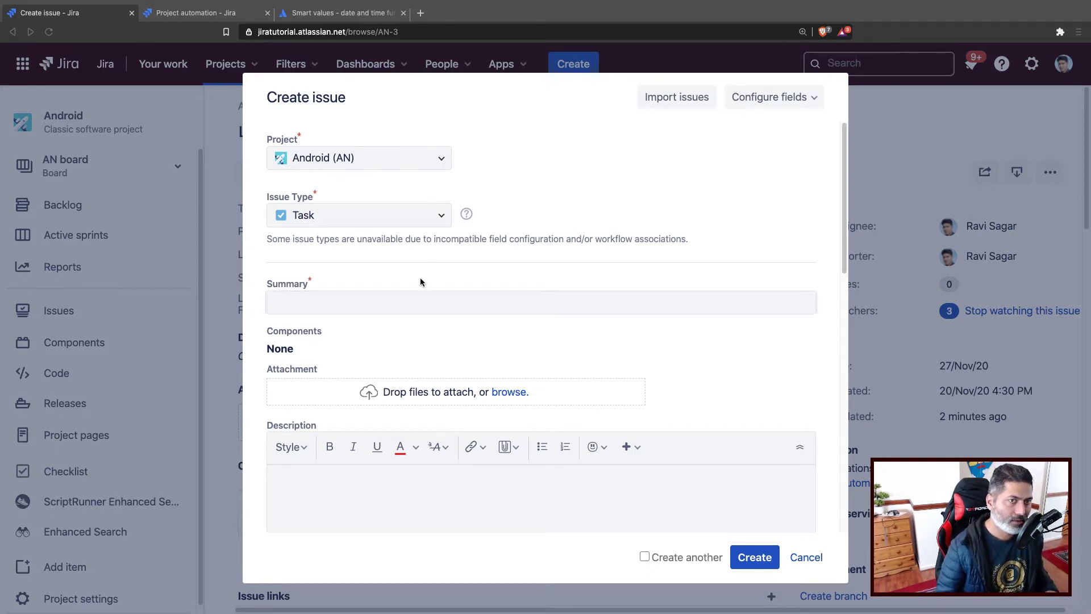
Step: Make the draft issue a Bug with the summary 'This is not working'
{"action": "left_click", "coordinate": [367, 304]}
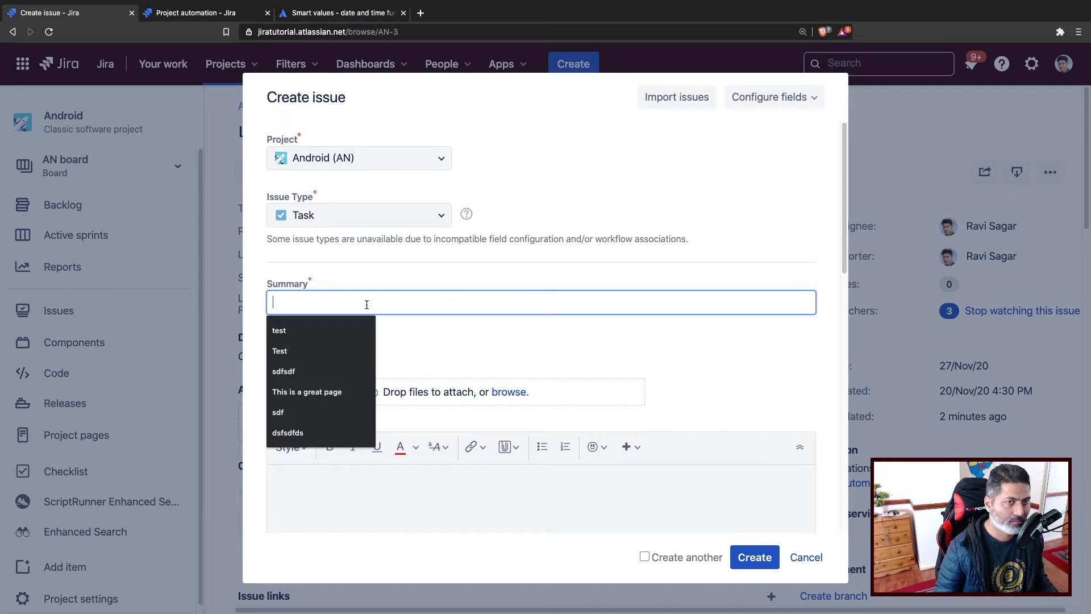
{"action": "left_click", "coordinate": [436, 219]}
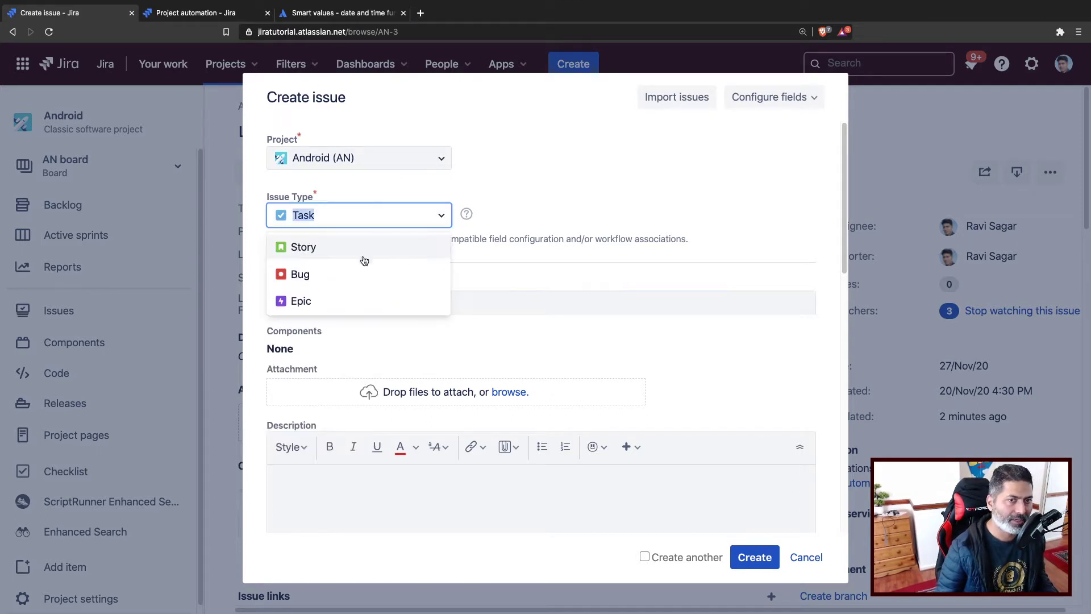
{"action": "left_click", "coordinate": [345, 274]}
{"action": "left_click", "coordinate": [348, 308]}
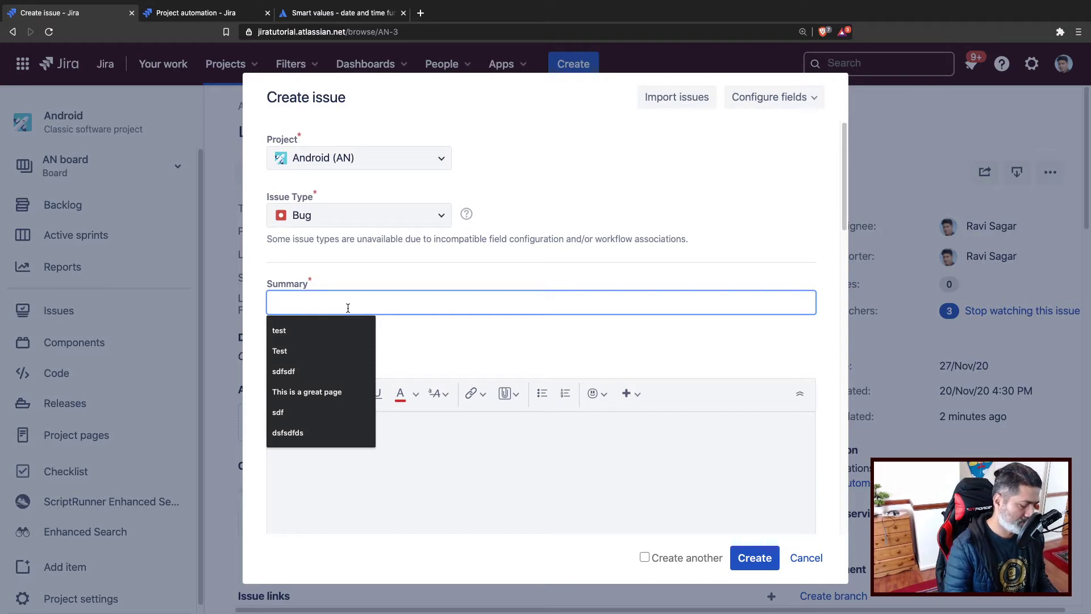
{"action": "type", "text": "This is not work"}
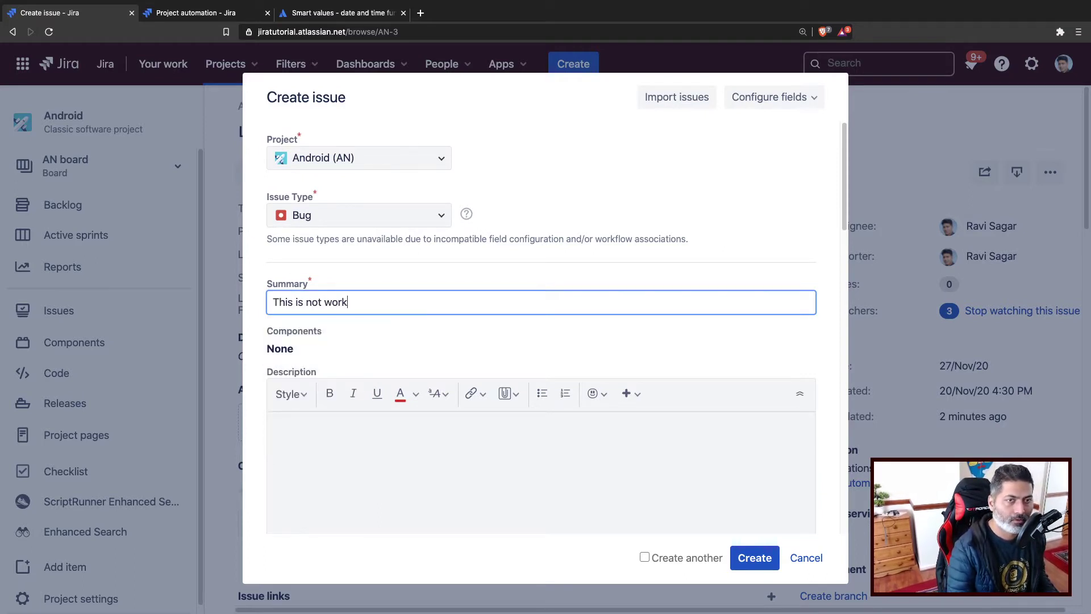
{"action": "type", "text": "ing"}
Step: Review the Bug form's fields and check the field visibility list
{"action": "scroll", "coordinate": [368, 315], "scroll_direction": "down", "scroll_amount": 10}
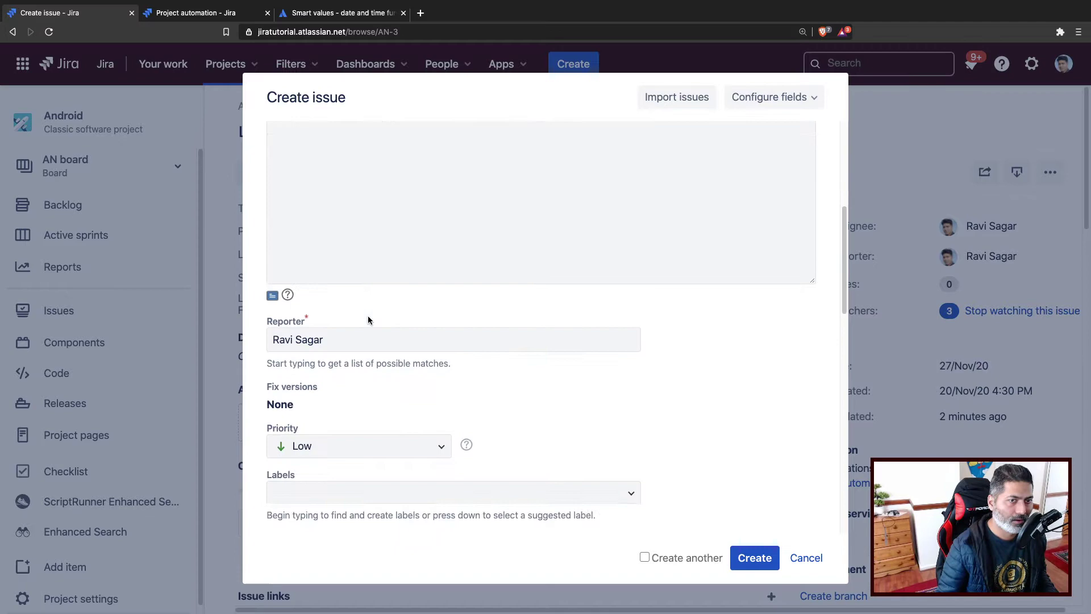
{"action": "scroll", "coordinate": [367, 315], "scroll_direction": "down", "scroll_amount": 10}
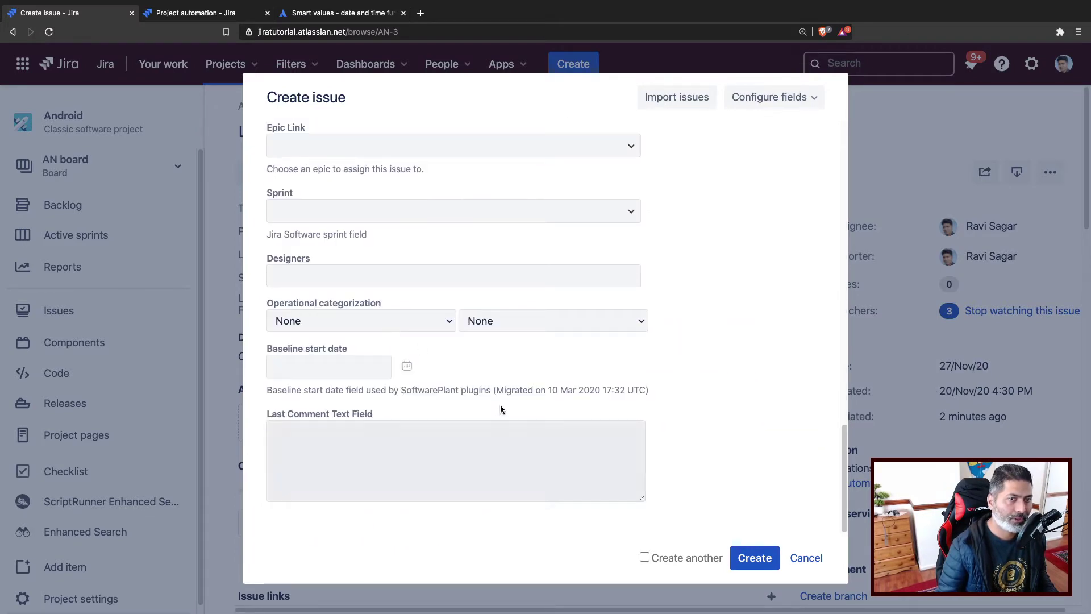
{"action": "scroll", "coordinate": [500, 409], "scroll_direction": "up", "scroll_amount": 8}
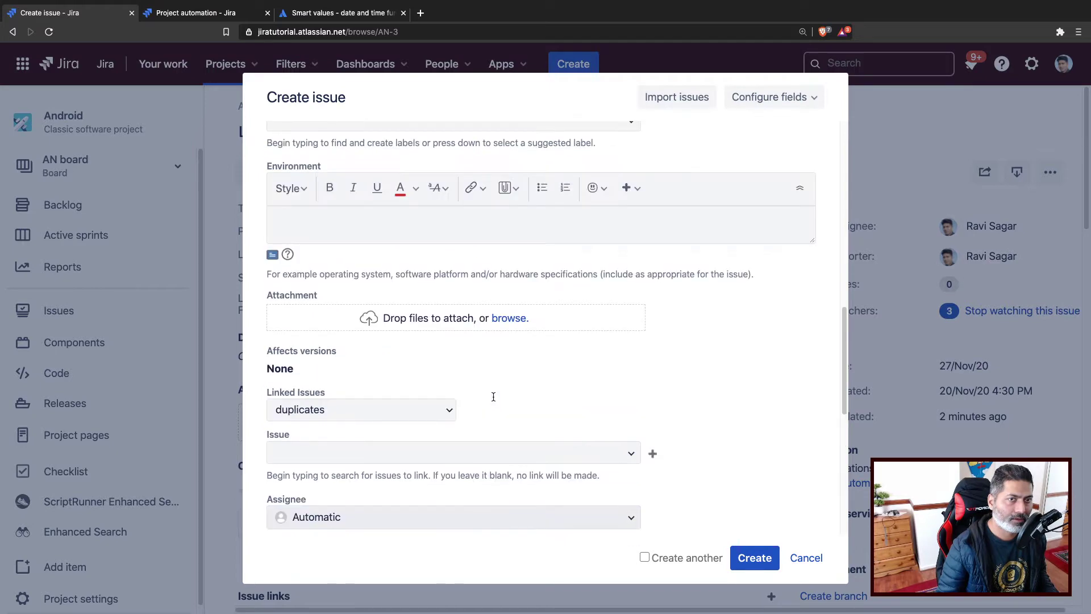
{"action": "scroll", "coordinate": [493, 397], "scroll_direction": "up", "scroll_amount": 6}
{"action": "scroll", "coordinate": [493, 396], "scroll_direction": "up", "scroll_amount": 5}
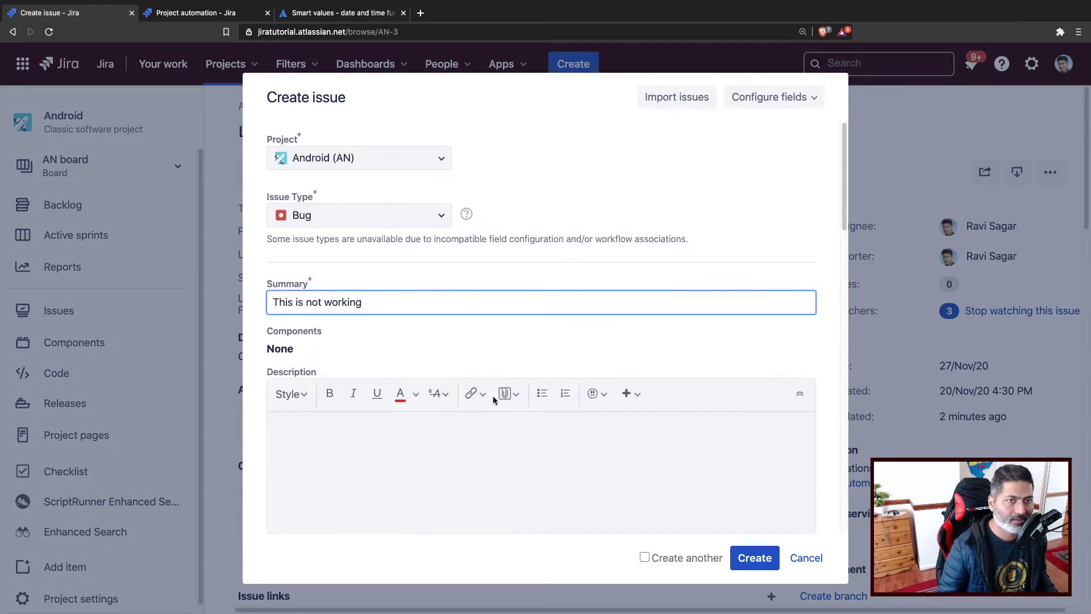
{"action": "scroll", "coordinate": [448, 368], "scroll_direction": "down", "scroll_amount": 5}
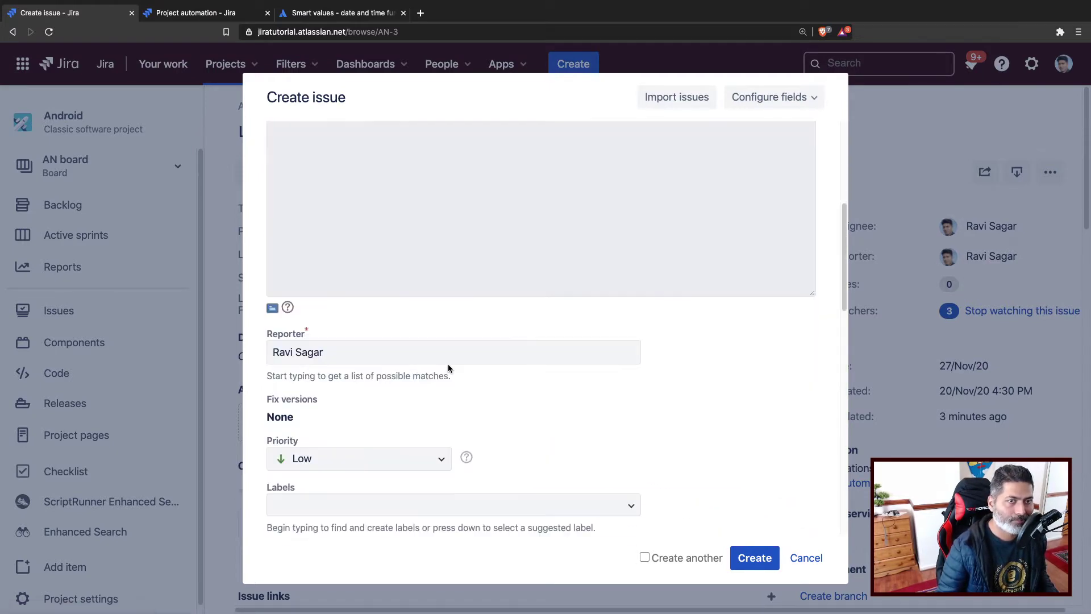
{"action": "scroll", "coordinate": [448, 368], "scroll_direction": "down", "scroll_amount": 4}
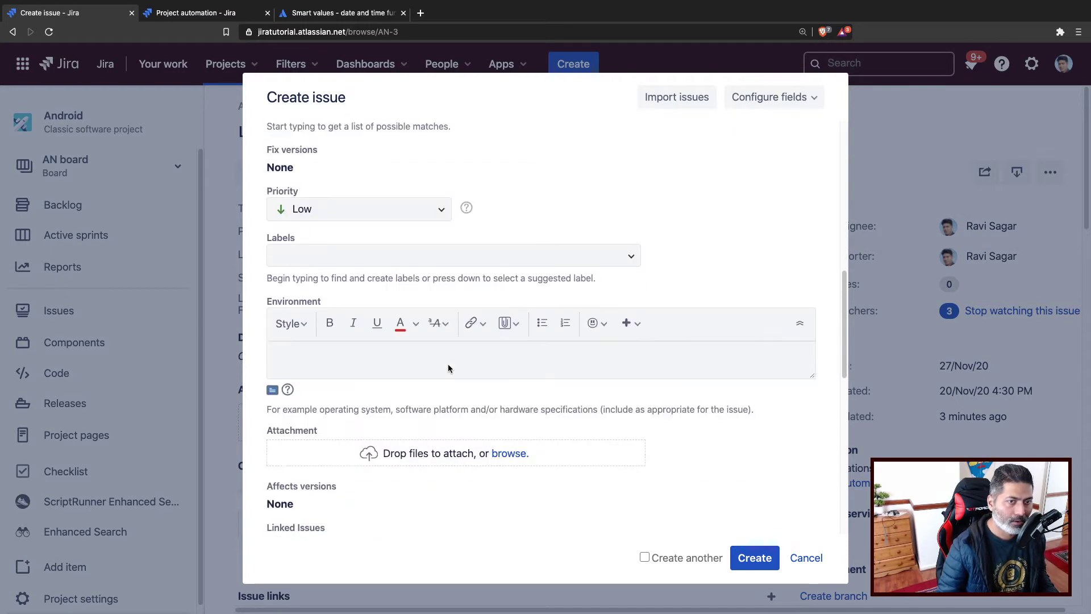
{"action": "scroll", "coordinate": [448, 369], "scroll_direction": "down", "scroll_amount": 5}
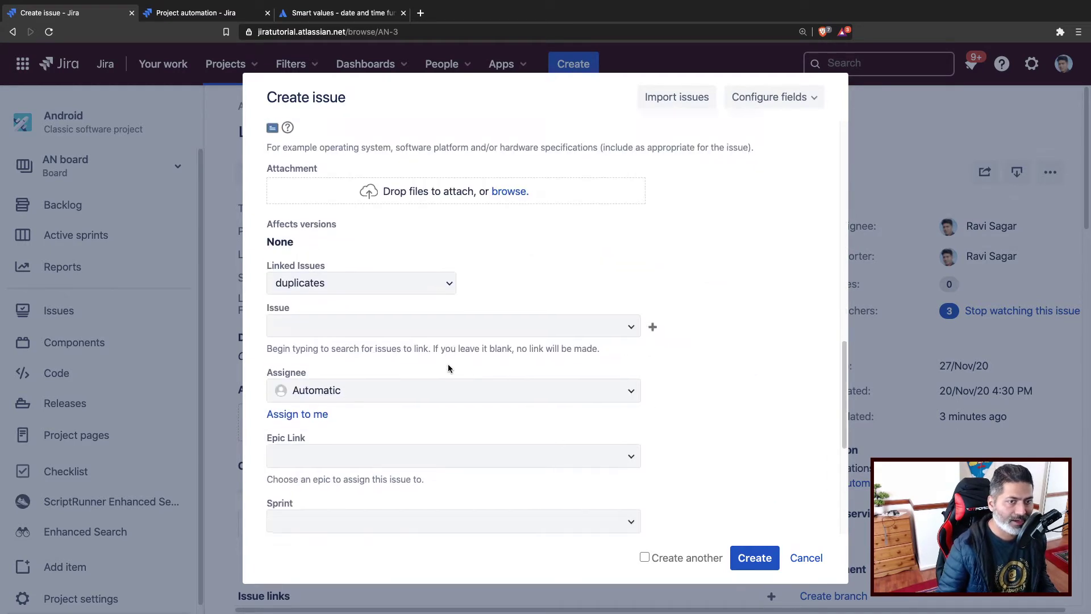
{"action": "scroll", "coordinate": [569, 383], "scroll_direction": "down", "scroll_amount": 2}
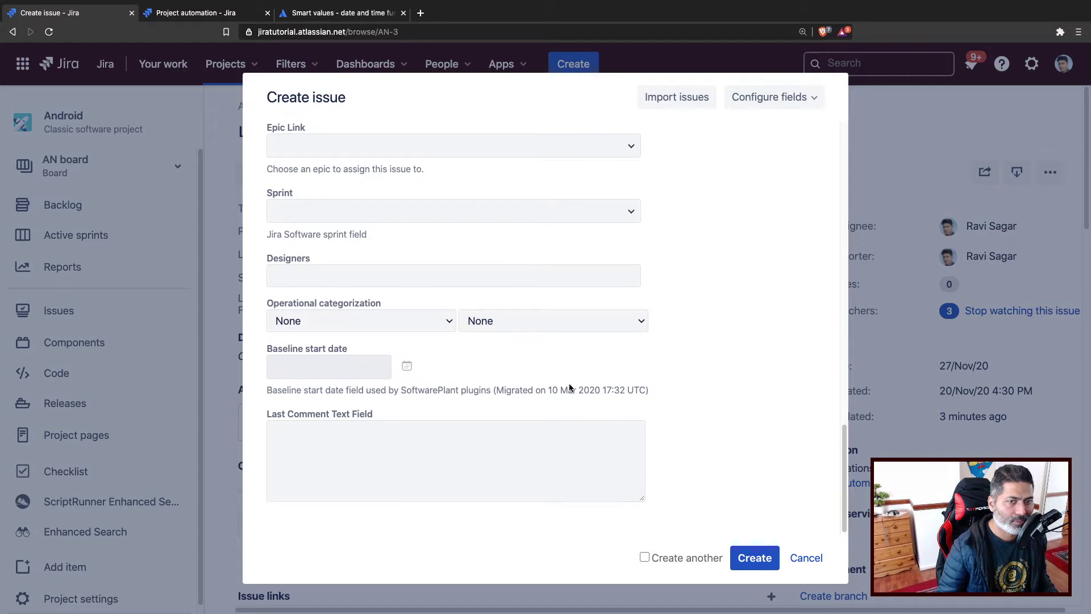
{"action": "left_click", "coordinate": [788, 97]}
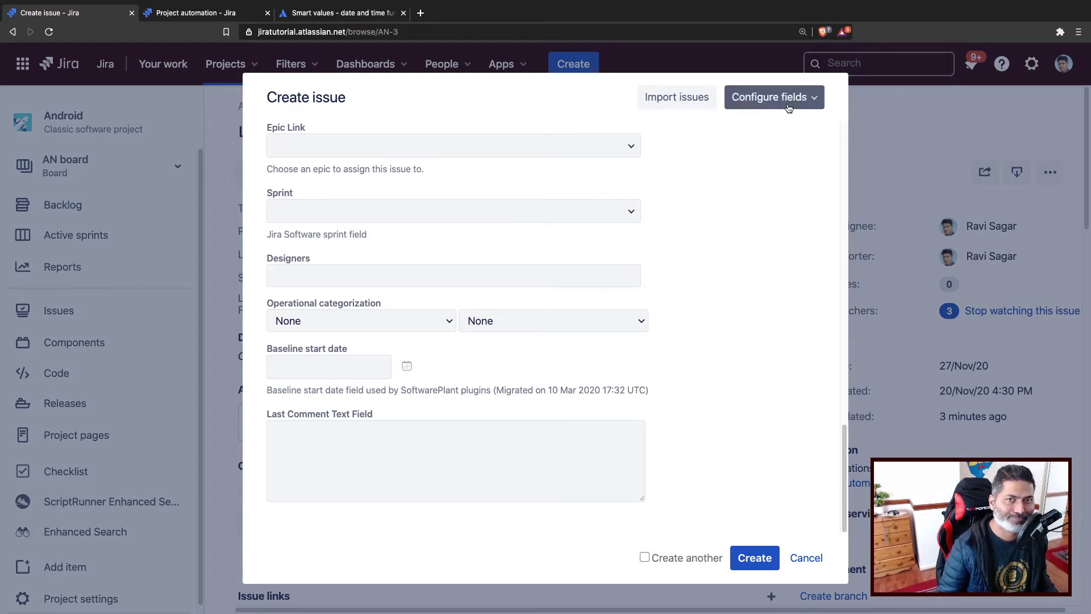
{"action": "left_click", "coordinate": [699, 418]}
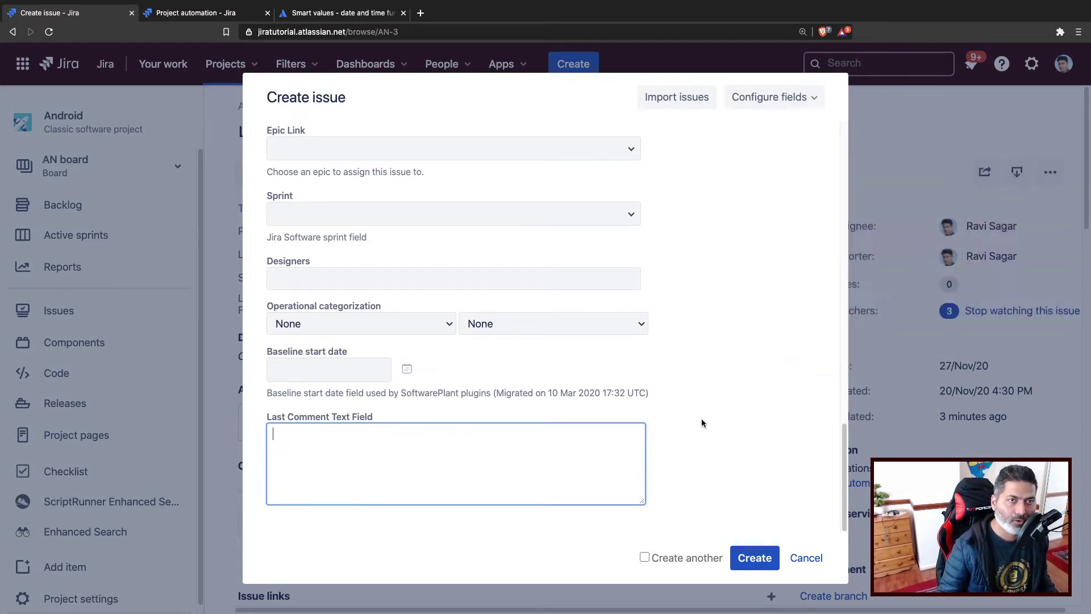
{"action": "scroll", "coordinate": [701, 418], "scroll_direction": "up", "scroll_amount": 10}
Step: Switch the issue type back to Task and cancel the draft issue
{"action": "left_click", "coordinate": [441, 219]}
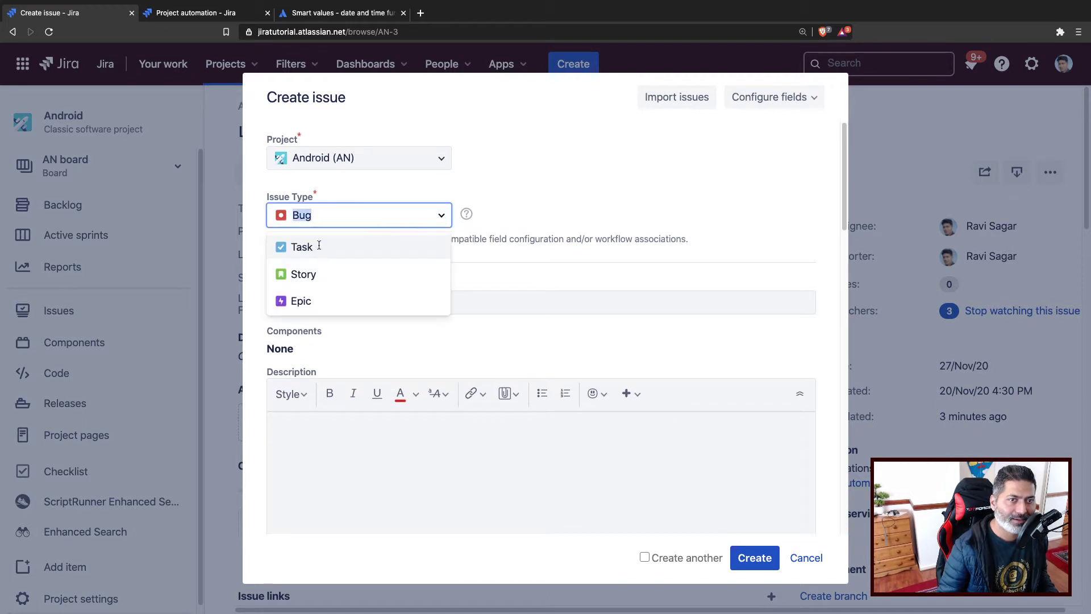
{"action": "left_click", "coordinate": [305, 251]}
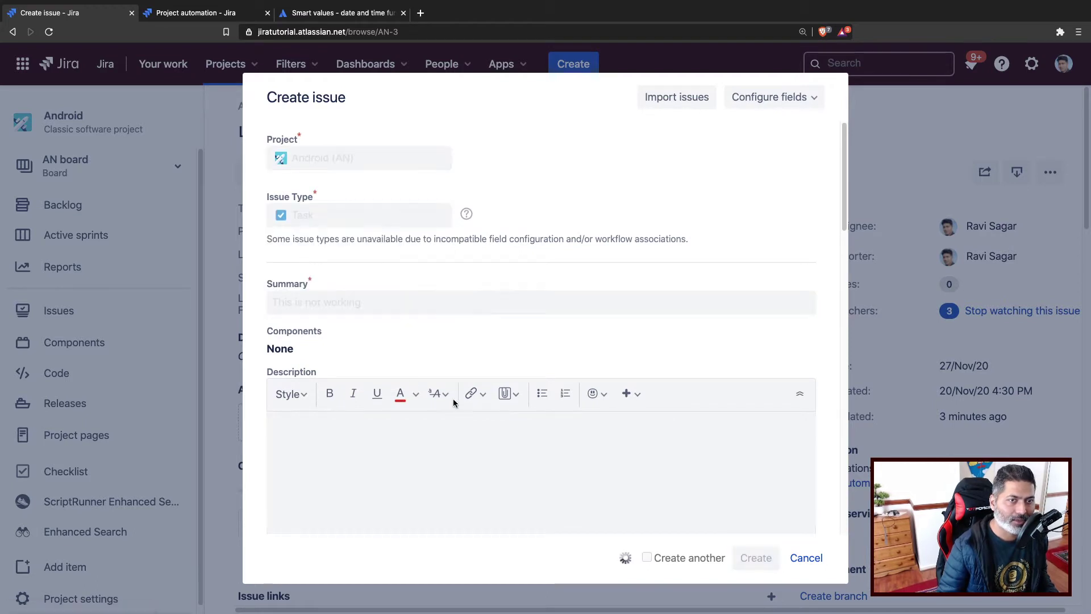
{"action": "scroll", "coordinate": [454, 398], "scroll_direction": "down", "scroll_amount": 15}
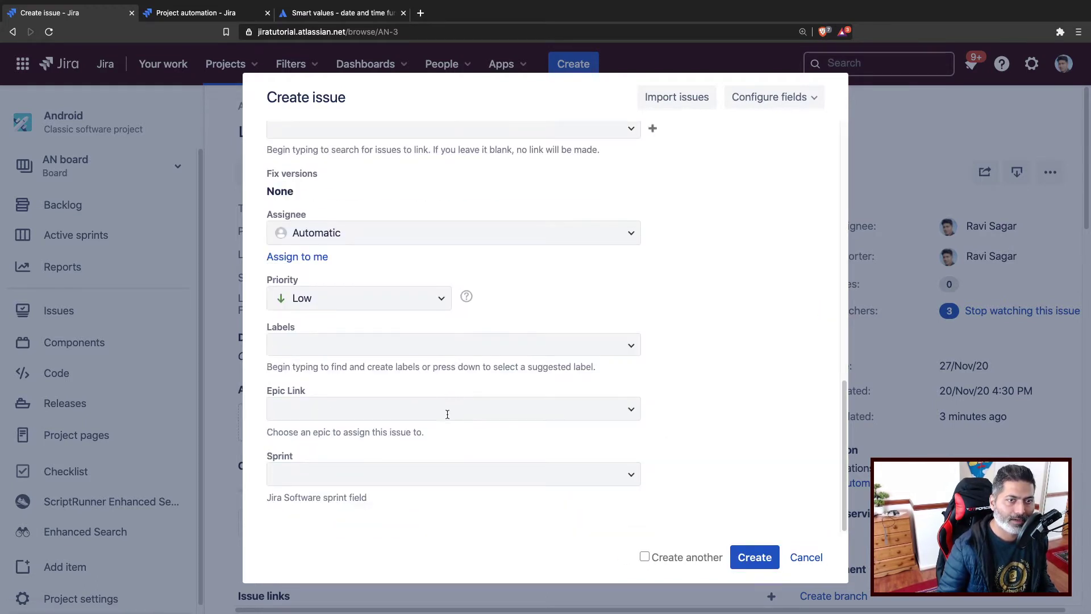
{"action": "scroll", "coordinate": [462, 426], "scroll_direction": "up", "scroll_amount": 10}
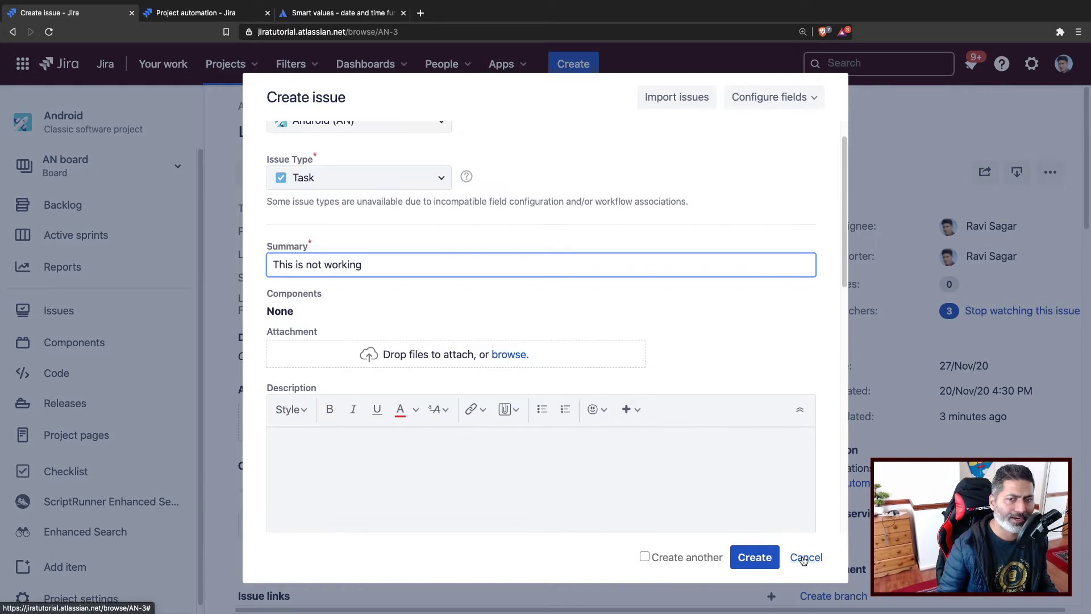
{"action": "left_click", "coordinate": [791, 556]}
Step: Discard the draft and open AN: Scrum Bug Screen under the Bug Screen Scheme in Project settings > Screens
{"action": "left_click", "coordinate": [631, 165]}
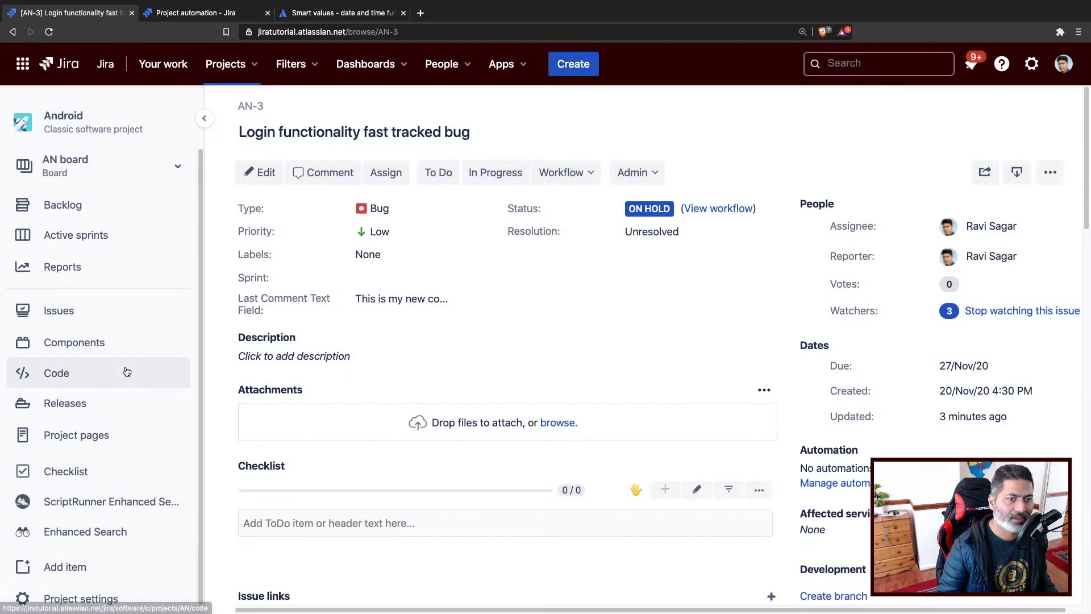
{"action": "left_click", "coordinate": [85, 597]}
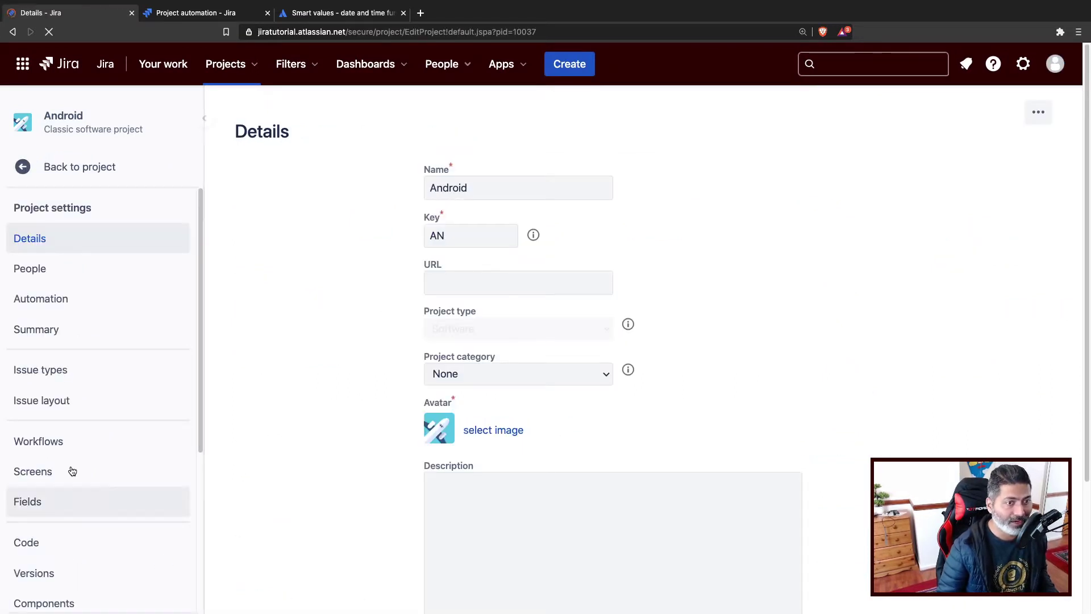
{"action": "left_click", "coordinate": [71, 471]}
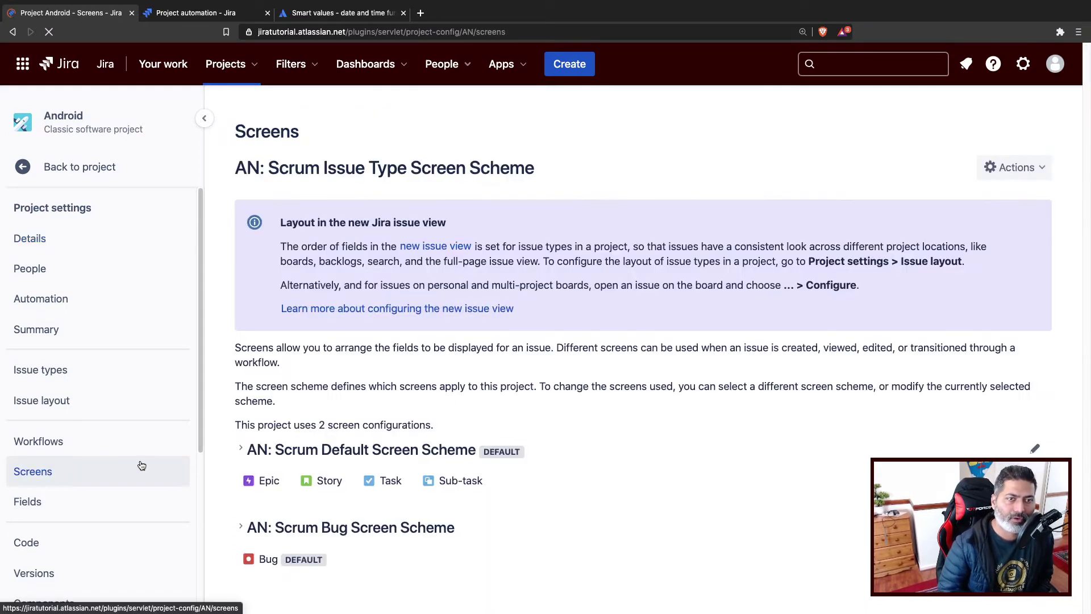
{"action": "left_click", "coordinate": [365, 527]}
{"action": "scroll", "coordinate": [568, 557], "scroll_direction": "down", "scroll_amount": 3}
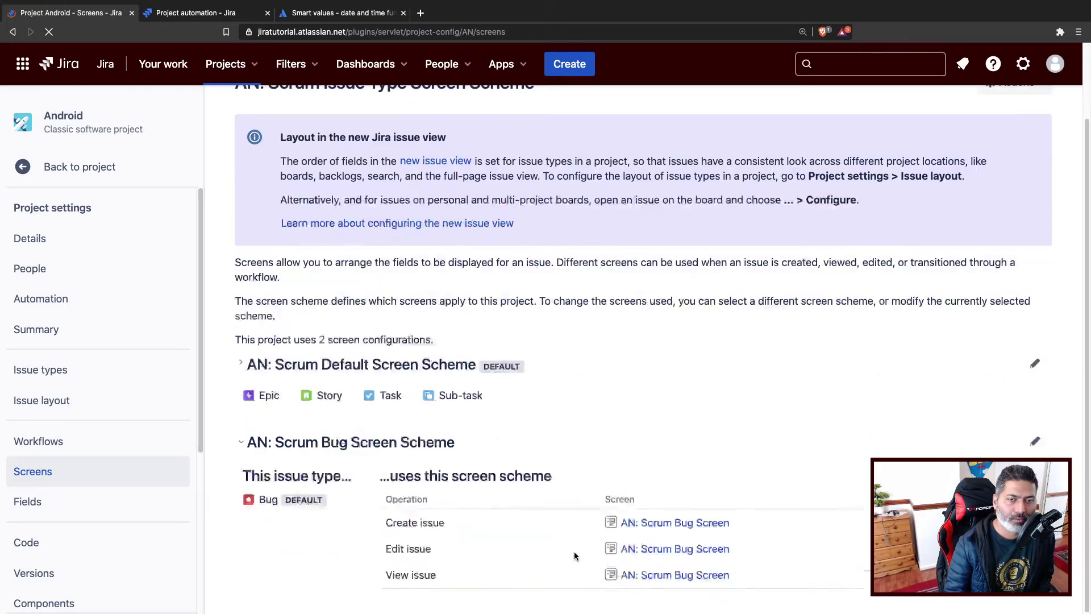
{"action": "left_click", "coordinate": [703, 523]}
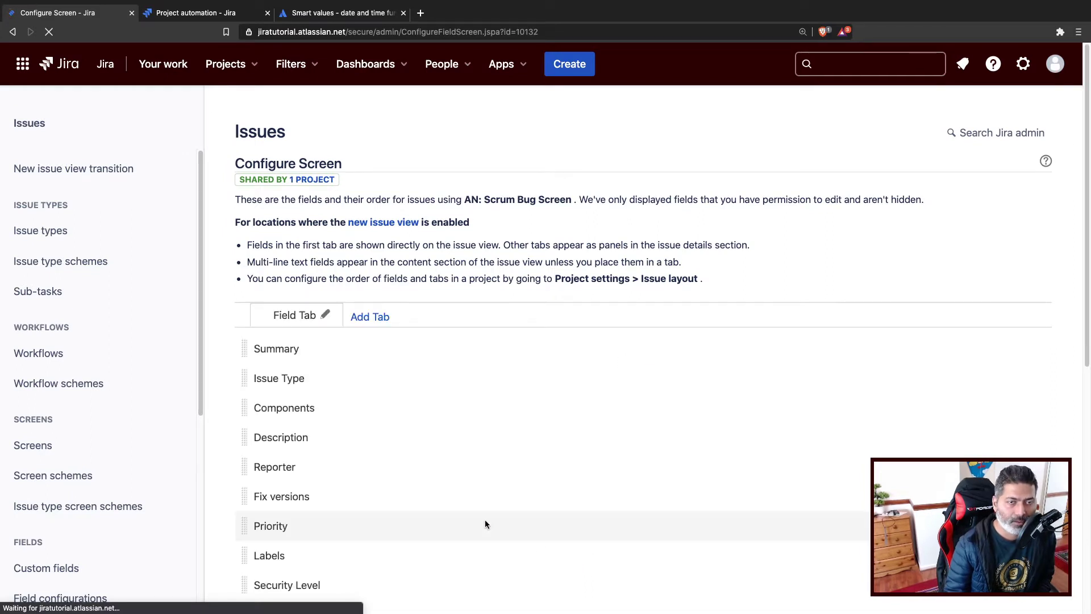
Step: Move the Due date field up to sit directly below Issue Type
{"action": "scroll", "coordinate": [485, 524], "scroll_direction": "down", "scroll_amount": 8}
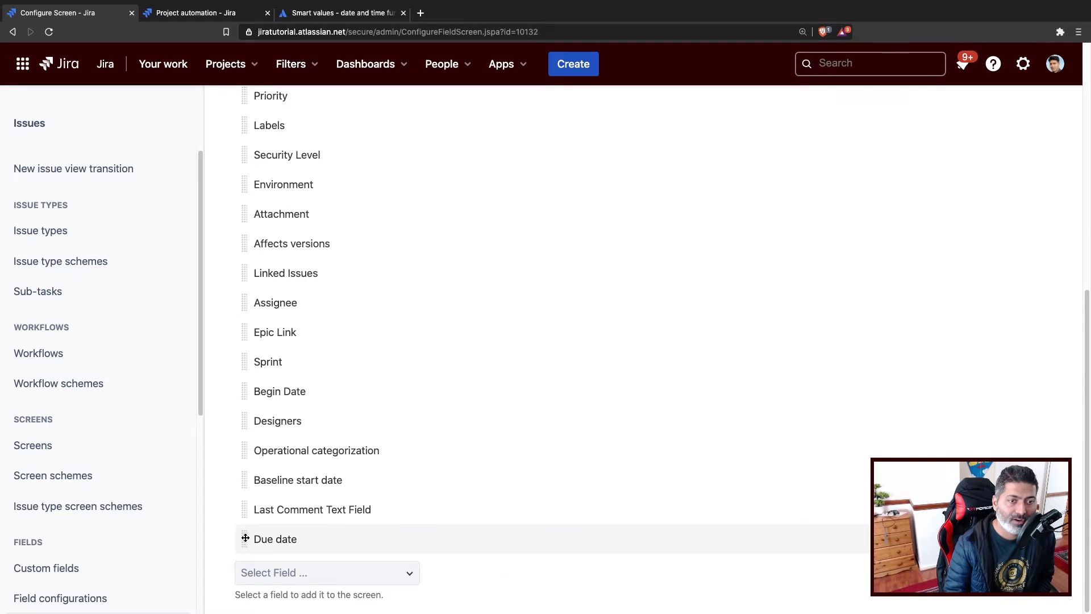
{"action": "left_click_drag", "start_coordinate": [245, 537], "coordinate": [243, 324]}
{"action": "scroll", "coordinate": [265, 317], "scroll_direction": "up", "scroll_amount": 2}
{"action": "scroll", "coordinate": [267, 320], "scroll_direction": "up", "scroll_amount": 5}
{"action": "scroll", "coordinate": [580, 194], "scroll_direction": "up", "scroll_amount": 3}
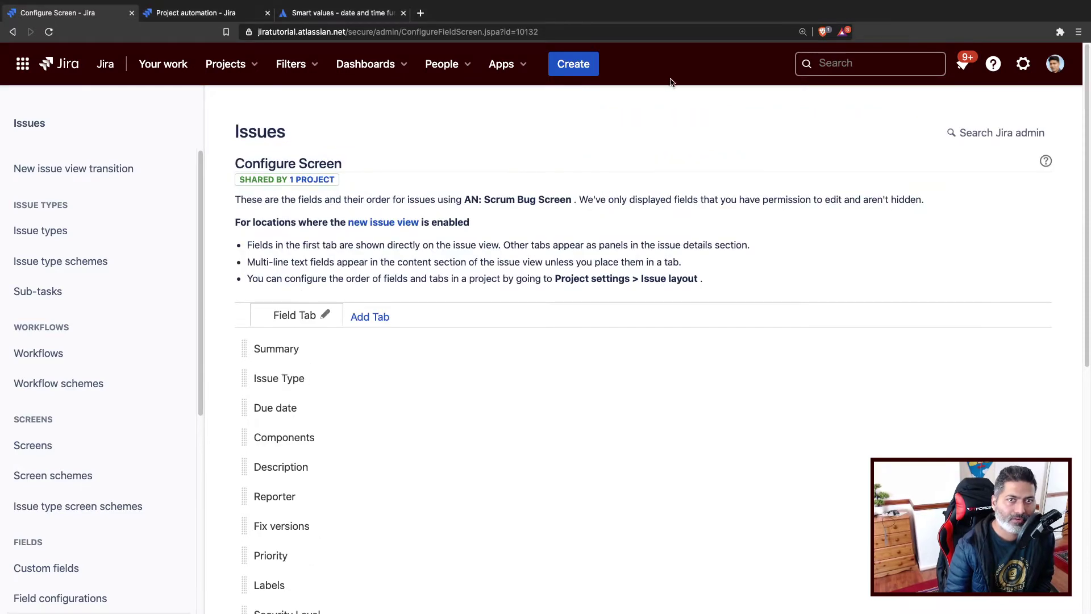
{"action": "left_click", "coordinate": [594, 75]}
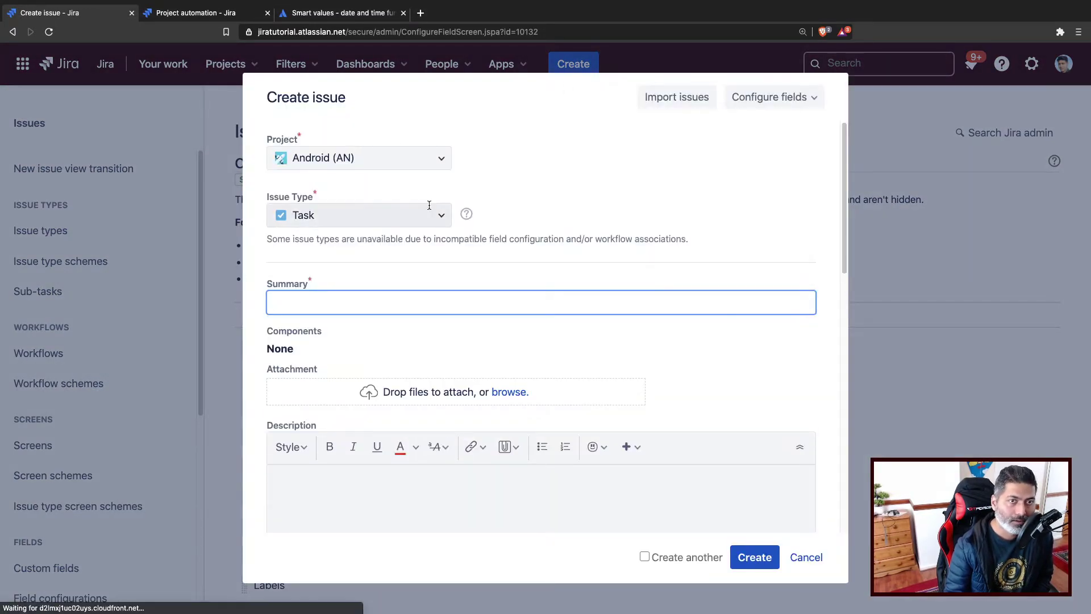
Step: Create a Bug with the summary 'This is my due date' and open the resulting AN-30 issue
{"action": "left_click", "coordinate": [443, 216]}
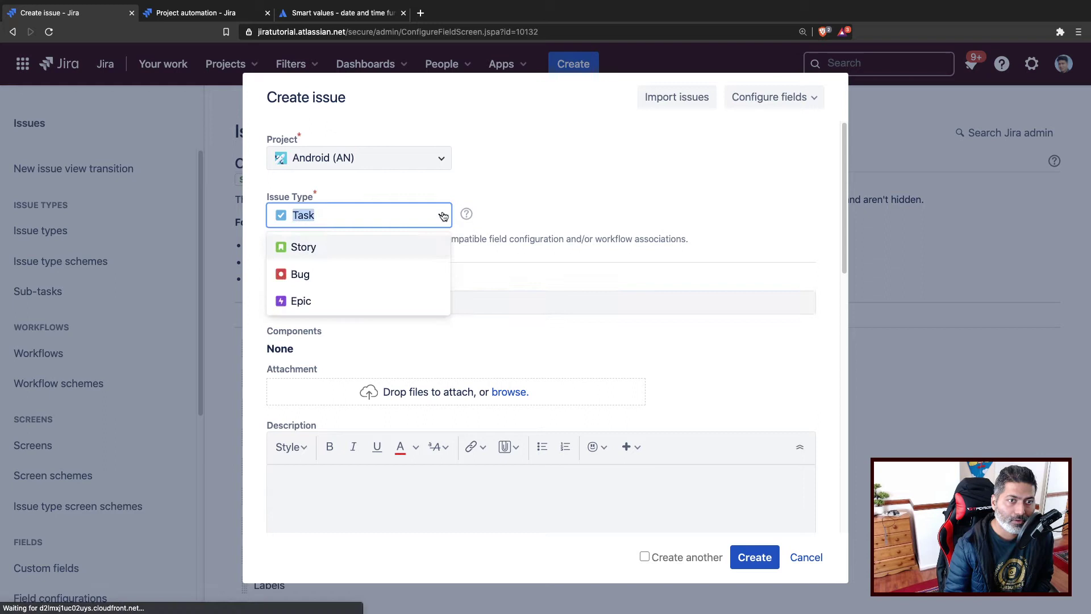
{"action": "left_click", "coordinate": [348, 274]}
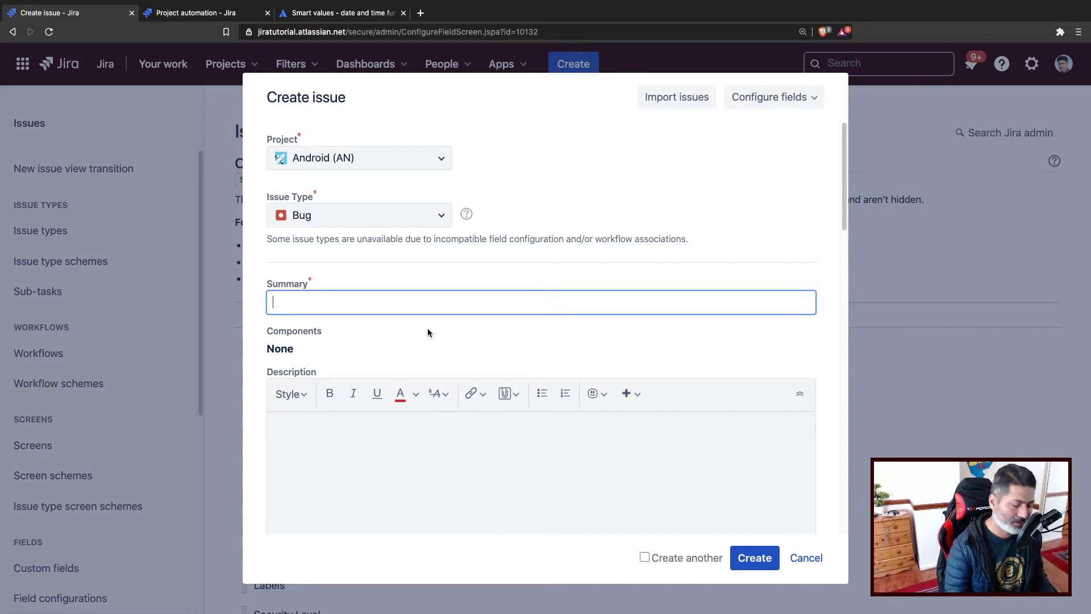
{"action": "type", "text": "This is my"}
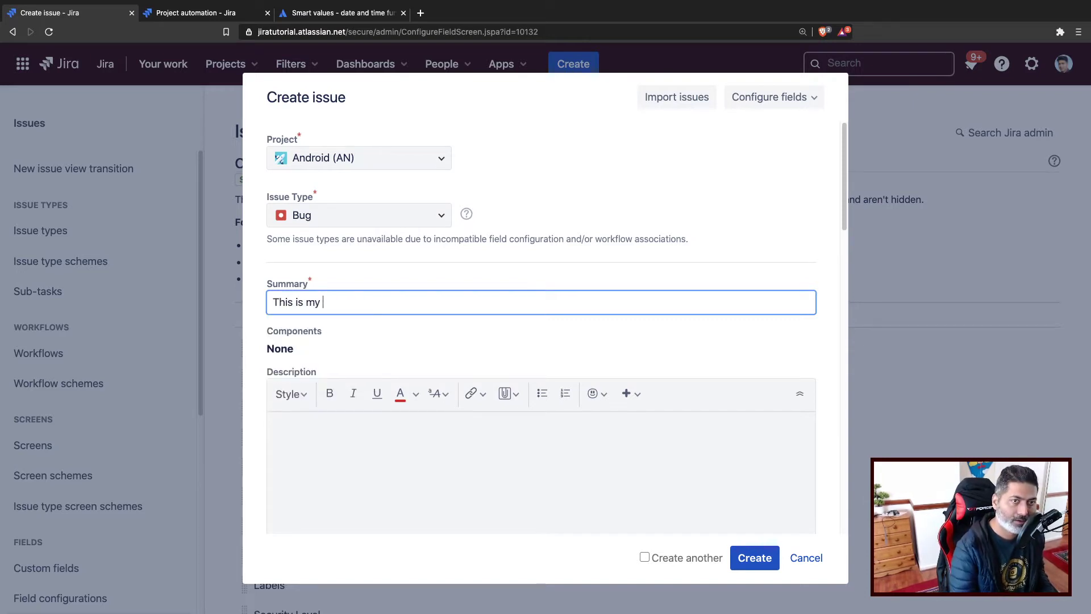
{"action": "type", "text": " due date"}
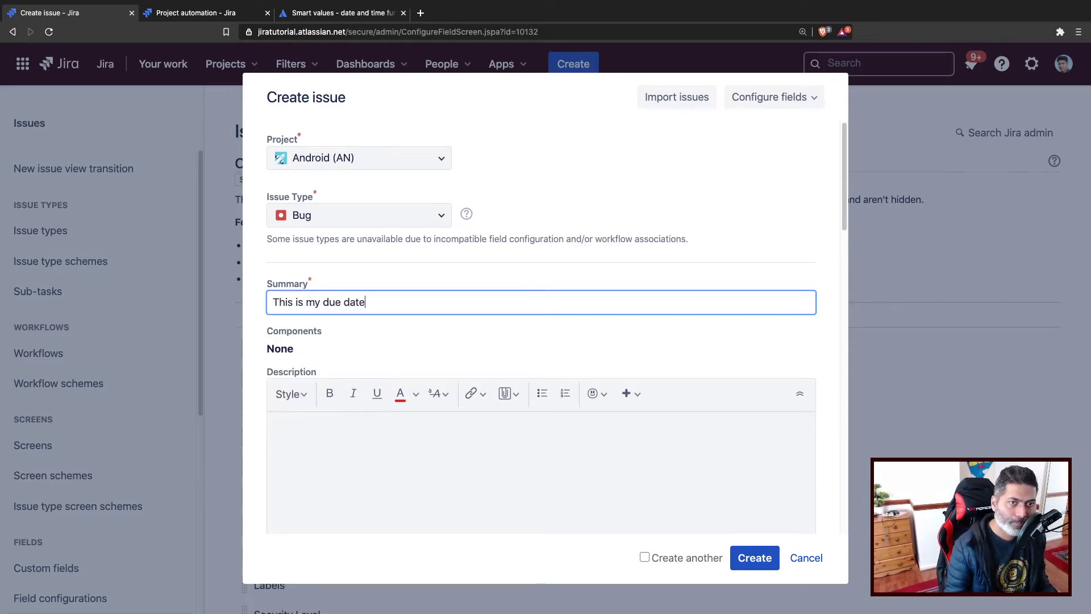
{"action": "scroll", "coordinate": [449, 366], "scroll_direction": "down", "scroll_amount": 5}
{"action": "scroll", "coordinate": [450, 369], "scroll_direction": "down", "scroll_amount": 10}
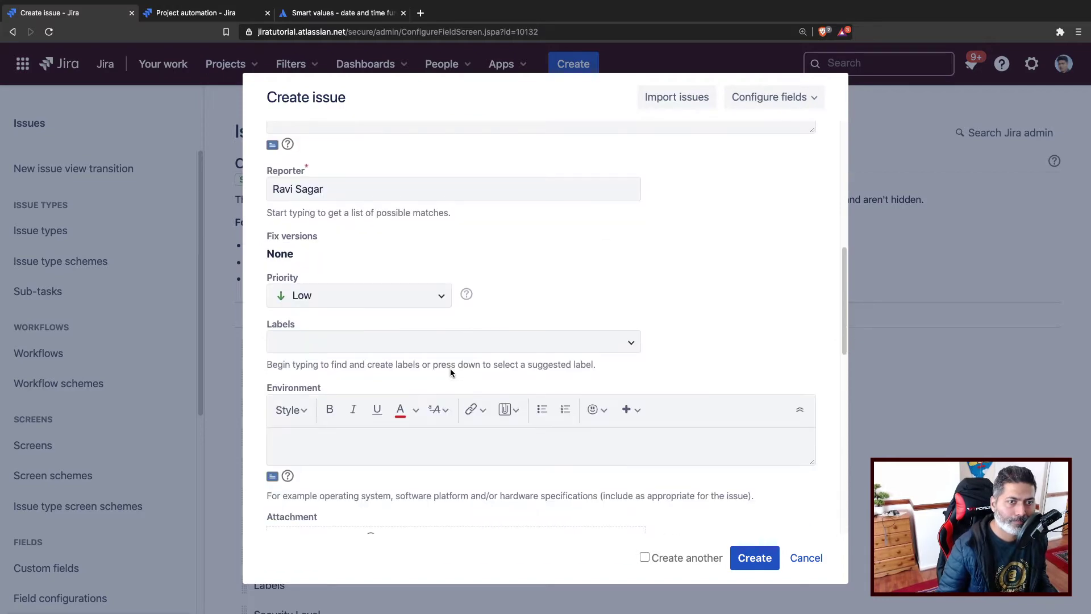
{"action": "scroll", "coordinate": [488, 409], "scroll_direction": "down", "scroll_amount": 3}
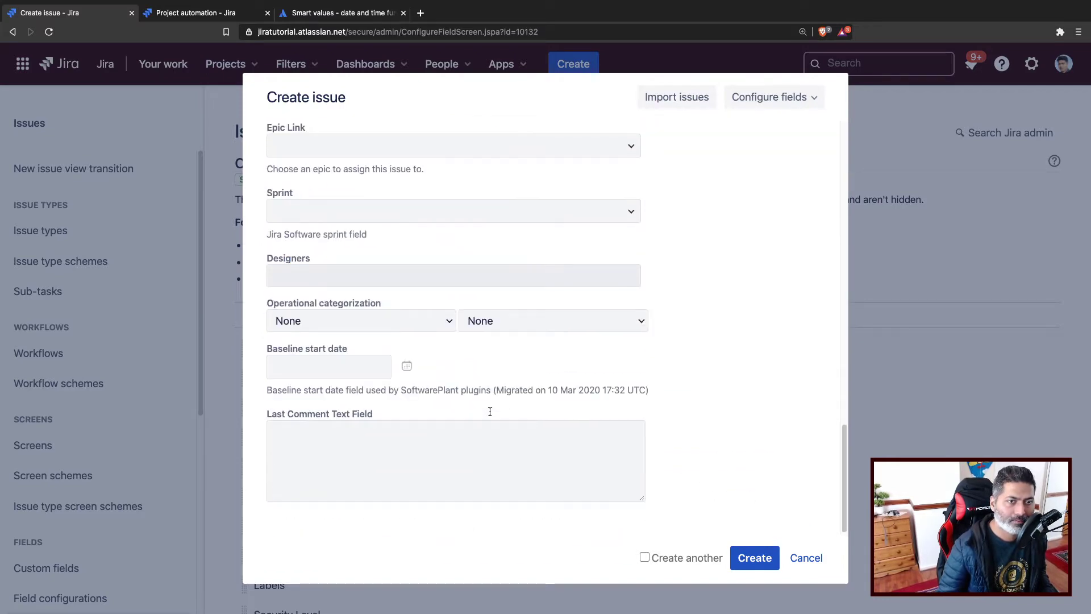
{"action": "left_click", "coordinate": [764, 557]}
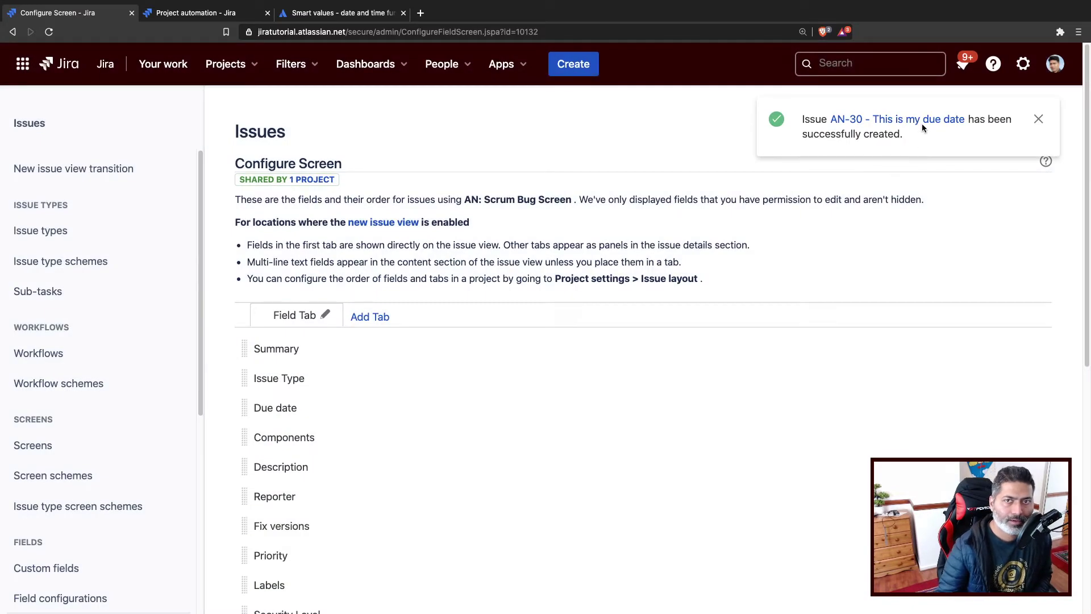
{"action": "left_click", "coordinate": [920, 121]}
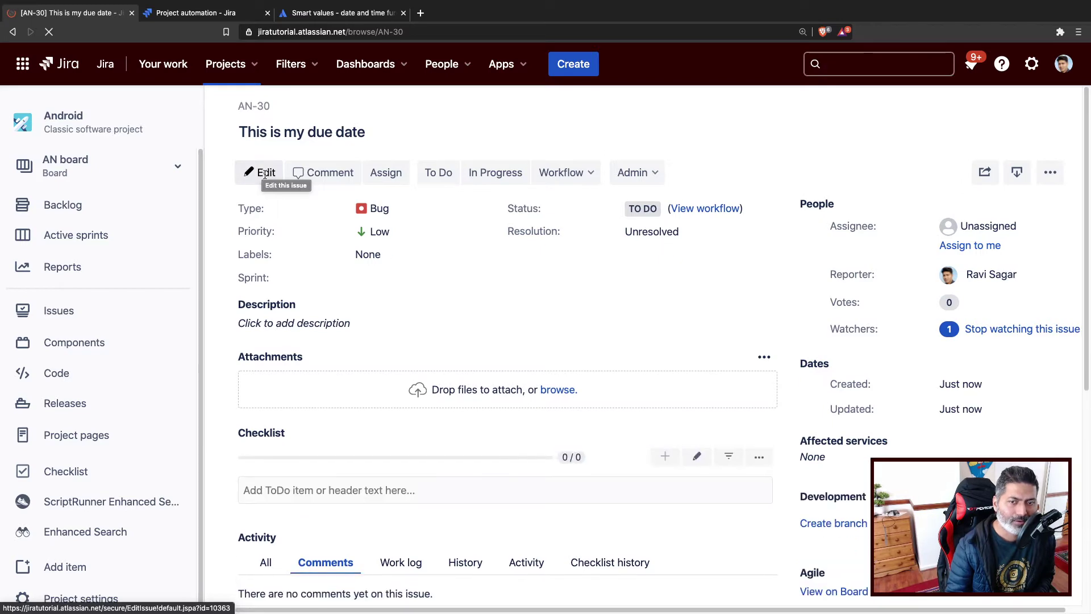
{"action": "left_click", "coordinate": [263, 174]}
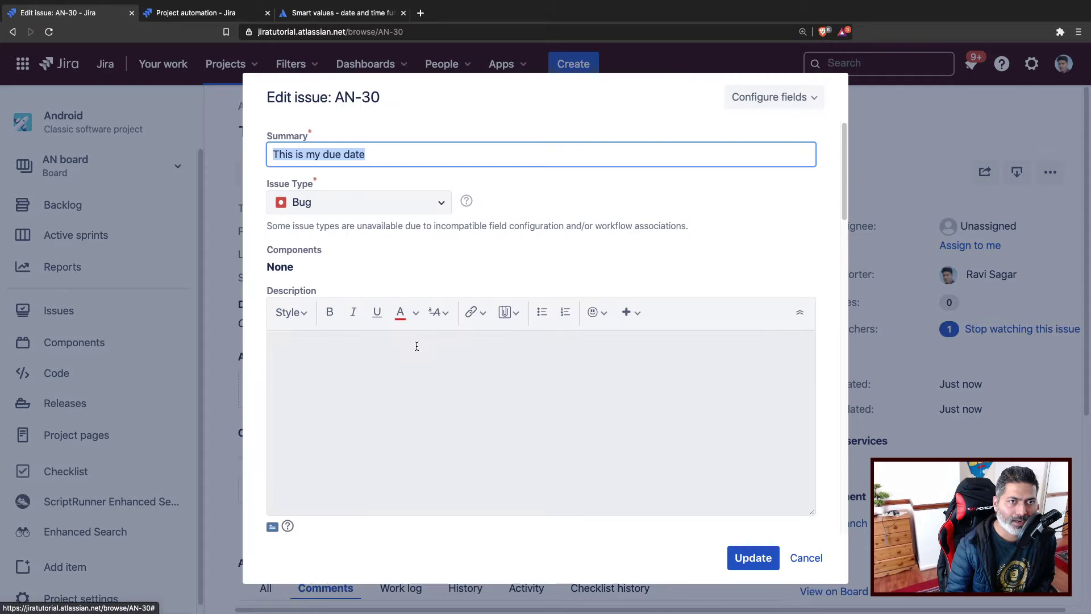
{"action": "scroll", "coordinate": [390, 380], "scroll_direction": "down", "scroll_amount": 6}
{"action": "scroll", "coordinate": [390, 379], "scroll_direction": "down", "scroll_amount": 10}
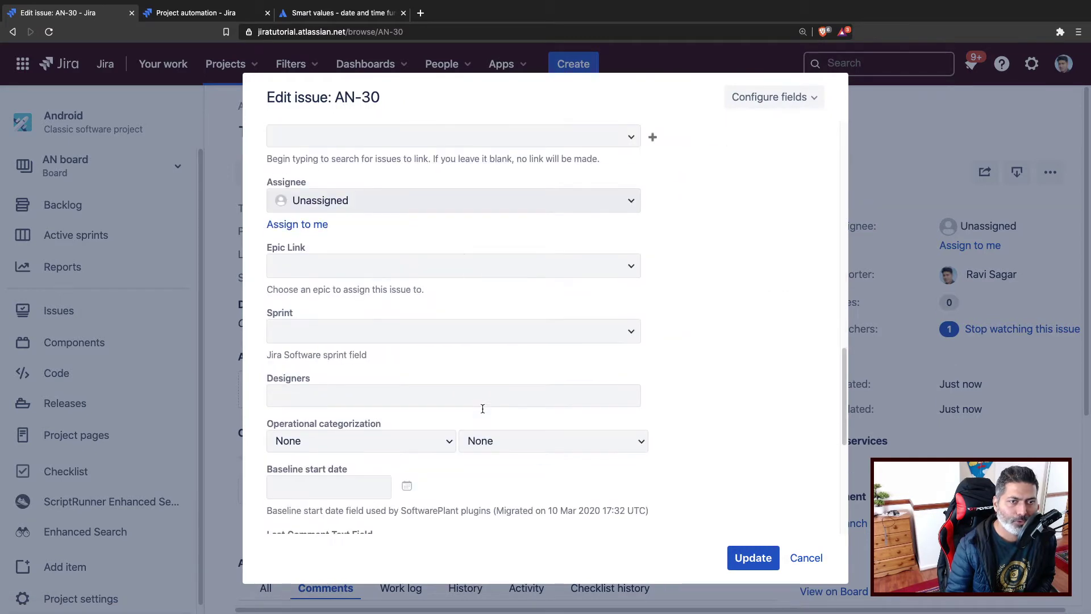
{"action": "scroll", "coordinate": [495, 408], "scroll_direction": "up", "scroll_amount": 3}
{"action": "scroll", "coordinate": [567, 412], "scroll_direction": "down", "scroll_amount": 6}
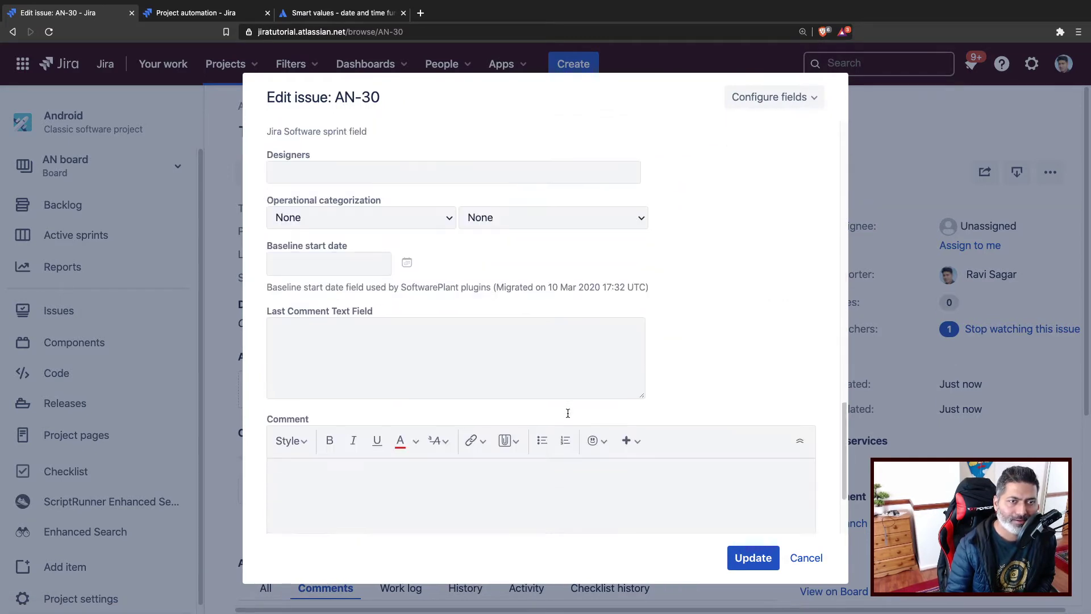
{"action": "scroll", "coordinate": [564, 414], "scroll_direction": "up", "scroll_amount": 7}
{"action": "scroll", "coordinate": [562, 414], "scroll_direction": "up", "scroll_amount": 3}
{"action": "left_click", "coordinate": [792, 101]}
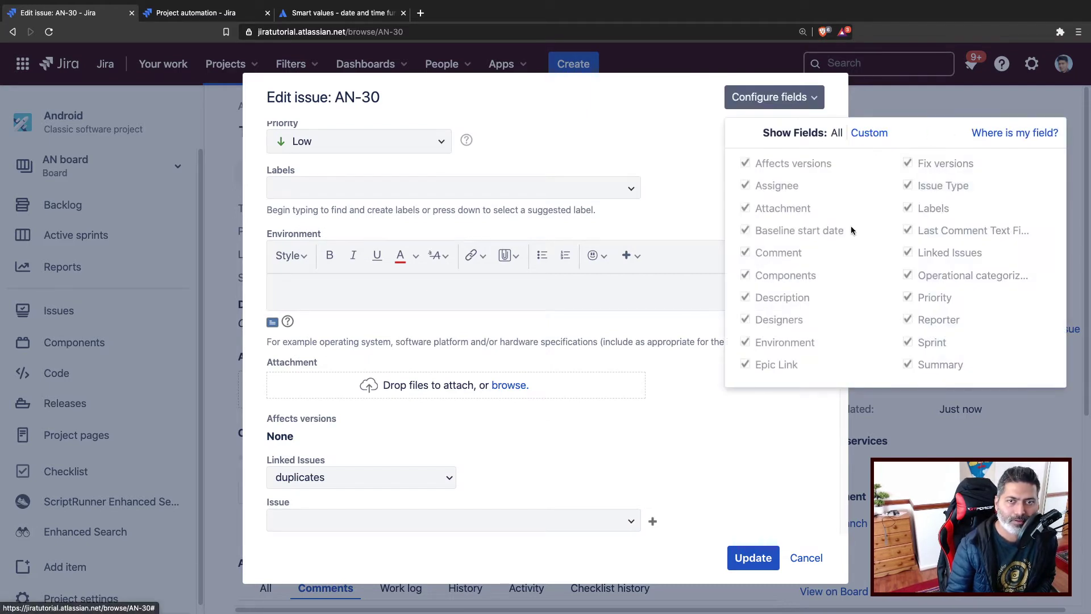
{"action": "left_click", "coordinate": [869, 133]}
{"action": "left_click", "coordinate": [813, 107]}
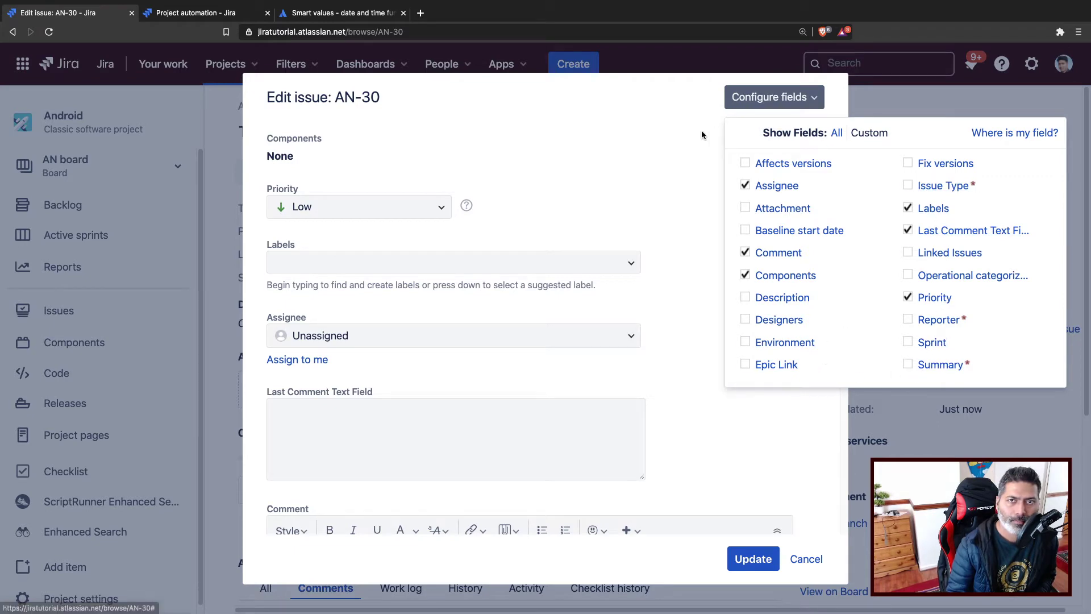
{"action": "left_click", "coordinate": [651, 147]}
{"action": "left_click", "coordinate": [807, 560]}
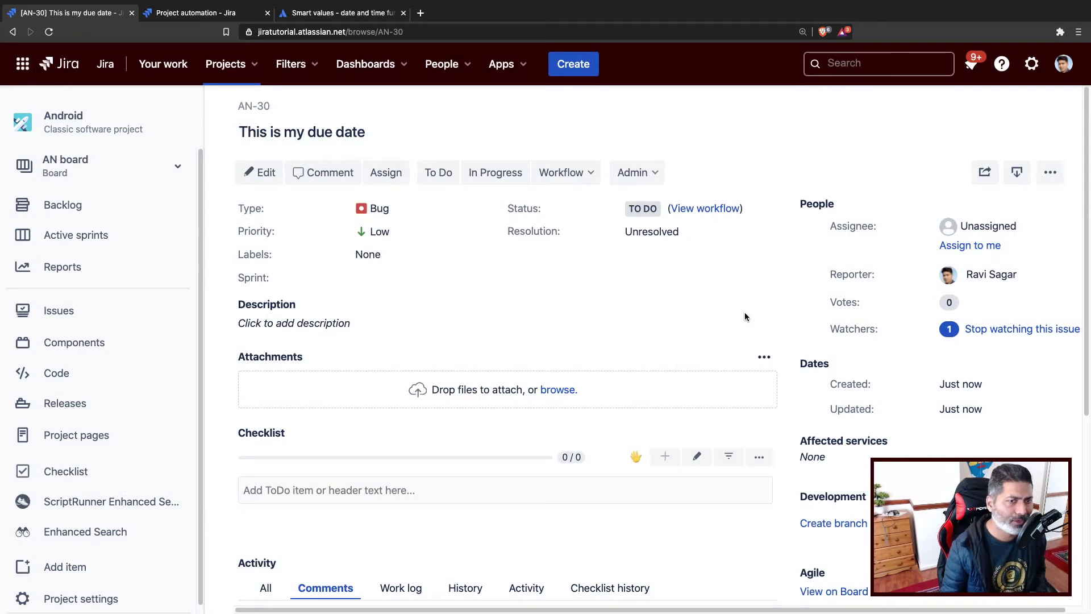
Step: Open the Android project's Fields settings and locate the Due date row by searching 'due'
{"action": "left_click", "coordinate": [76, 607]}
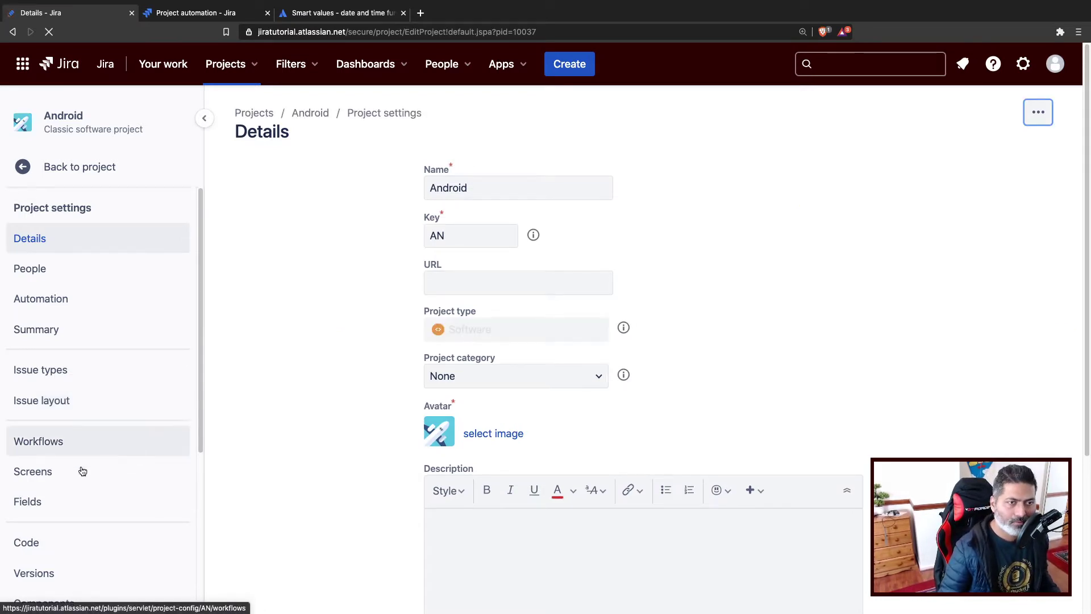
{"action": "left_click", "coordinate": [57, 501]}
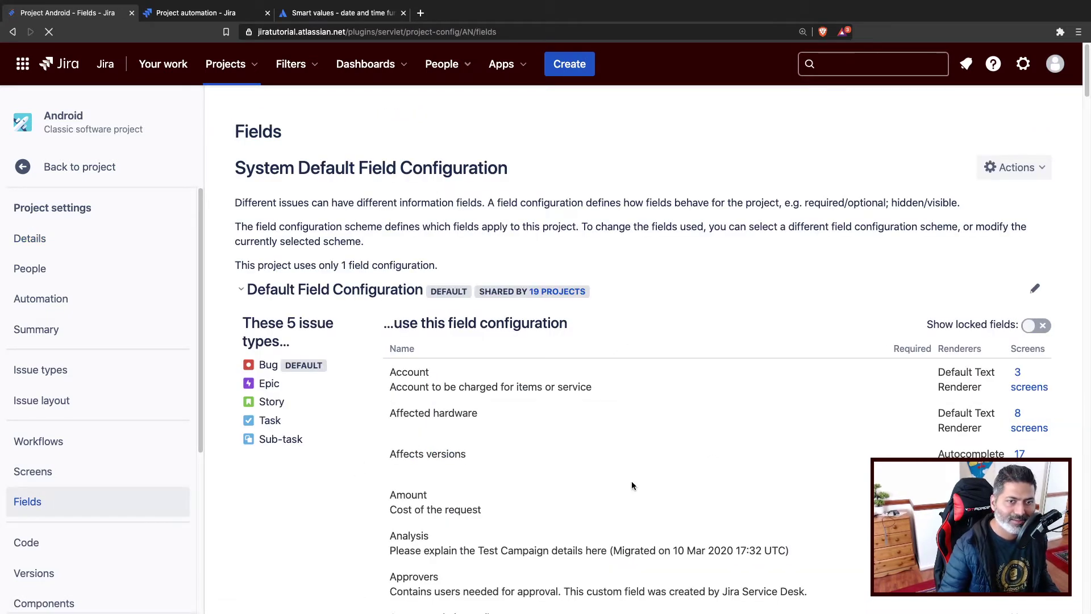
{"action": "key", "text": "super+f"}
{"action": "type", "text": "due"}
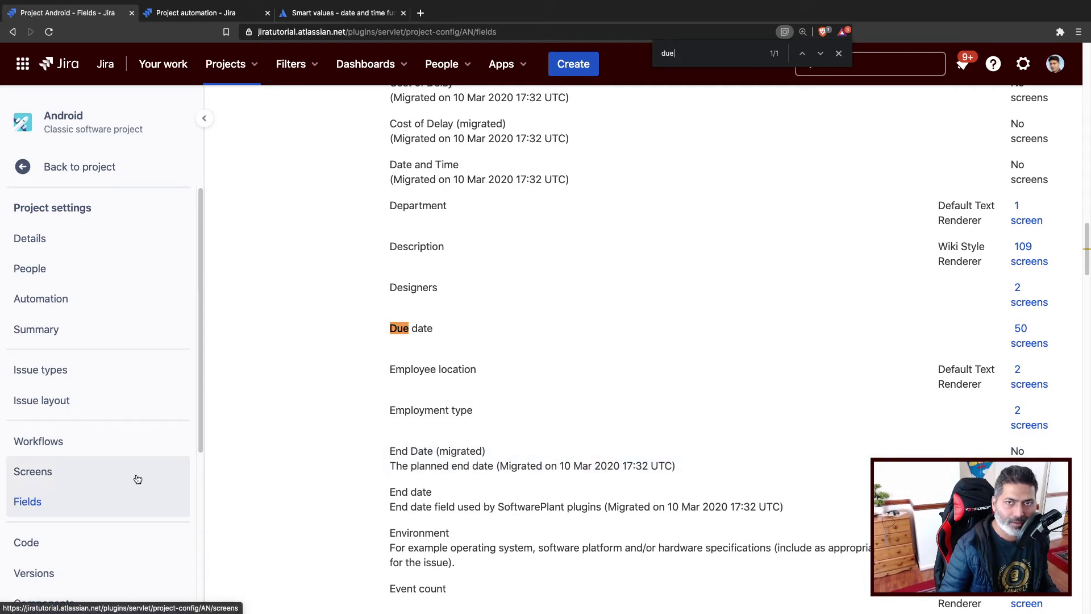
{"action": "scroll", "coordinate": [552, 441], "scroll_direction": "up", "scroll_amount": 8}
{"action": "scroll", "coordinate": [533, 432], "scroll_direction": "down", "scroll_amount": 6}
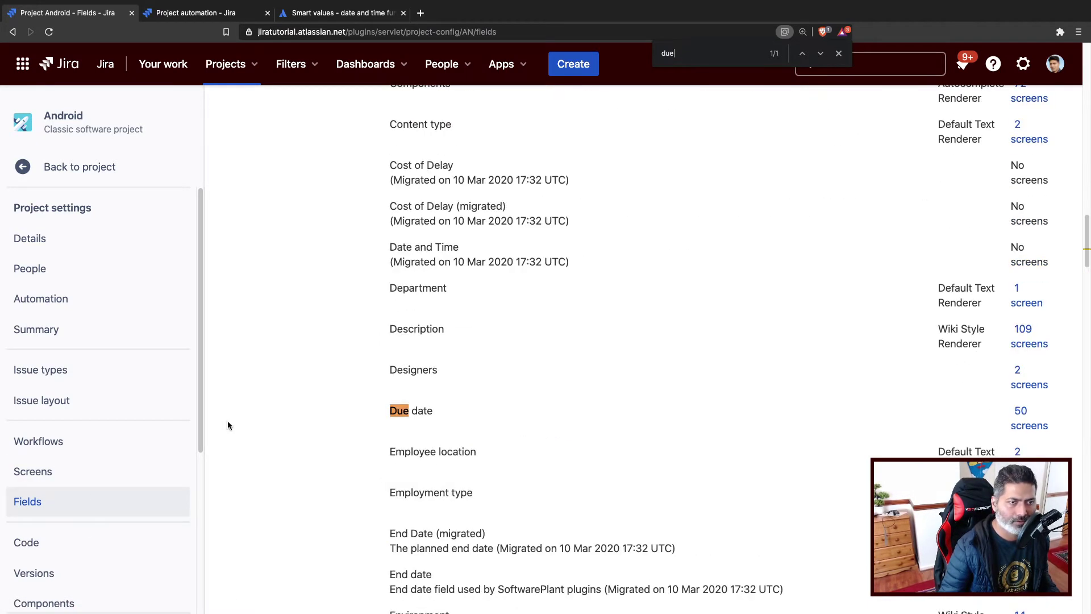
Step: Open AN: Scrum Bug Screen from the Bug Screen Scheme in the project's Screens settings
{"action": "left_click", "coordinate": [32, 472]}
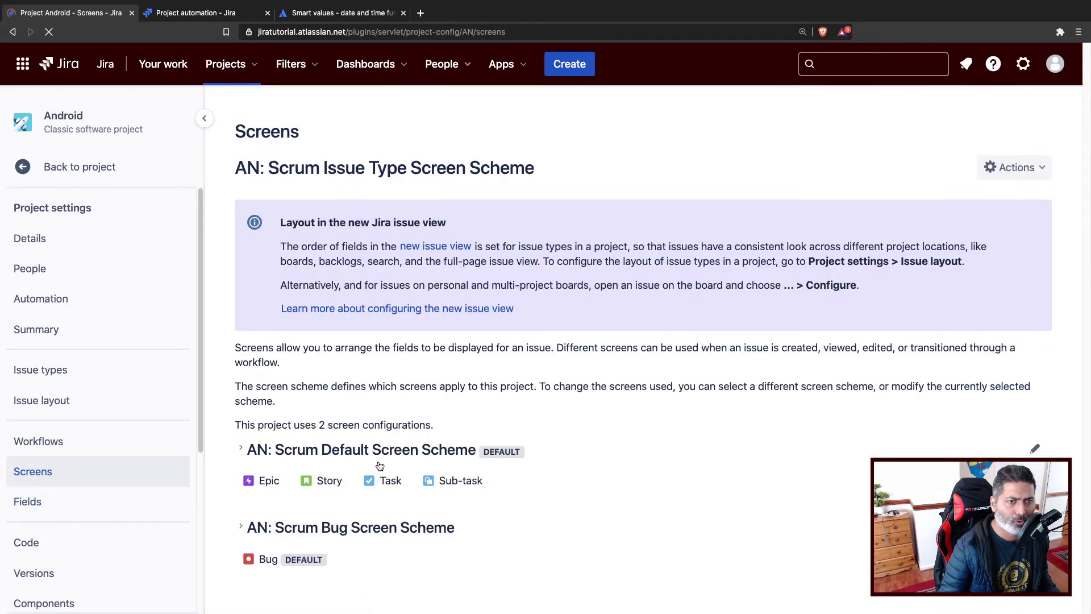
{"action": "left_click", "coordinate": [385, 531]}
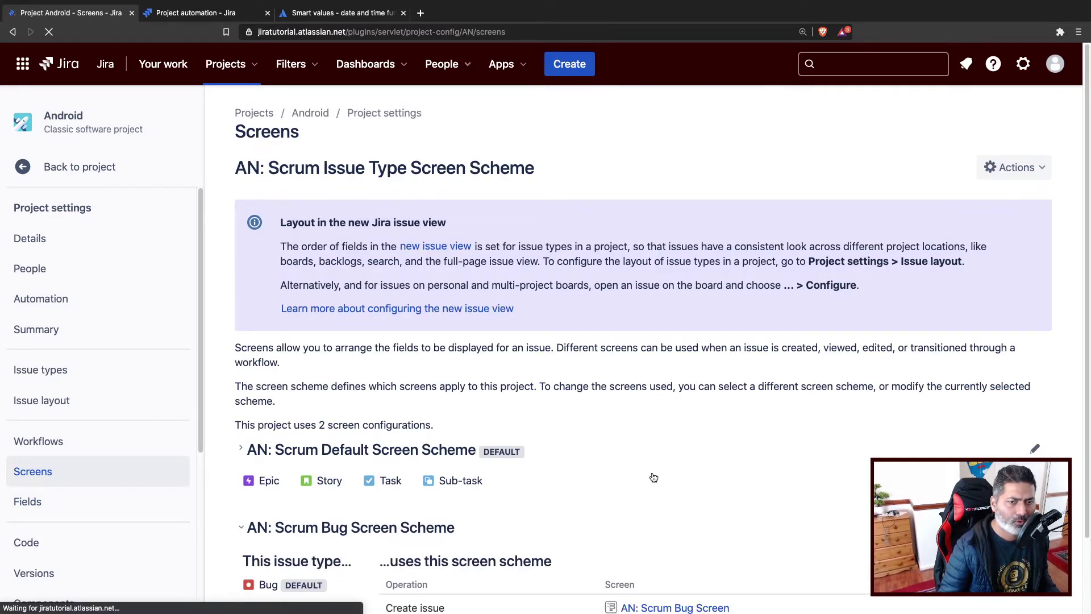
{"action": "scroll", "coordinate": [653, 478], "scroll_direction": "down", "scroll_amount": 2}
{"action": "left_click", "coordinate": [669, 523]}
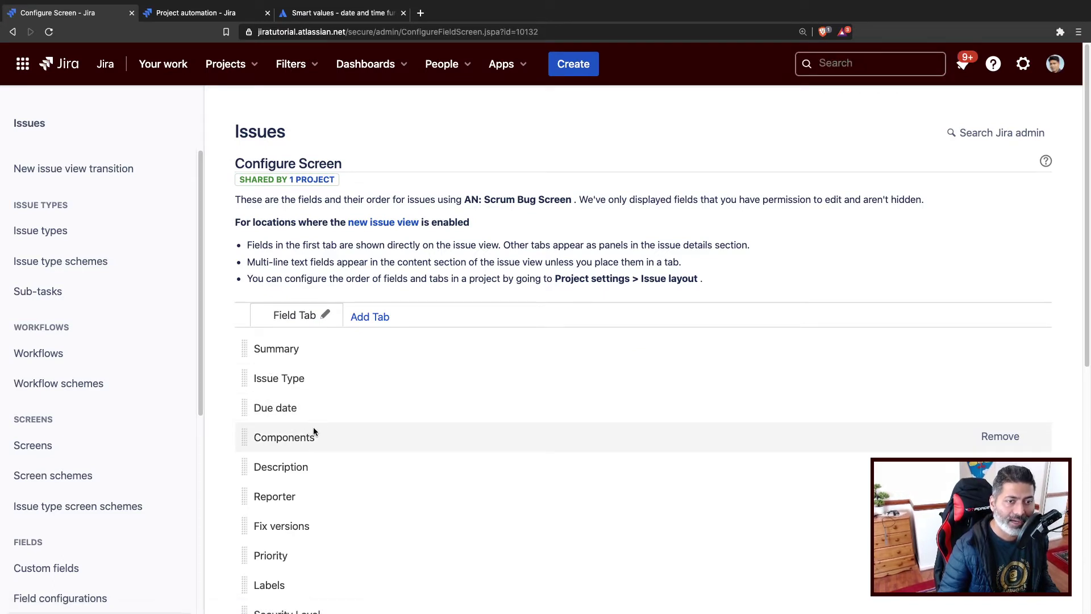
Step: Add the Due date field to the screen and drag it up under Issue Type
{"action": "scroll", "coordinate": [323, 437], "scroll_direction": "down", "scroll_amount": 8}
{"action": "left_click", "coordinate": [295, 571]}
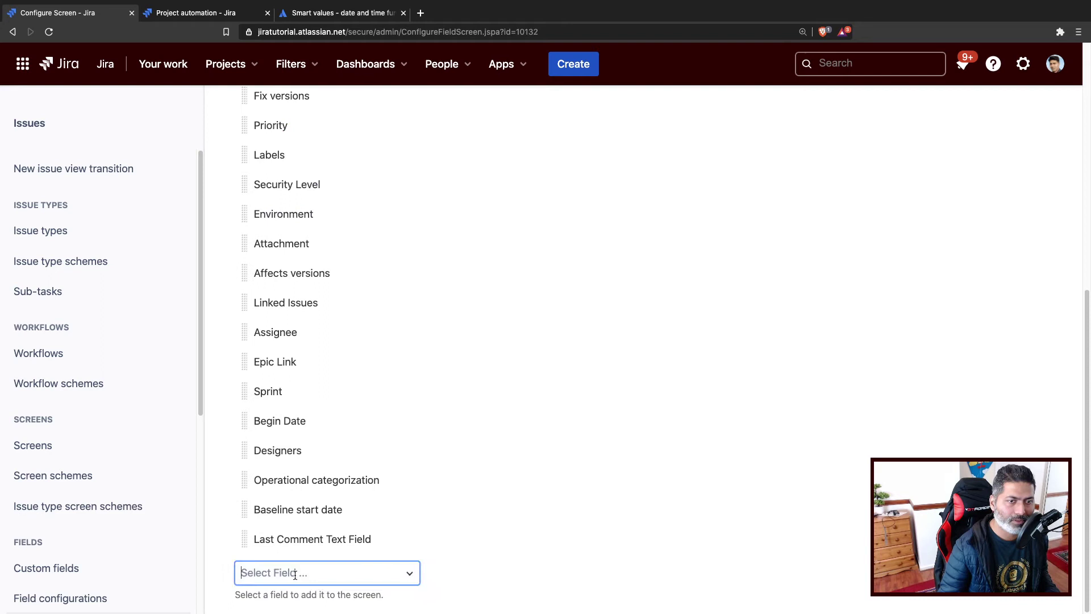
{"action": "type", "text": "due"}
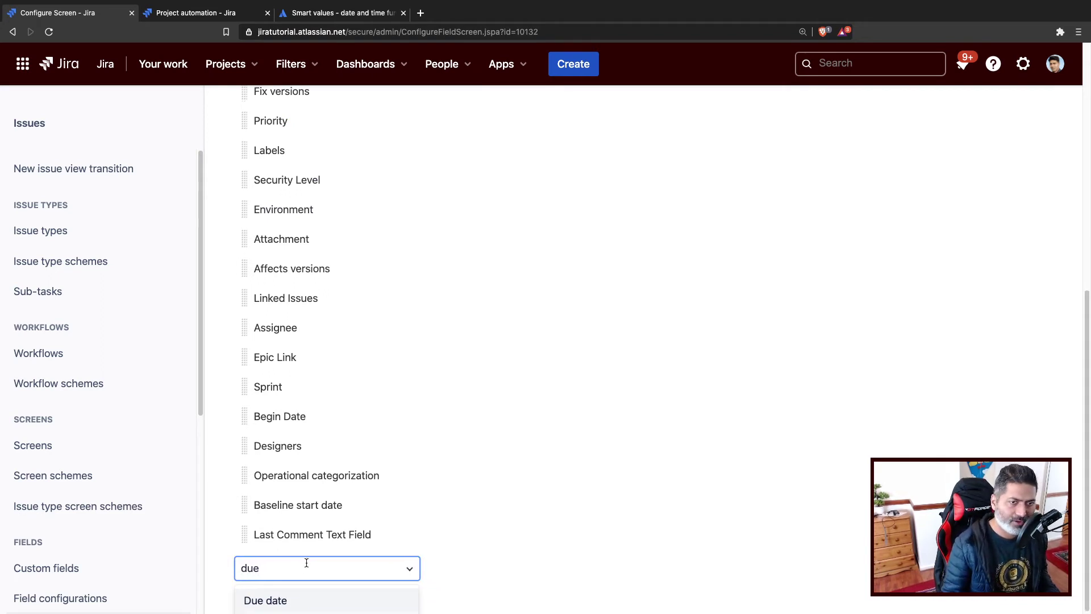
{"action": "left_click", "coordinate": [309, 607]}
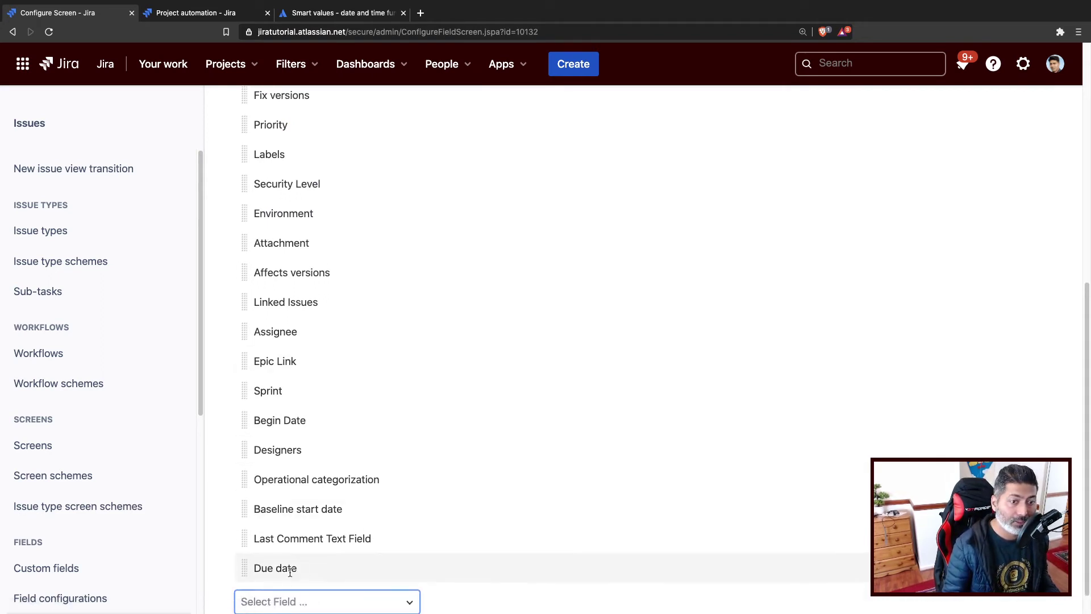
{"action": "left_click_drag", "start_coordinate": [246, 568], "coordinate": [250, 381]}
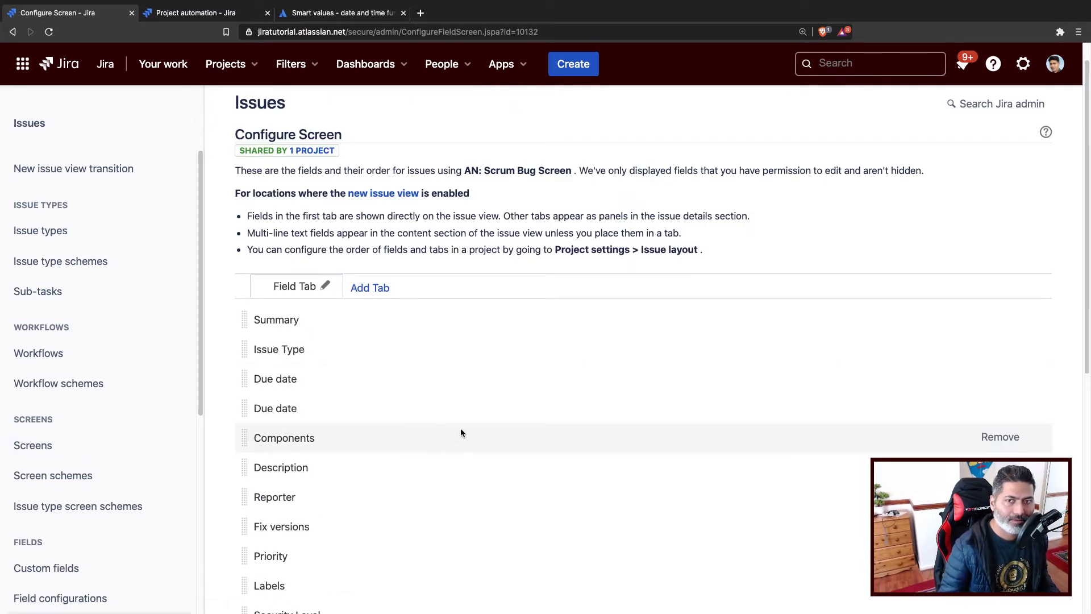
{"action": "scroll", "coordinate": [251, 376], "scroll_direction": "up", "scroll_amount": 1}
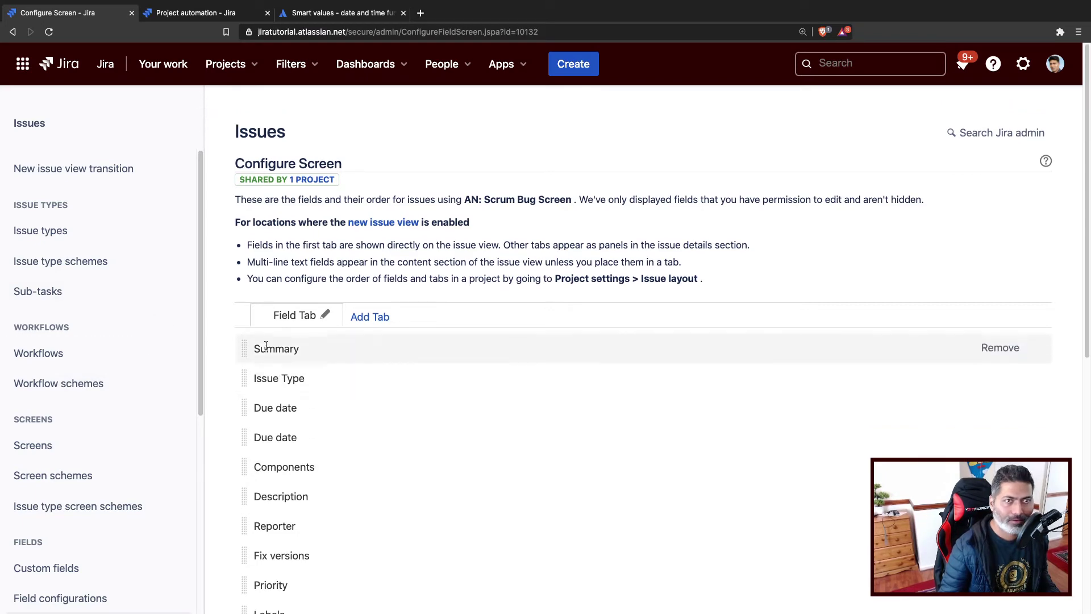
Step: Create a bug with the summary 'This is my bug' and open the new AN-31 issue
{"action": "left_click", "coordinate": [580, 68]}
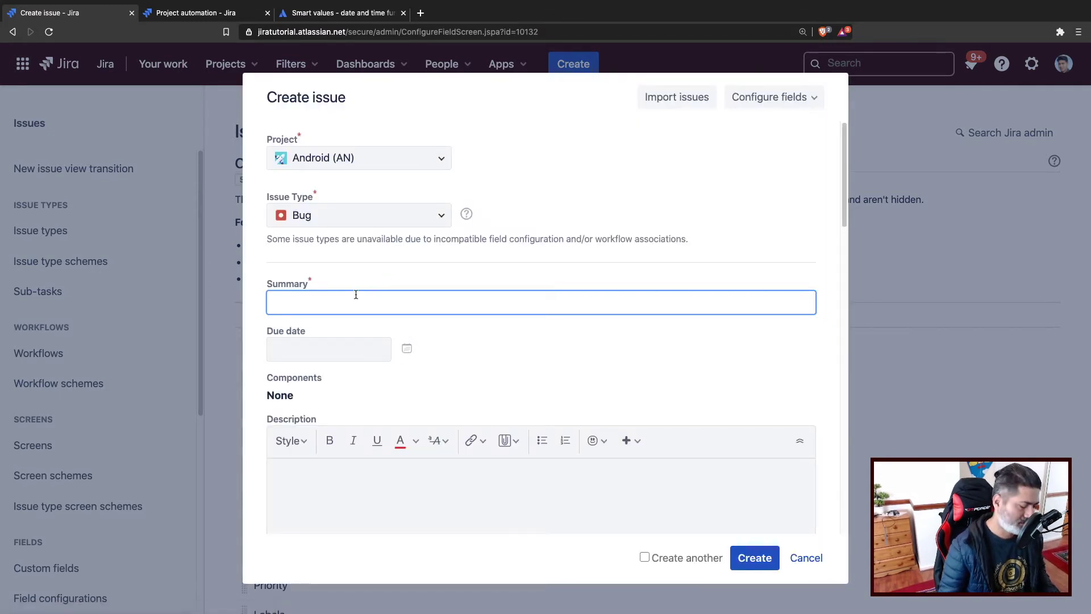
{"action": "type", "text": "This is m"}
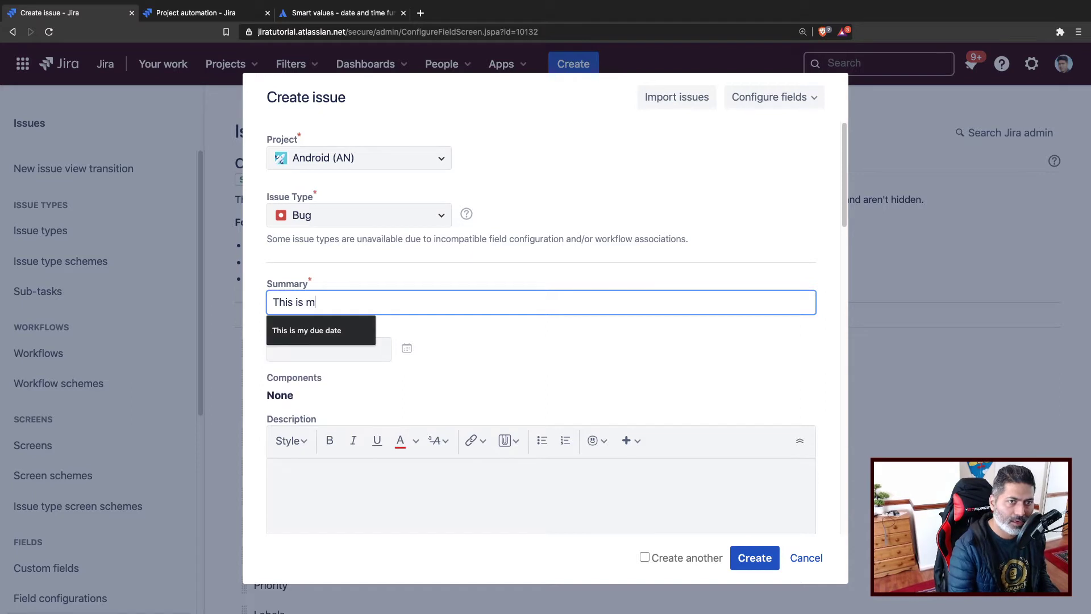
{"action": "type", "text": "y bug"}
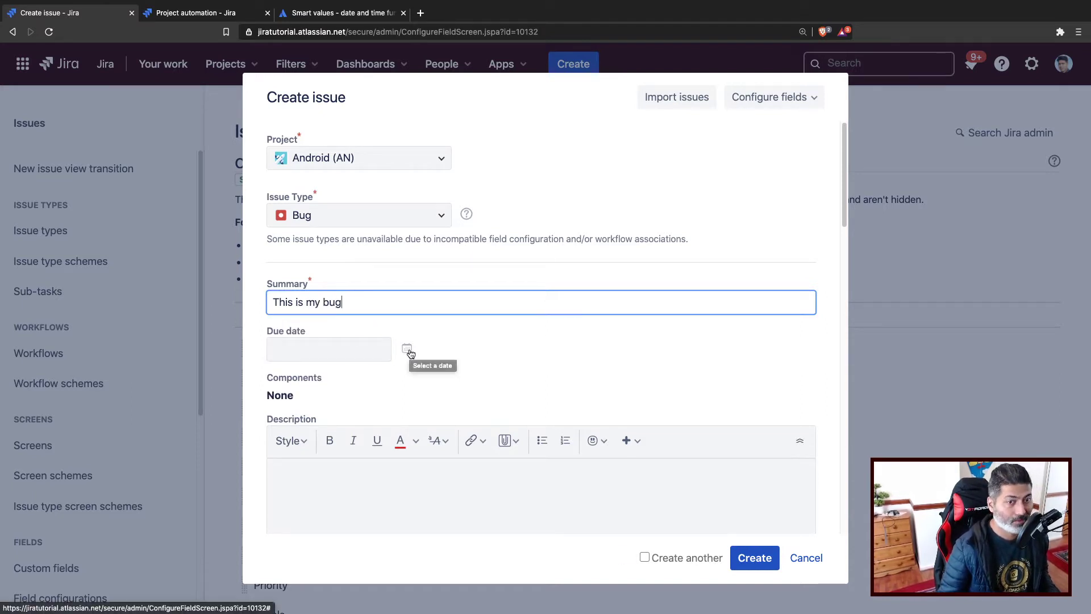
{"action": "left_click", "coordinate": [493, 386]}
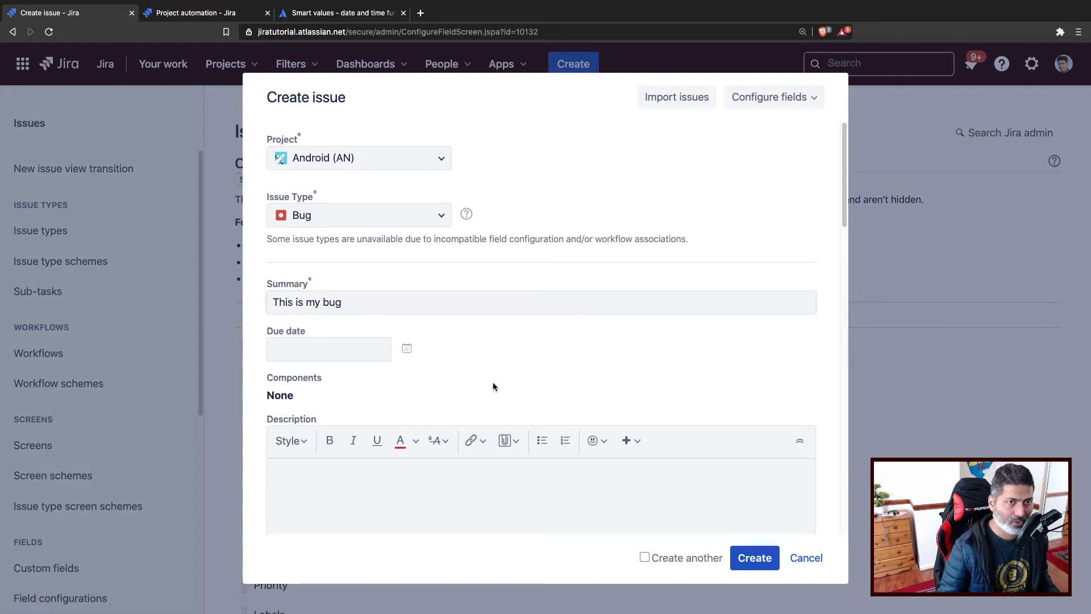
{"action": "scroll", "coordinate": [512, 399], "scroll_direction": "down", "scroll_amount": 10}
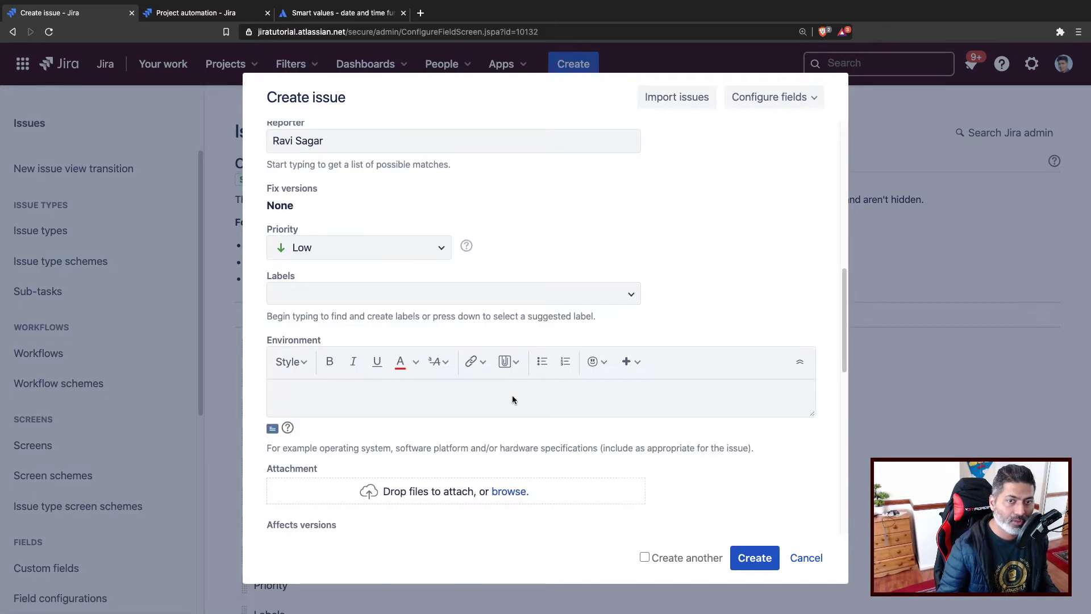
{"action": "left_click", "coordinate": [742, 569]}
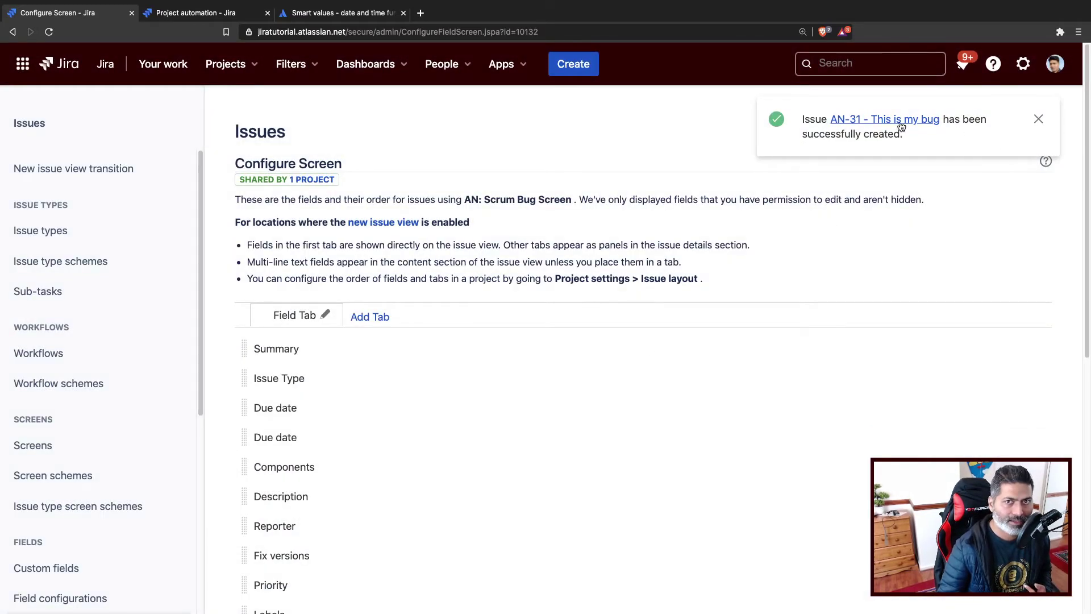
{"action": "left_click", "coordinate": [897, 125]}
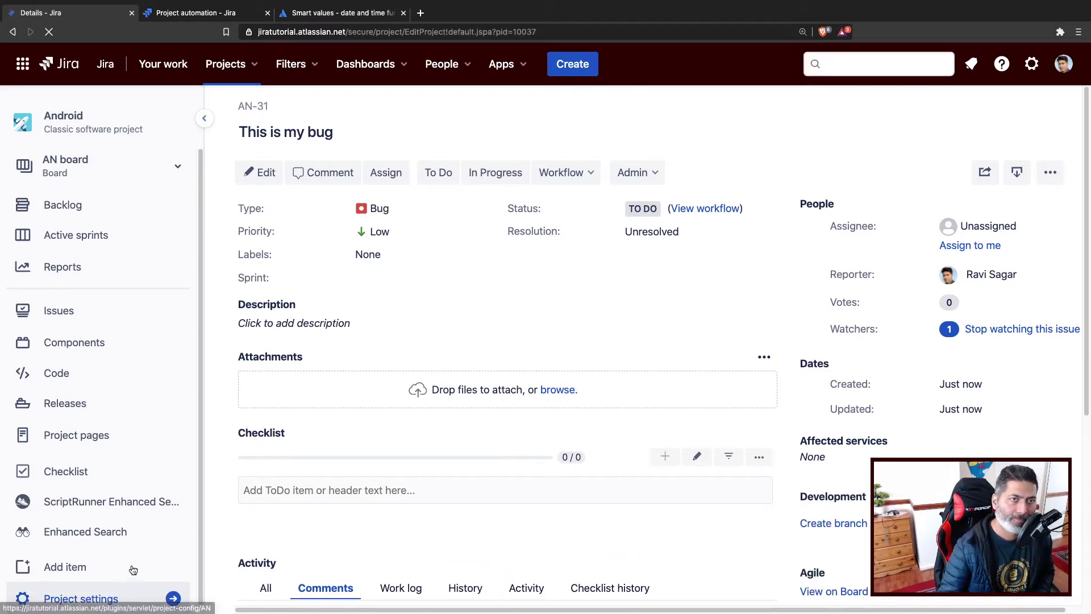
Step: Start a new rule from the Android project's Automation settings
{"action": "left_click", "coordinate": [80, 600]}
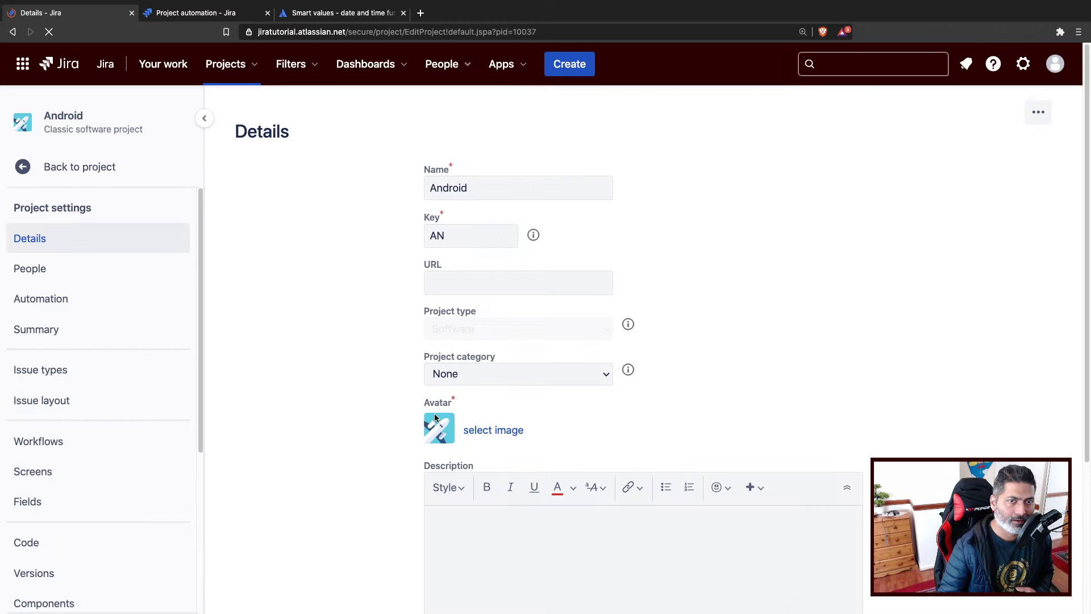
{"action": "left_click", "coordinate": [71, 283]}
{"action": "left_click", "coordinate": [49, 307]}
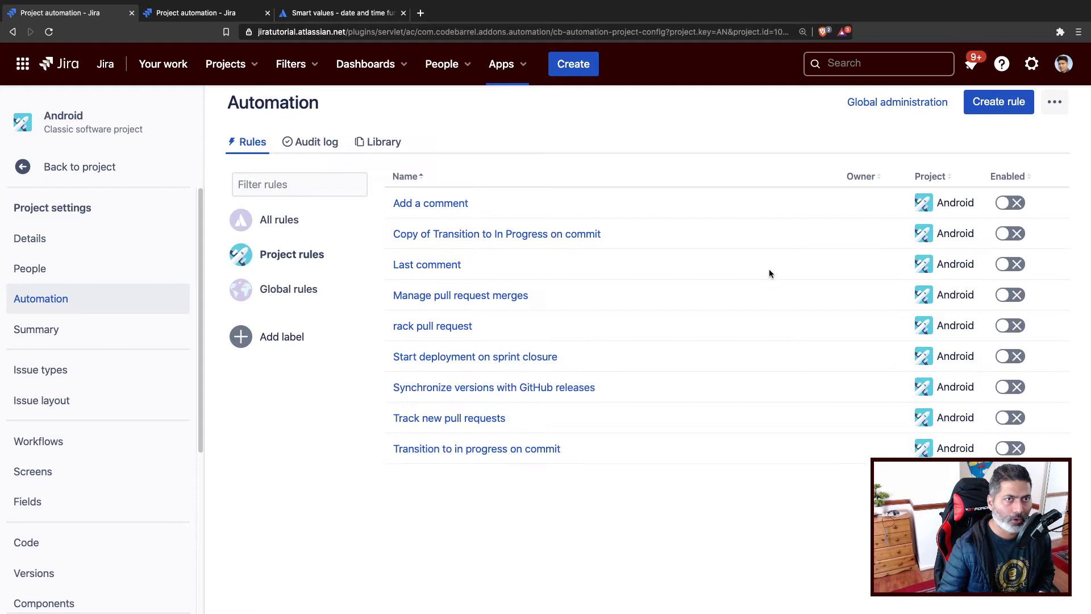
{"action": "left_click", "coordinate": [999, 101]}
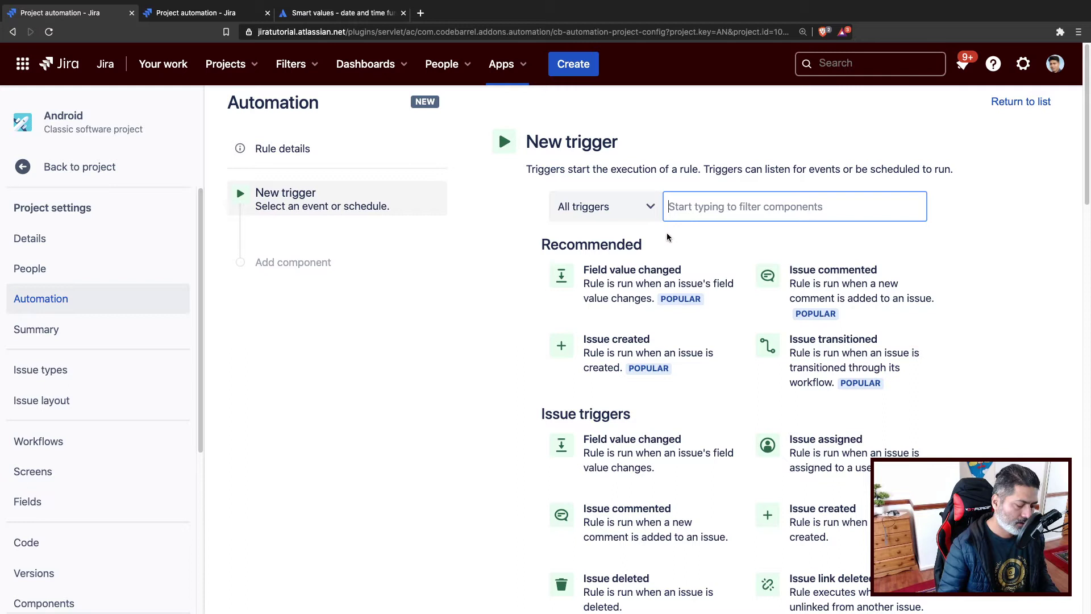
Step: Set the trigger to Issue transitioned with target status On Hold and save it
{"action": "type", "text": "tra"}
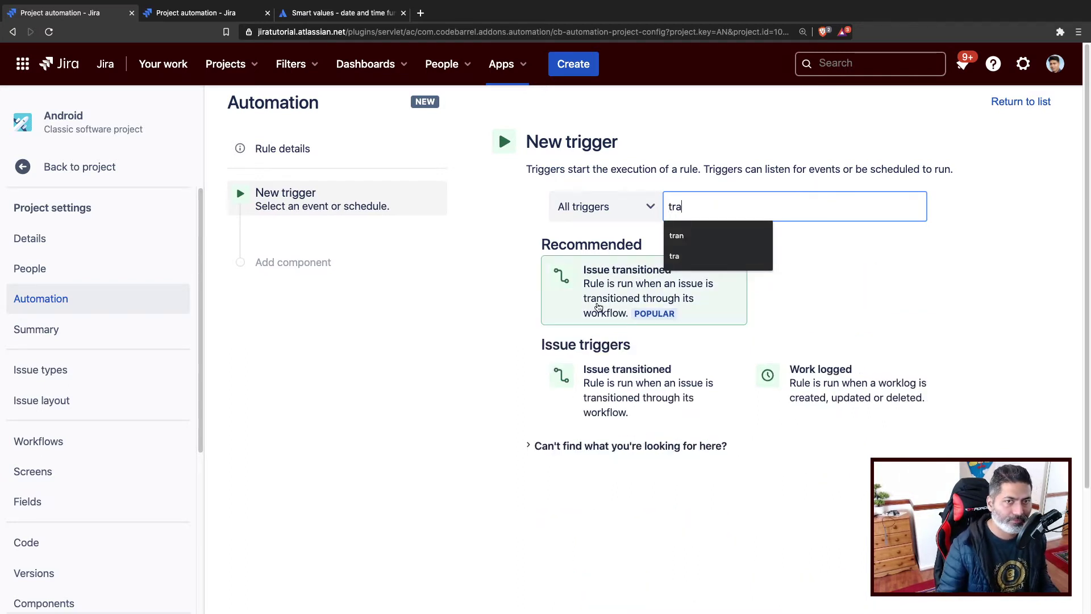
{"action": "left_click", "coordinate": [599, 301]}
{"action": "left_click", "coordinate": [641, 296]}
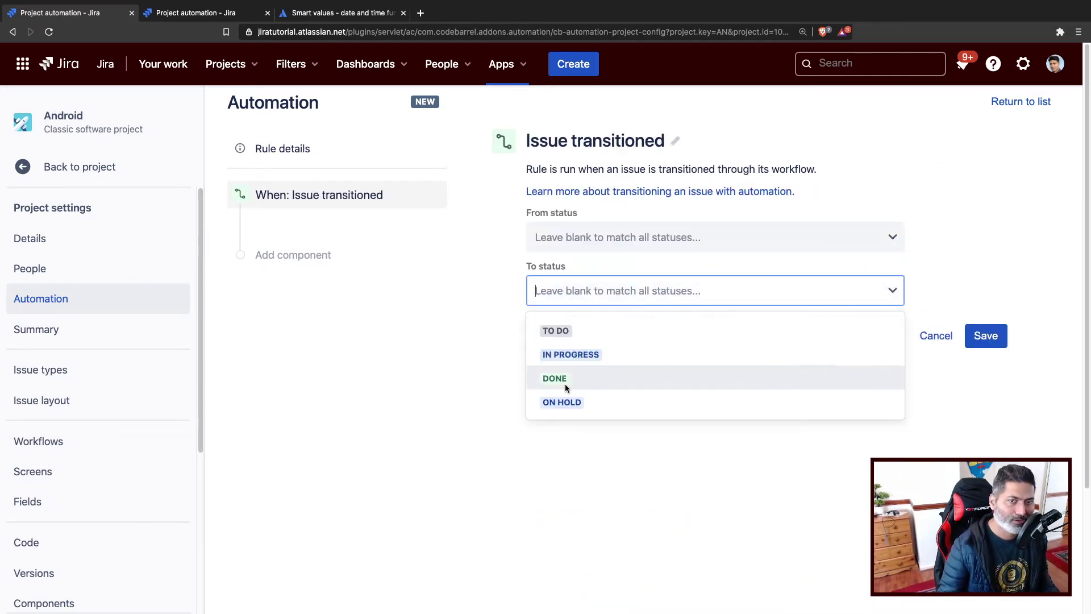
{"action": "left_click", "coordinate": [561, 404]}
{"action": "left_click", "coordinate": [990, 338]}
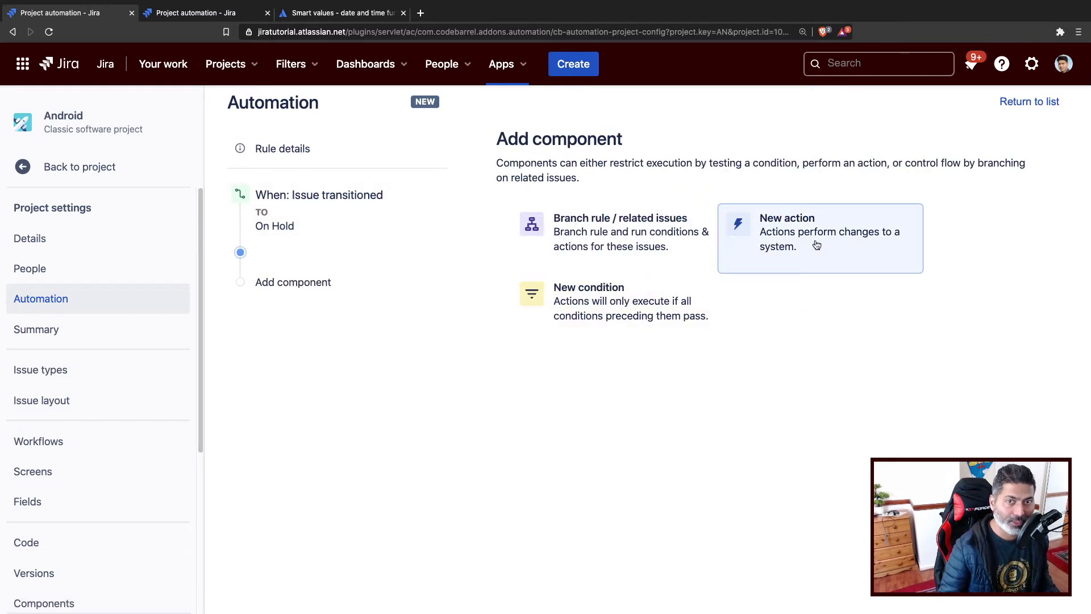
Step: Add an Edit issue action that sets the Due date field
{"action": "left_click", "coordinate": [817, 244]}
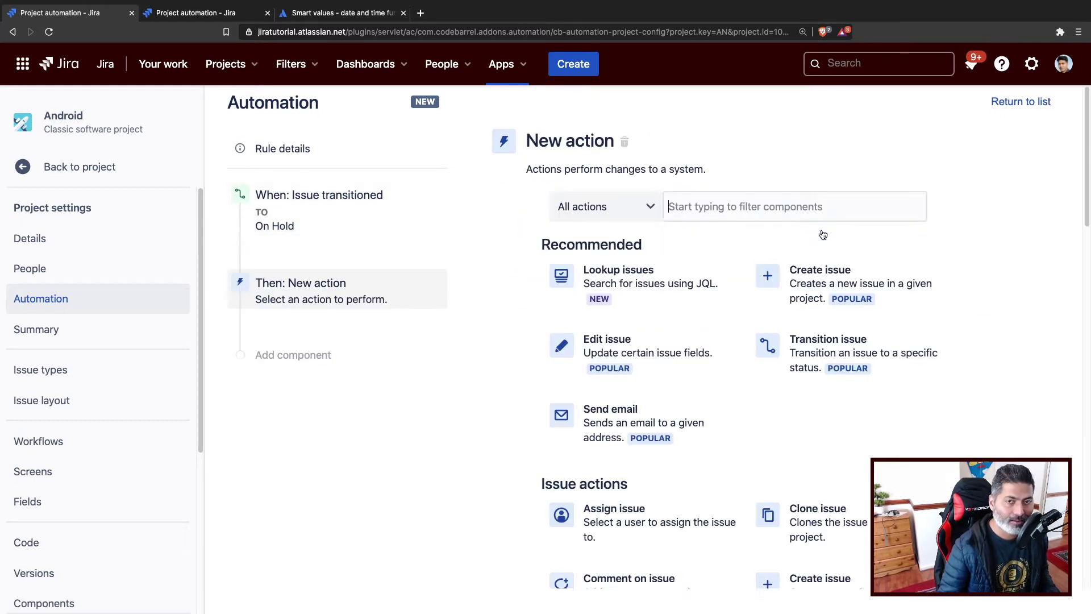
{"action": "left_click", "coordinate": [616, 351]}
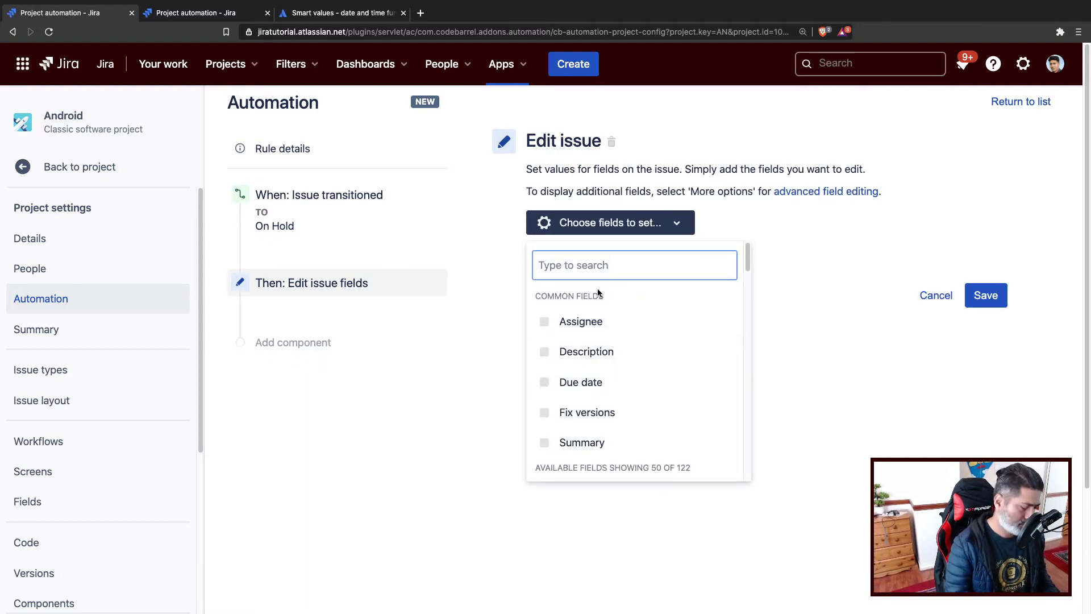
{"action": "type", "text": "due"}
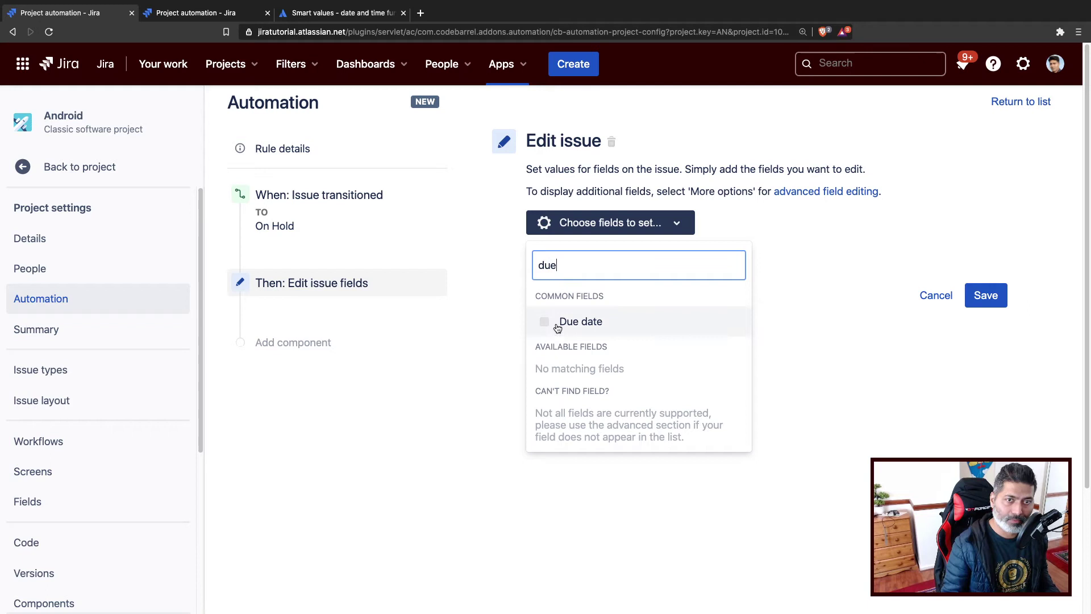
{"action": "left_click", "coordinate": [557, 324]}
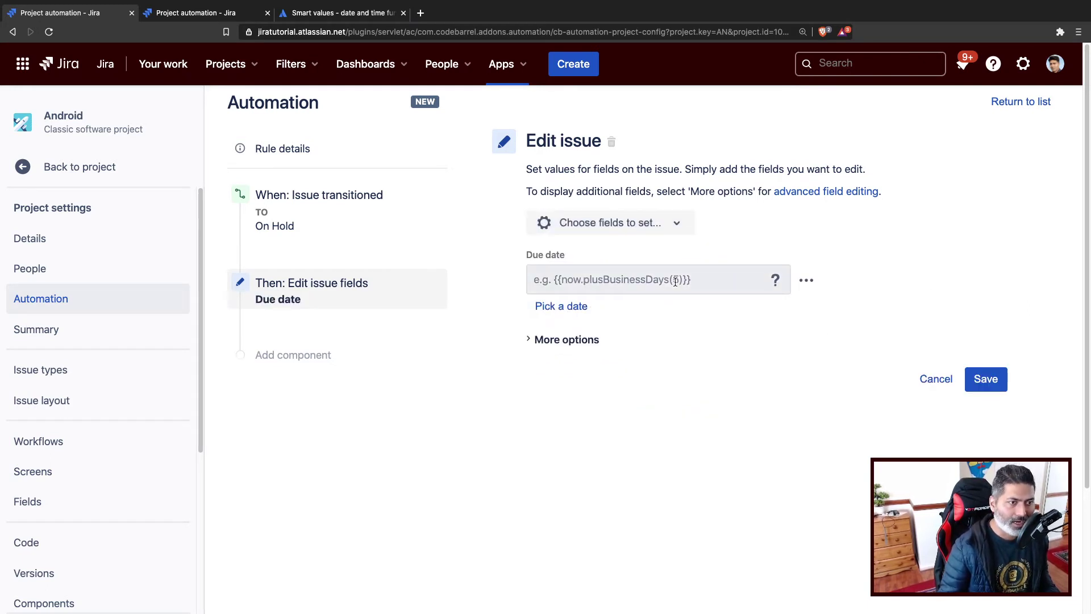
{"action": "left_click", "coordinate": [675, 283]}
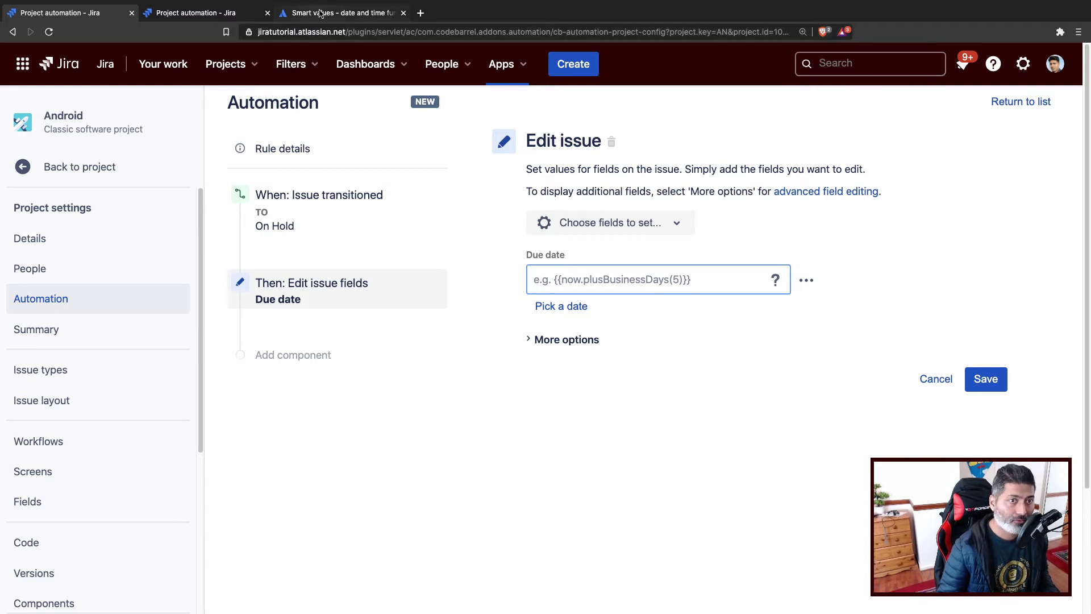
Step: Close the duplicate automation tab and enter {{issue.created}} as the Due date value
{"action": "key", "text": "ctrl+Tab"}
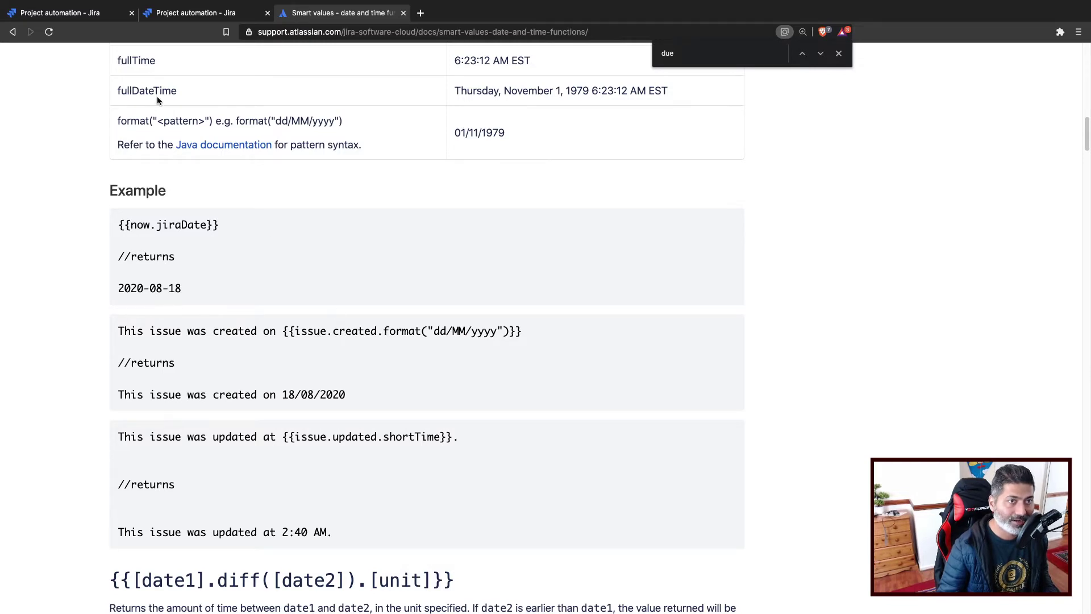
{"action": "left_click", "coordinate": [194, 13]}
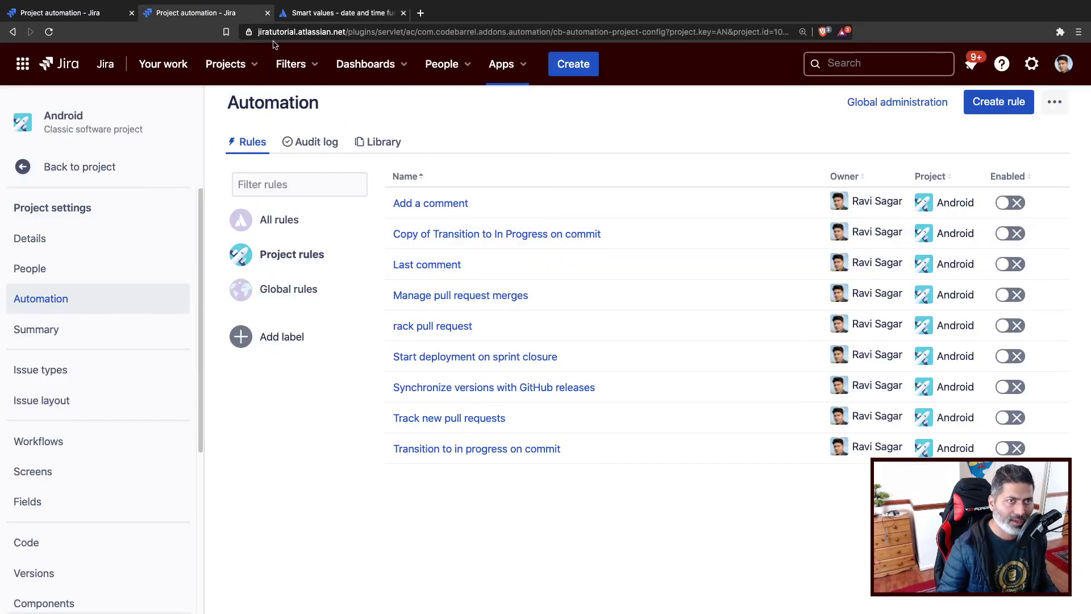
{"action": "left_click", "coordinate": [267, 12]}
{"action": "left_click", "coordinate": [77, 13]}
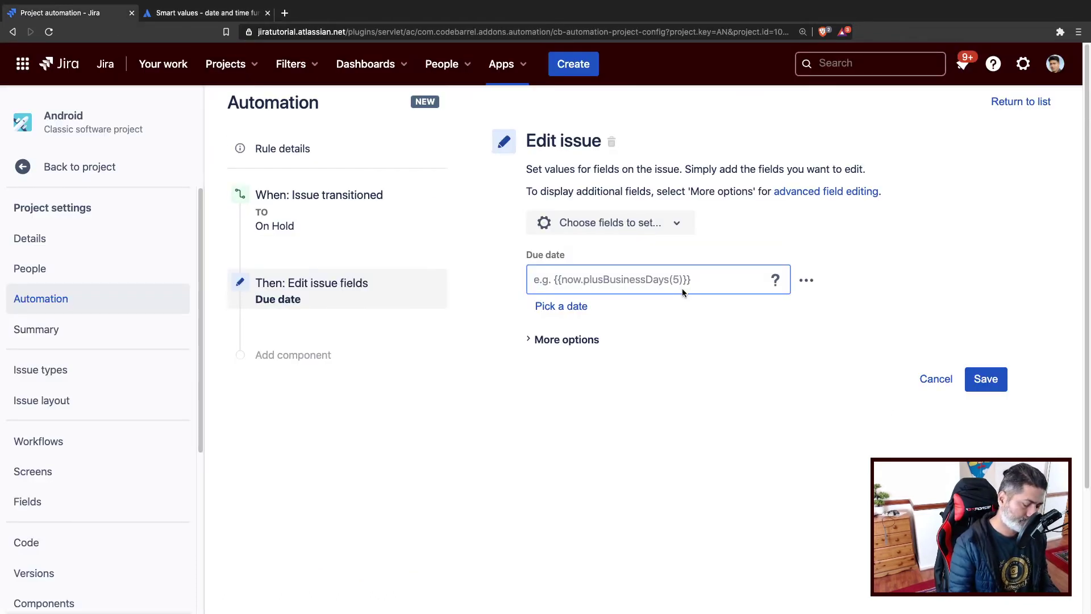
{"action": "type", "text": "{{"}
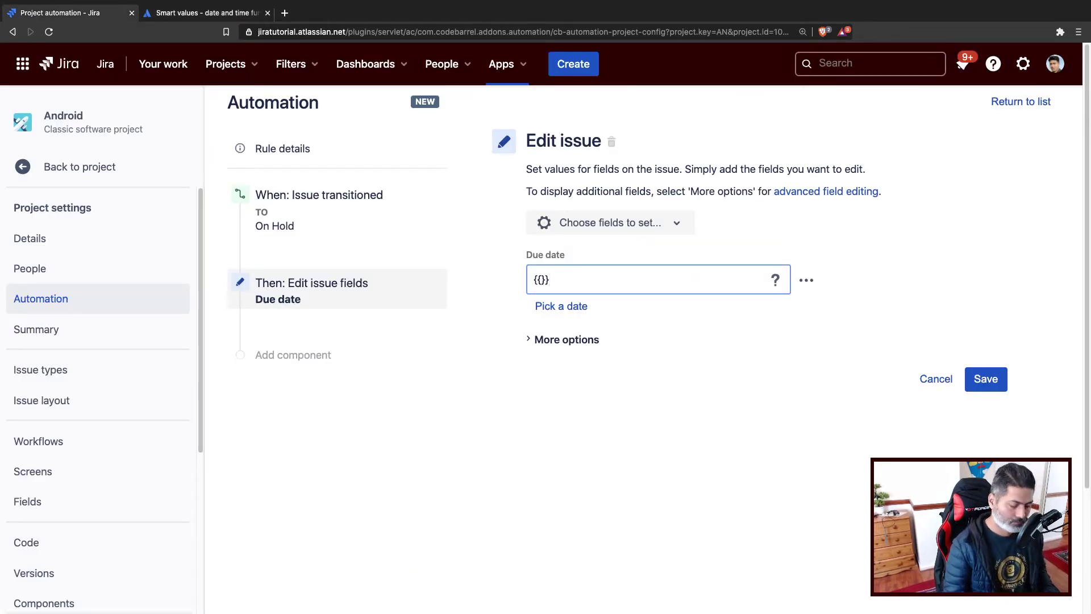
{"action": "type", "text": "issue"}
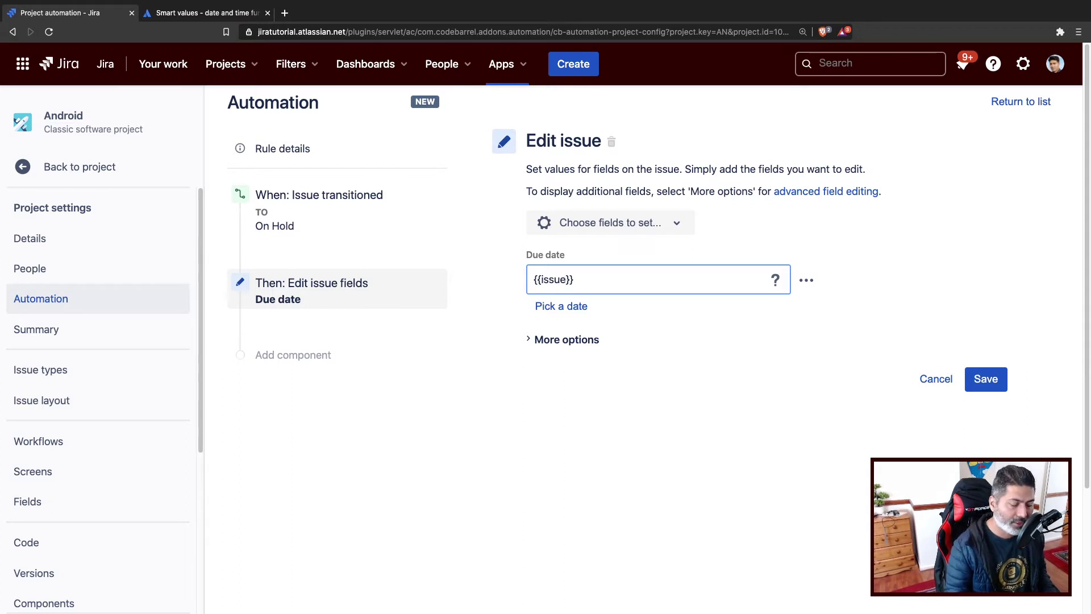
{"action": "type", "text": ".created"}
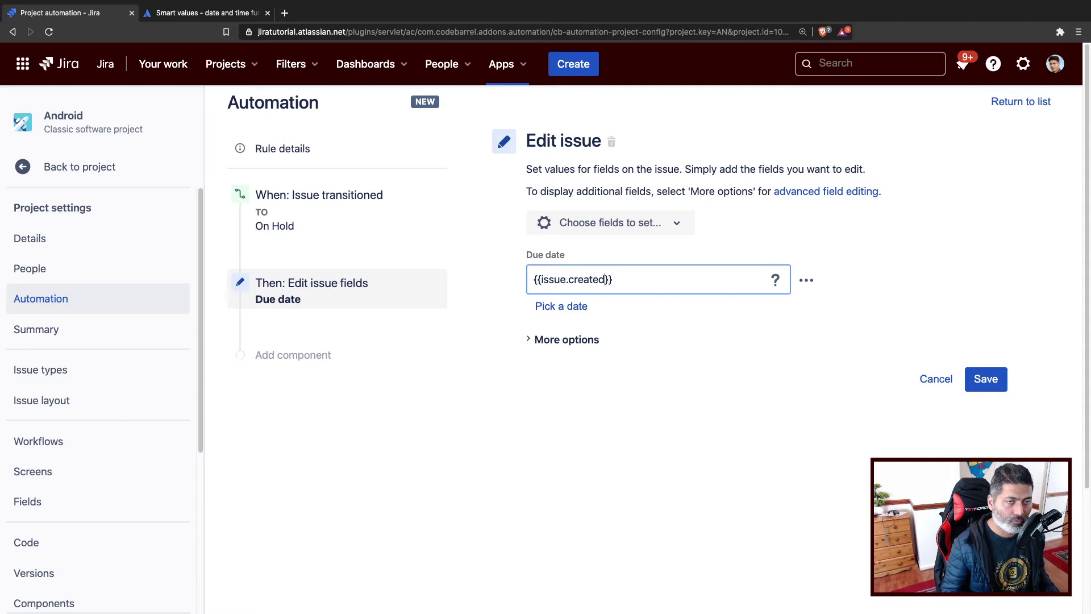
Step: Find plusDays in the smart values docs and select the plusDays(14) example
{"action": "key", "text": "ctrl+Tab"}
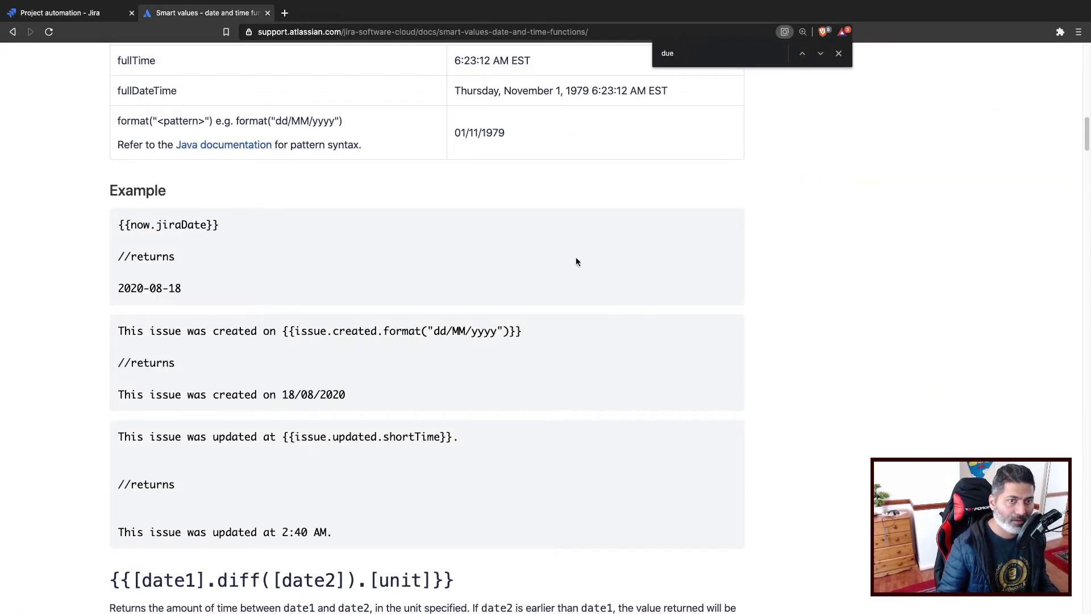
{"action": "key", "text": "ctrl+f"}
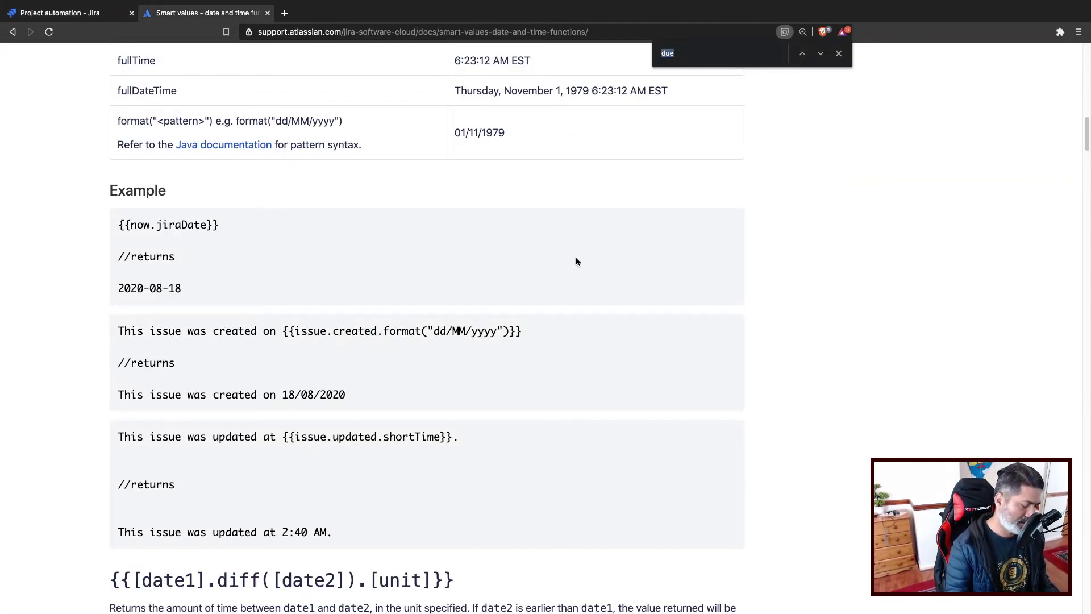
{"action": "type", "text": "plusA"}
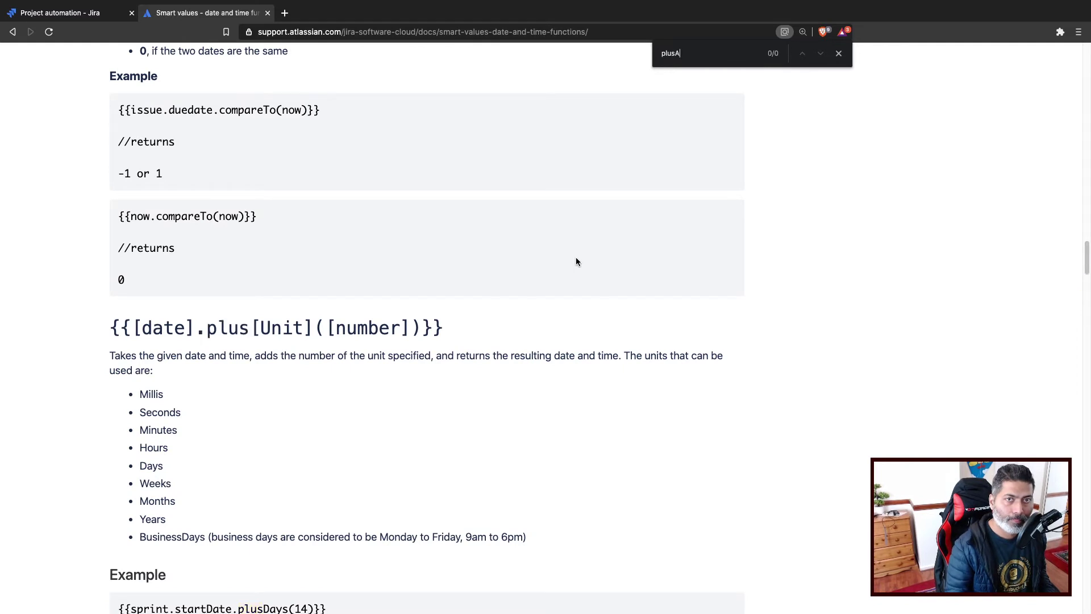
{"action": "key", "text": "BackSpace"}
{"action": "type", "text": "D"}
{"action": "scroll", "coordinate": [571, 260], "scroll_direction": "down", "scroll_amount": 4}
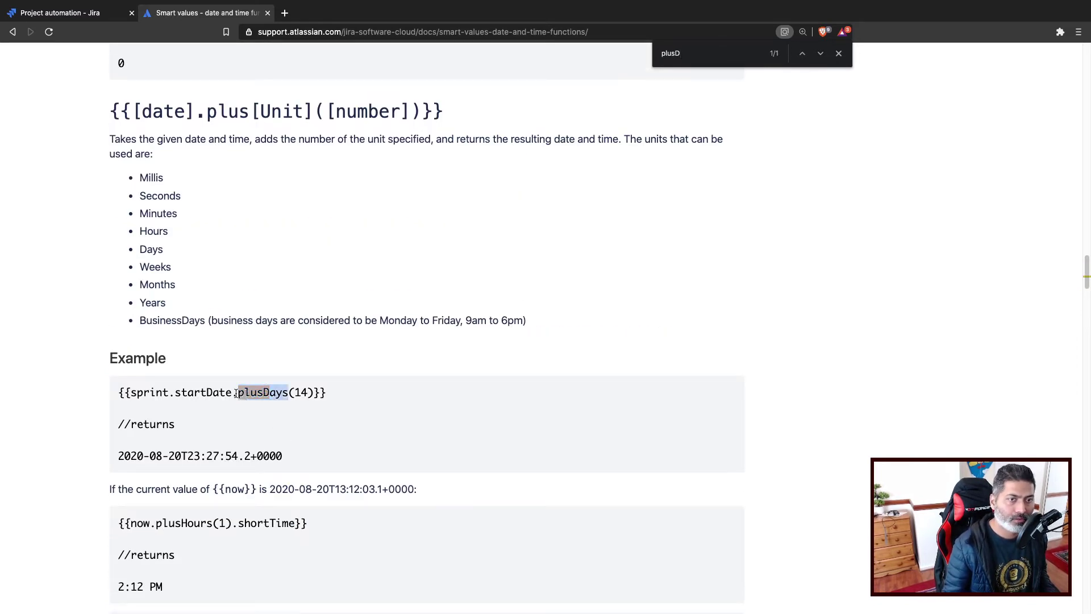
{"action": "left_click_drag", "start_coordinate": [238, 393], "coordinate": [316, 392]}
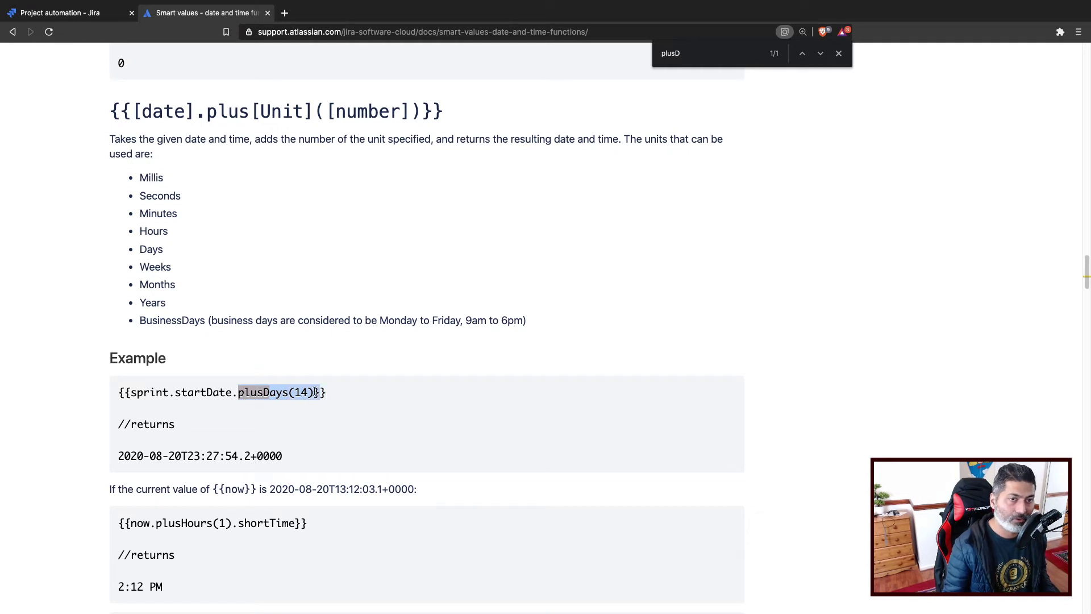
Step: Search the docs for 'business' and step through the first matches
{"action": "key", "text": "super+f"}
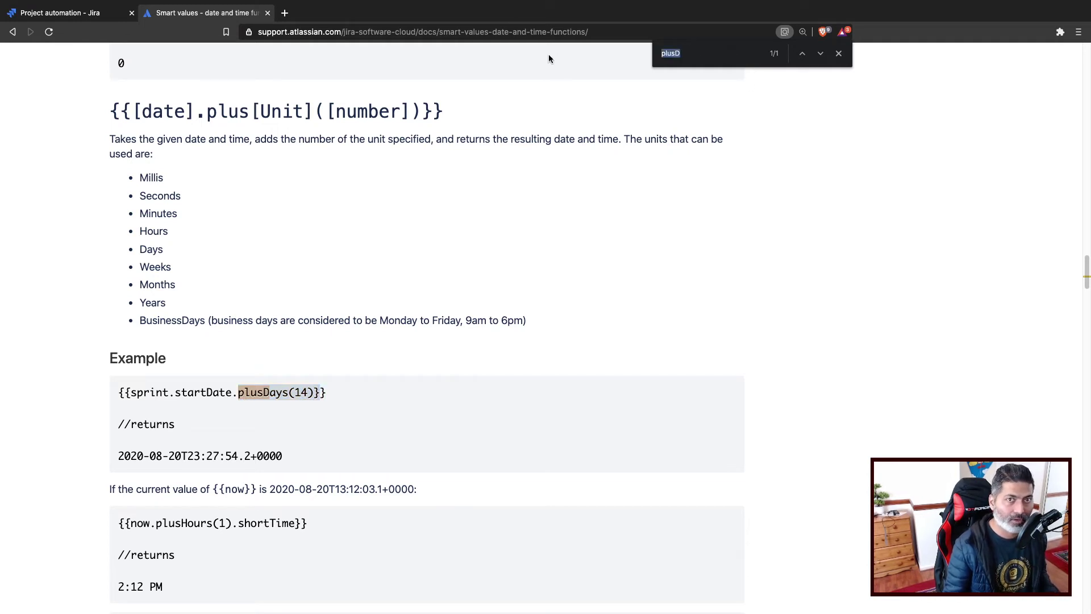
{"action": "type", "text": "business"}
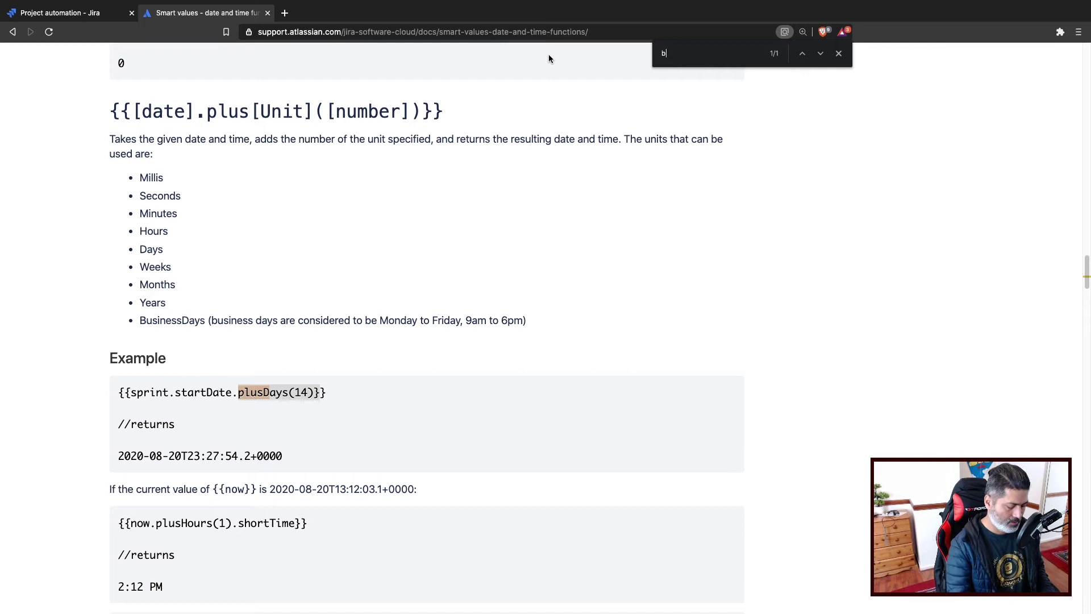
{"action": "key", "text": "Return"}
{"action": "key", "text": "Return"}
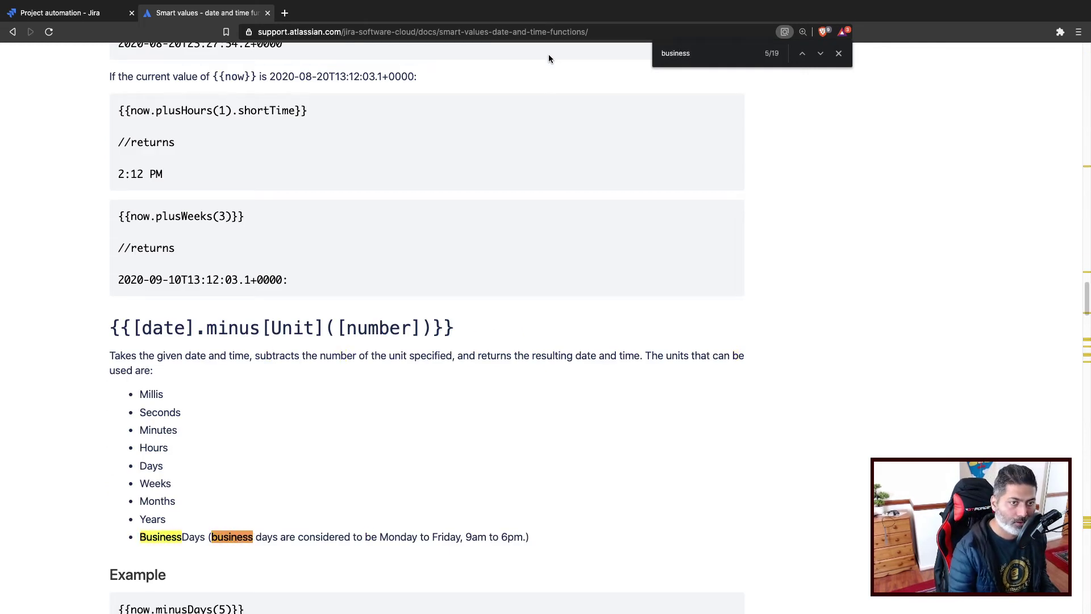
{"action": "key", "text": "Return"}
{"action": "key", "text": "Return"}
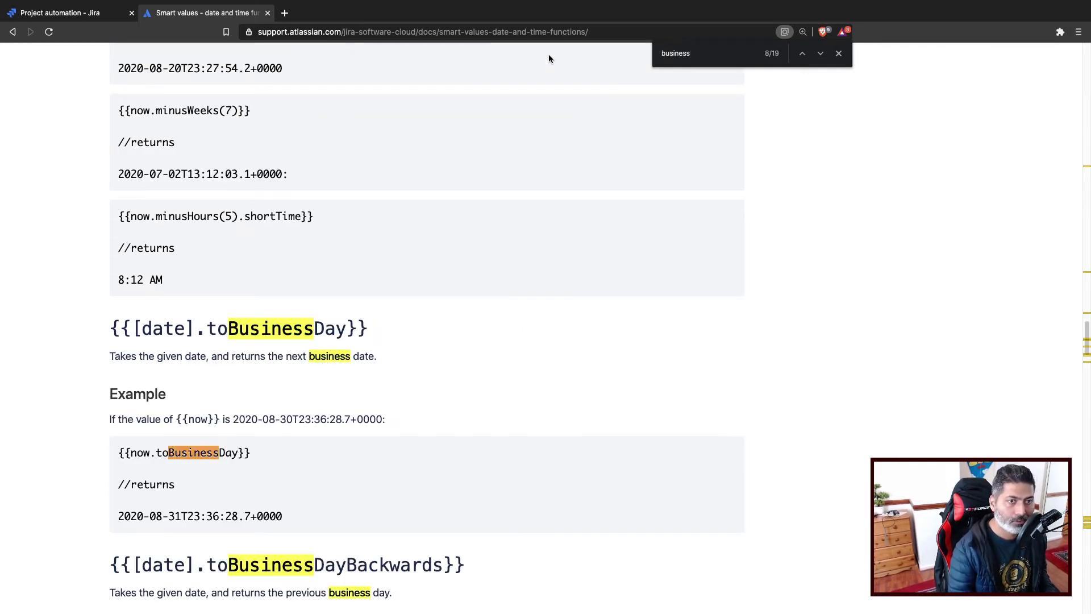
{"action": "key", "text": "Home"}
{"action": "type", "text": "add"}
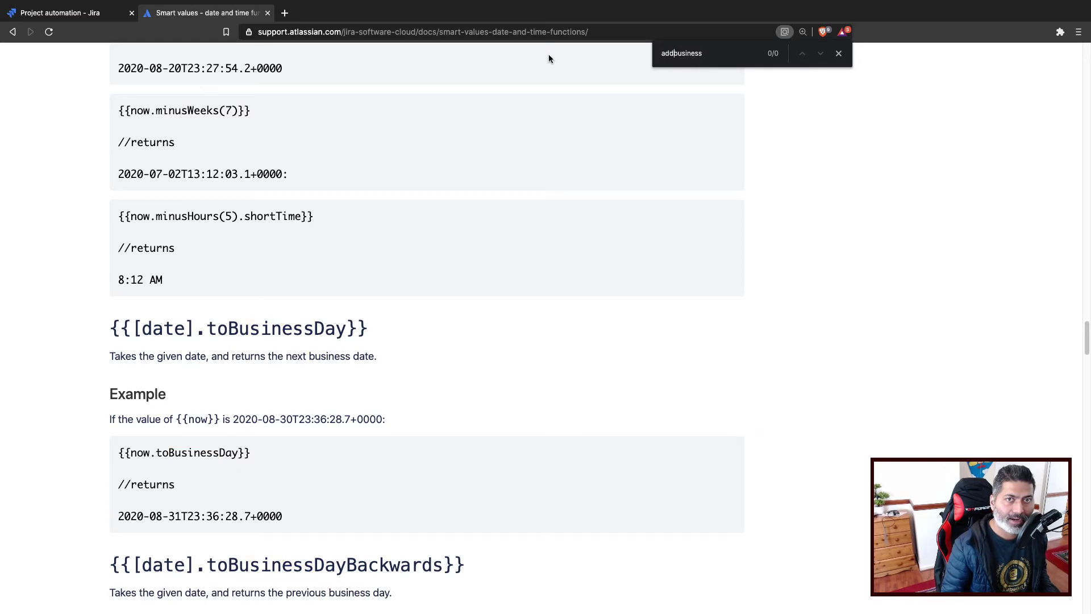
{"action": "key", "text": "BackSpace"}
{"action": "key", "text": "BackSpace"}
{"action": "key", "text": "BackSpace"}
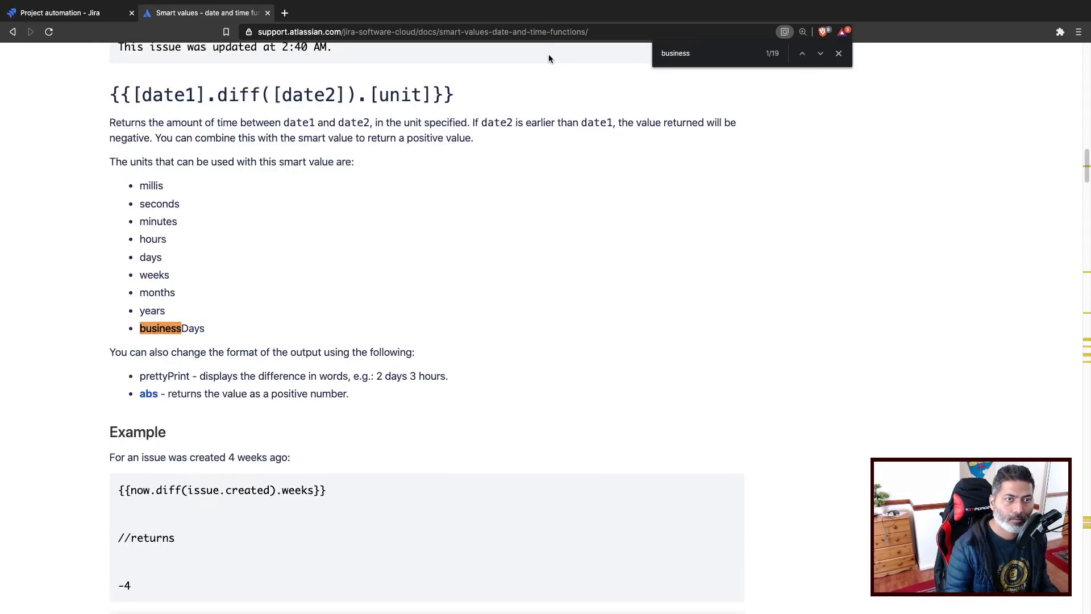
Step: Review toBusinessDay, toBusinessDayBackwards and first/lastBusinessDayOfMonth, then search 'working' before returning to Jira
{"action": "key", "text": "Return"}
{"action": "key", "text": "Return"}
{"action": "key", "text": "Return"}
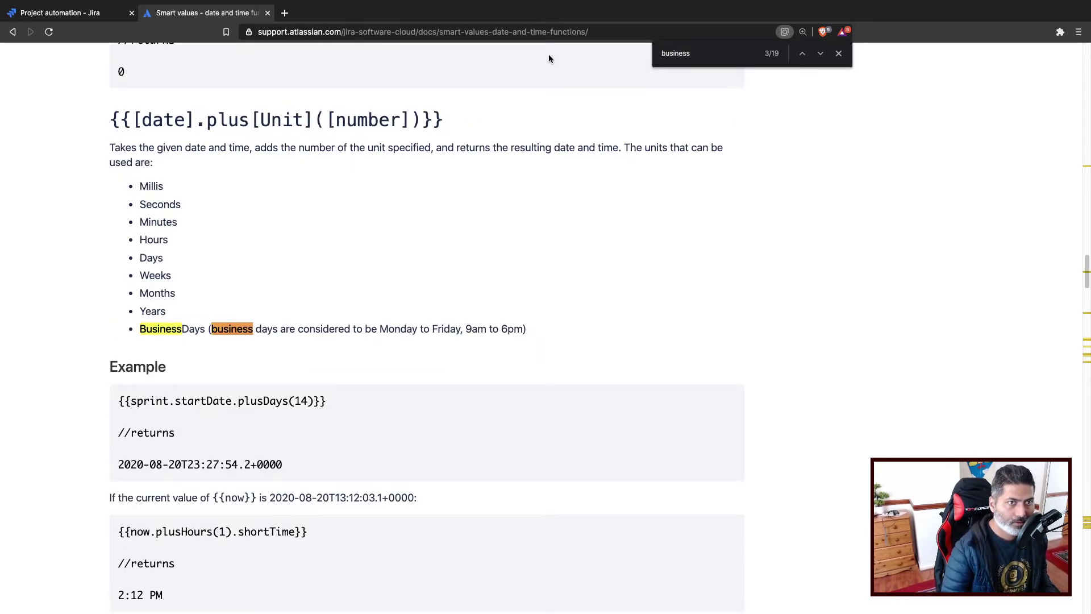
{"action": "key", "text": "Return"}
{"action": "key", "text": "Return"}
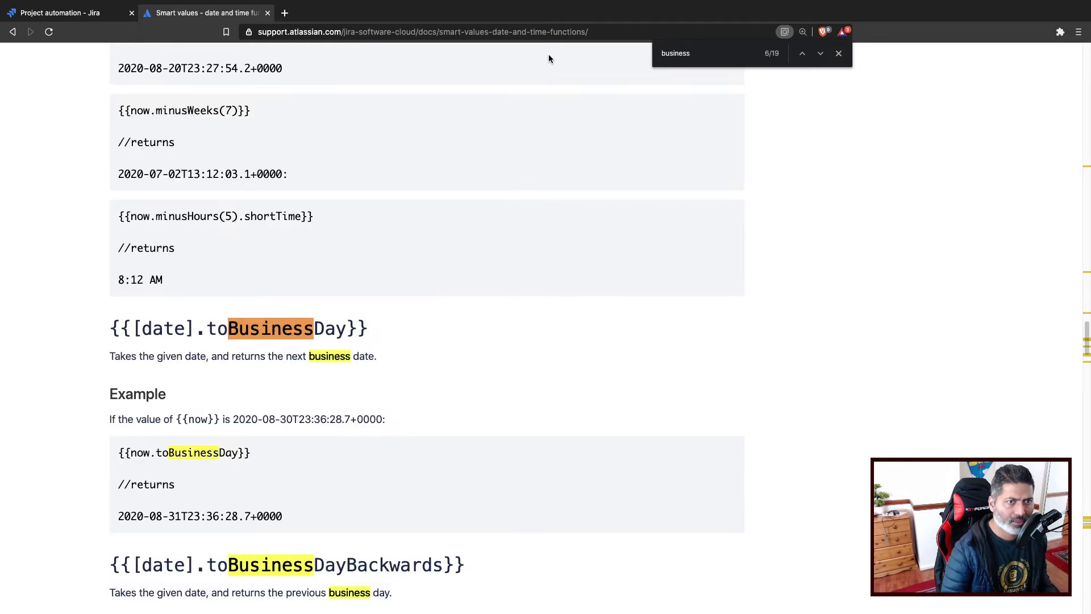
{"action": "key", "text": "Return"}
{"action": "key", "text": "Return"}
{"action": "key", "text": "Return"}
{"action": "key", "text": "Return"}
{"action": "key", "text": "Return"}
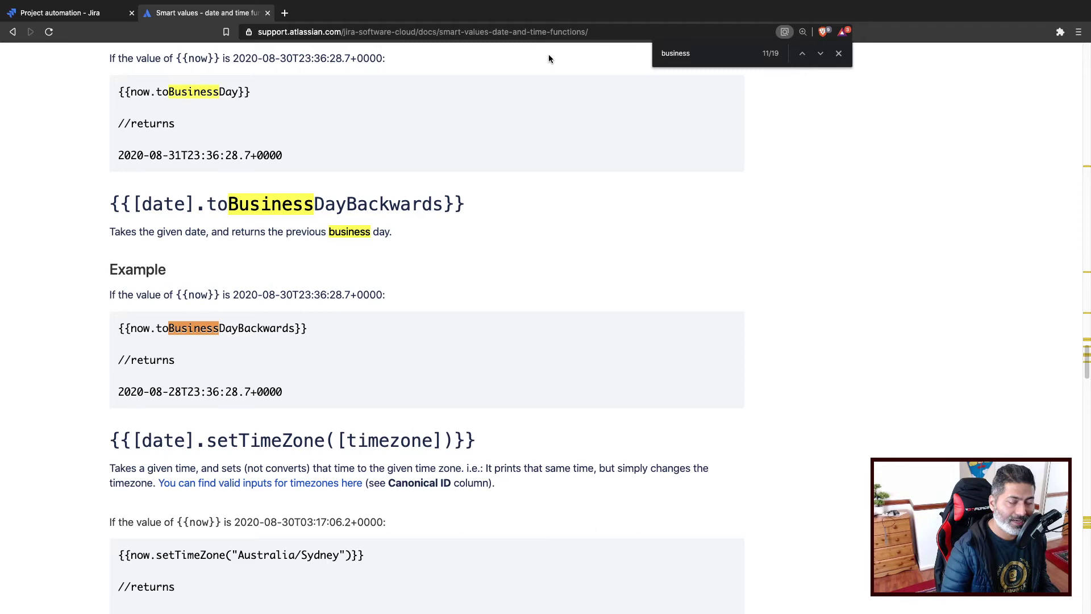
{"action": "key", "text": "Return"}
{"action": "key", "text": "Return"}
{"action": "key", "text": "Return"}
{"action": "key", "text": "Return"}
{"action": "key", "text": "Return"}
{"action": "key", "text": "Return"}
{"action": "key", "text": "Return"}
{"action": "key", "text": "Return"}
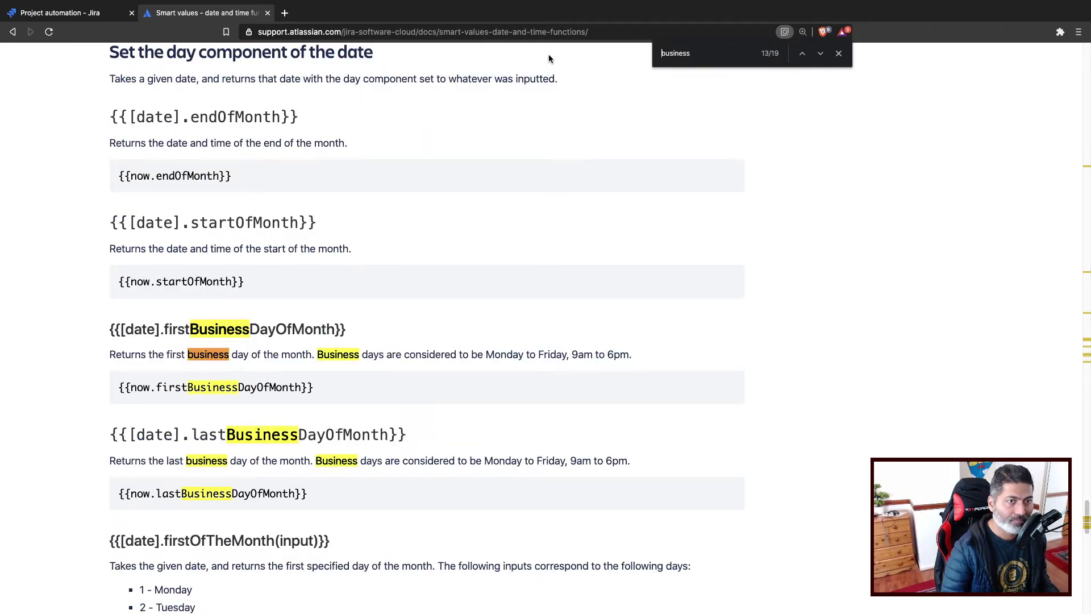
{"action": "key", "text": "Return"}
{"action": "key", "text": "Return"}
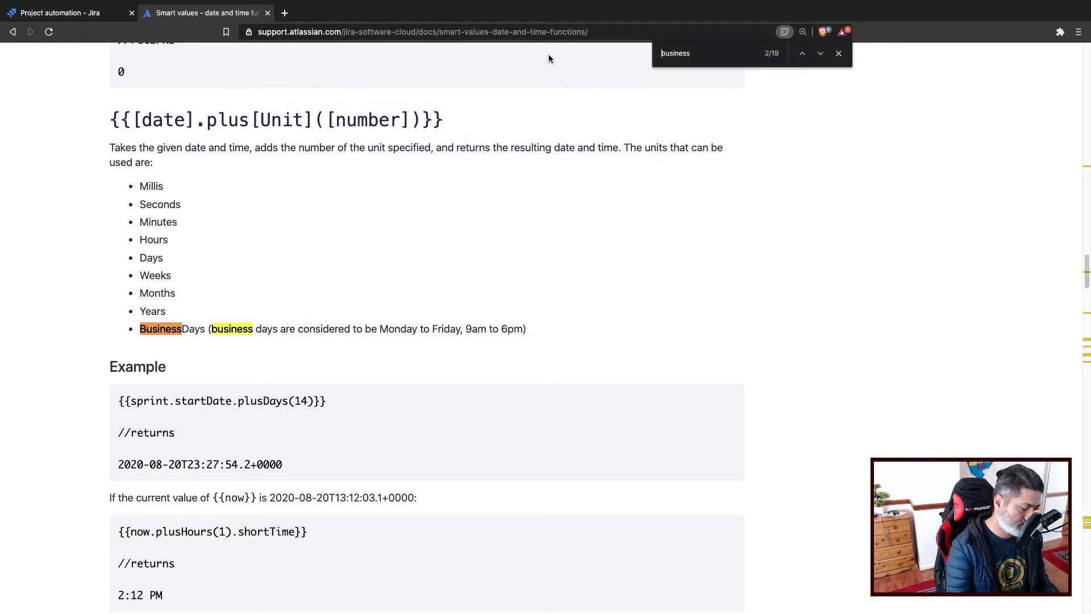
{"action": "key", "text": "super+a"}
{"action": "type", "text": "working"}
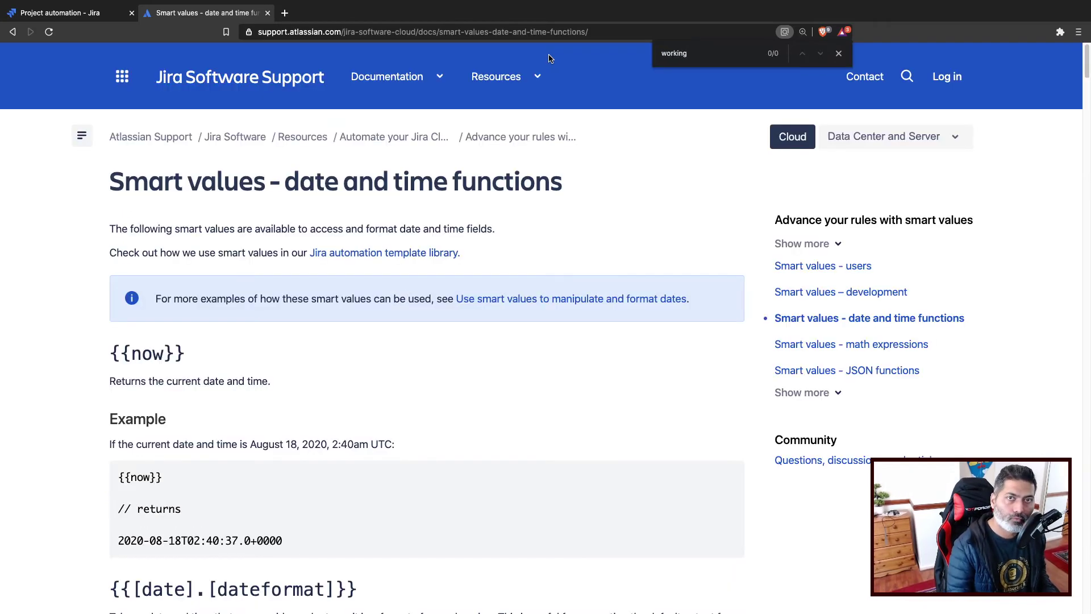
{"action": "key", "text": "ctrl+shift+Tab"}
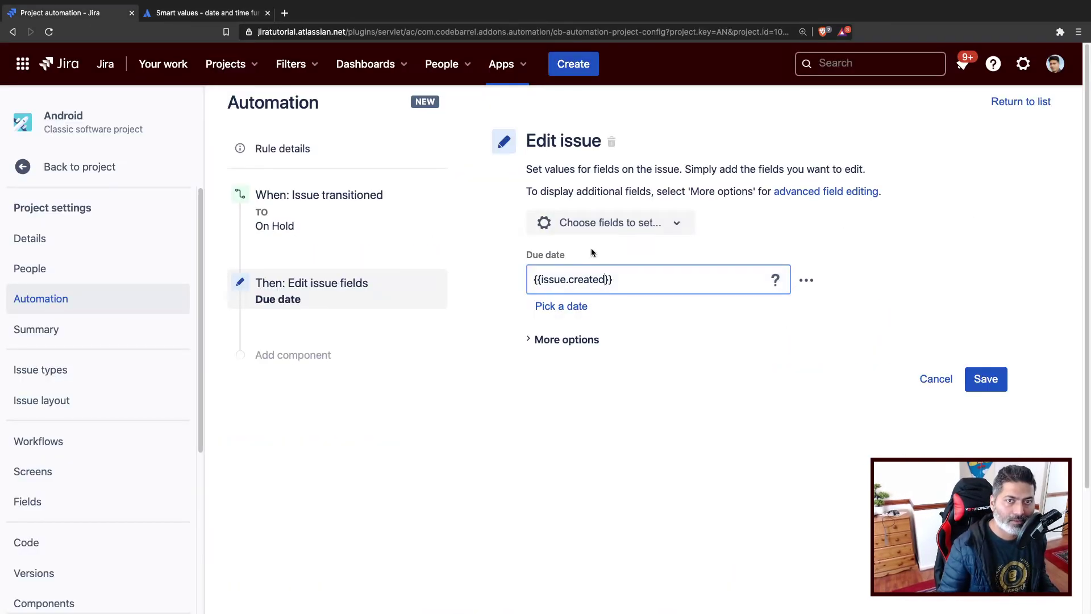
Step: Change the Due date value to {{issue.created.plusBusinessDays(7)}} and copy the word plusBusinessDays
{"action": "left_click_drag", "start_coordinate": [620, 280], "coordinate": [468, 283]}
{"action": "key", "text": "super+c"}
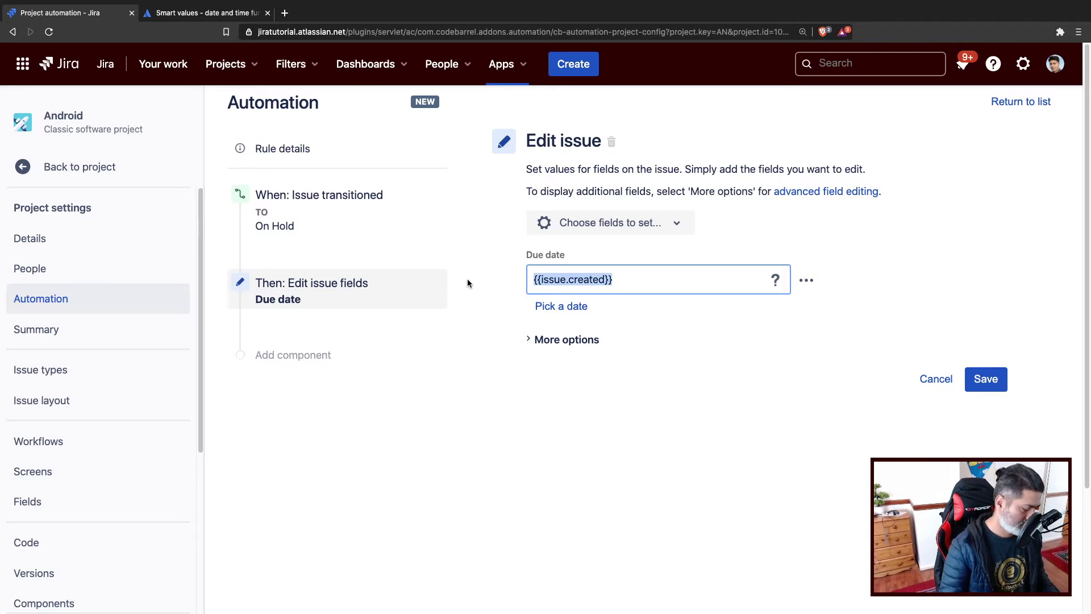
{"action": "key", "text": "BackSpace"}
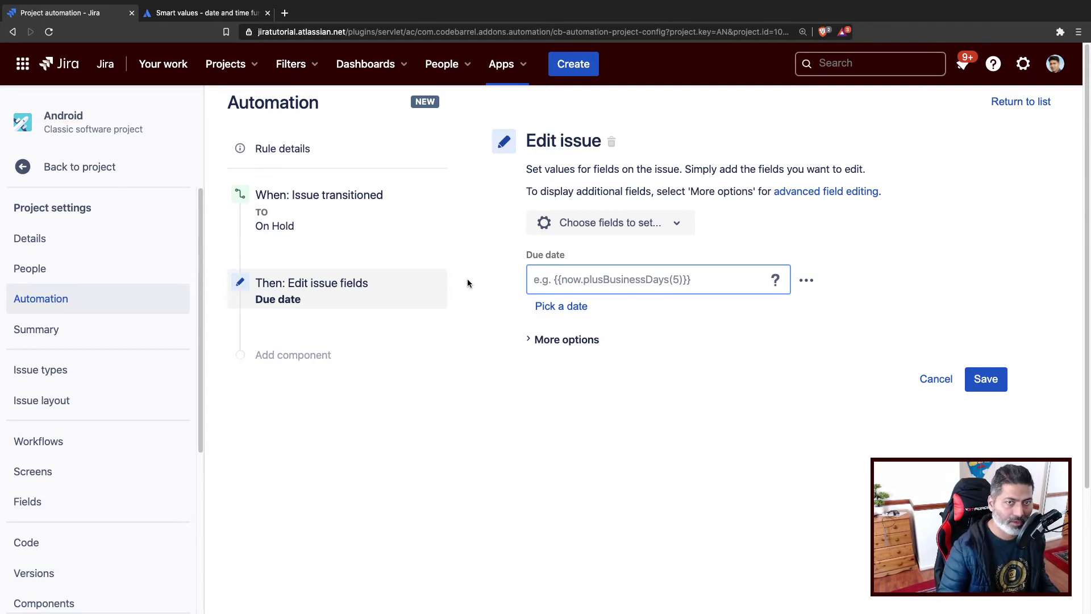
{"action": "key", "text": "super+v"}
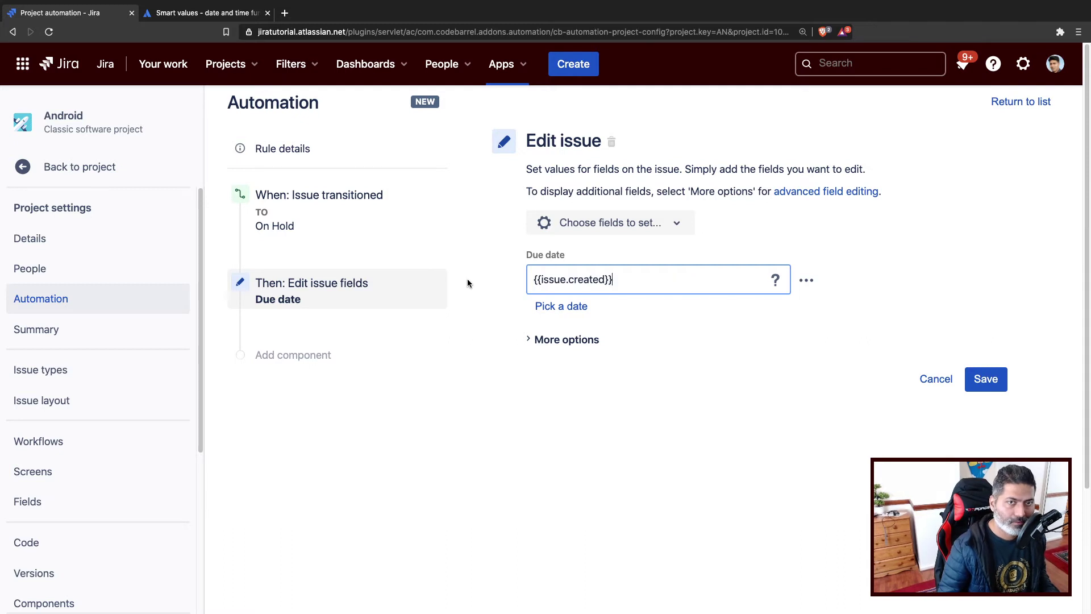
{"action": "type", "text": ".plus"}
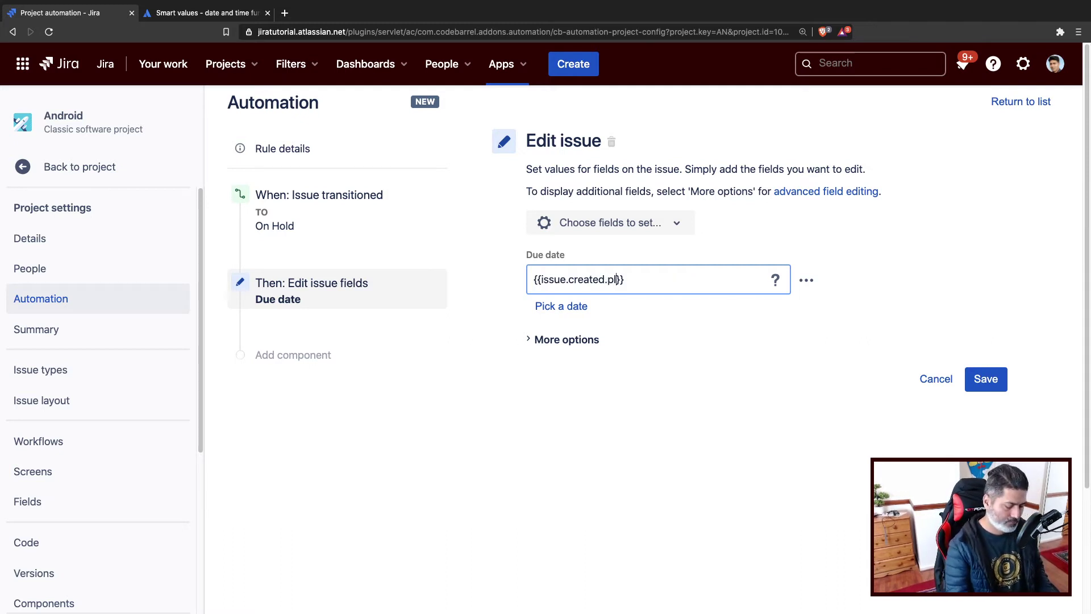
{"action": "type", "text": "B"}
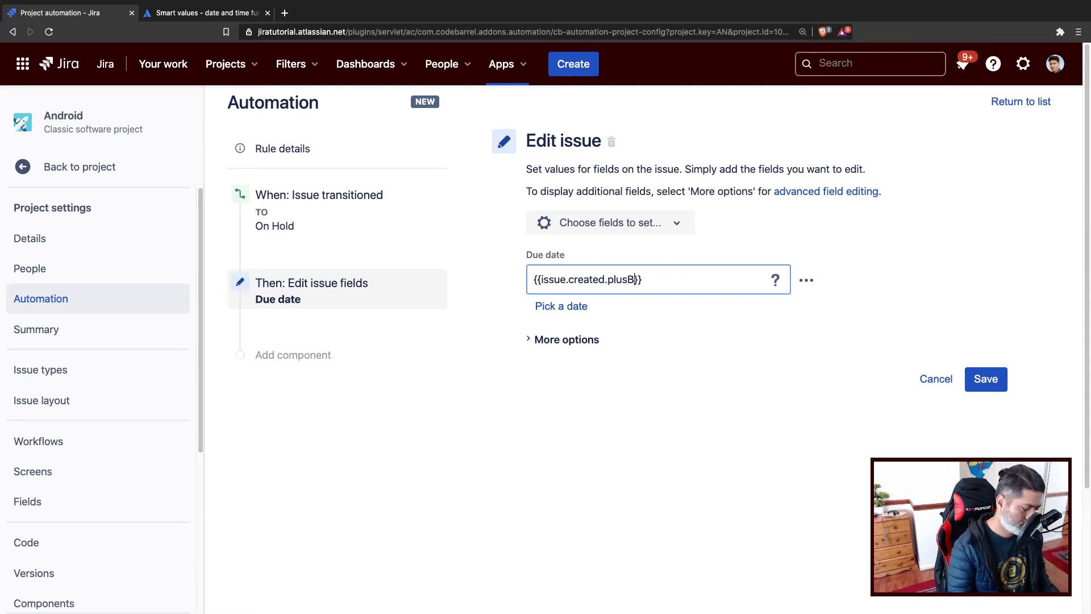
{"action": "type", "text": "usiness"}
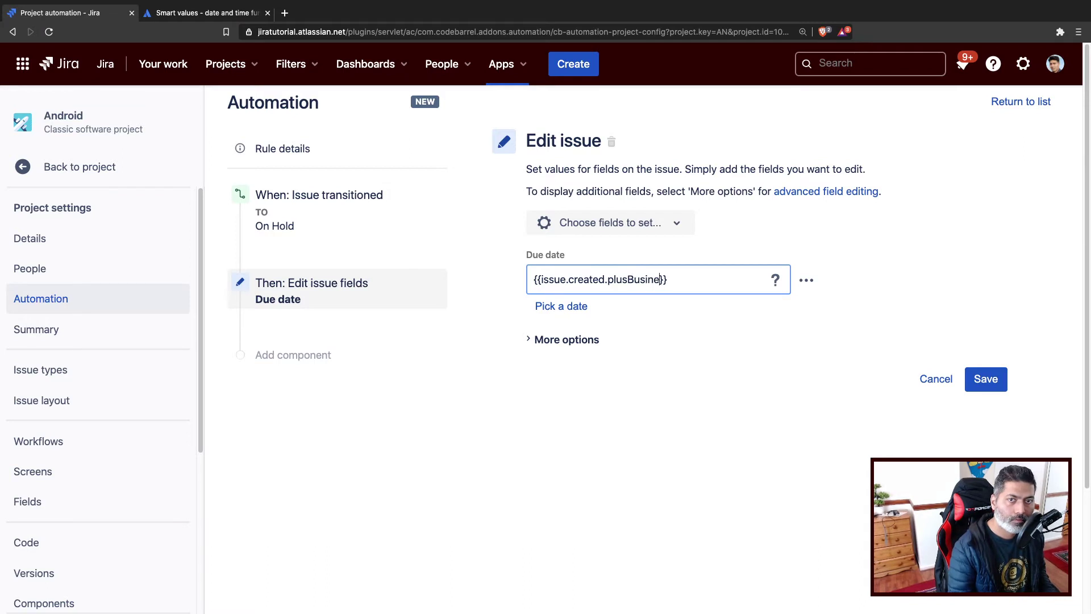
{"action": "type", "text": "Days(10"}
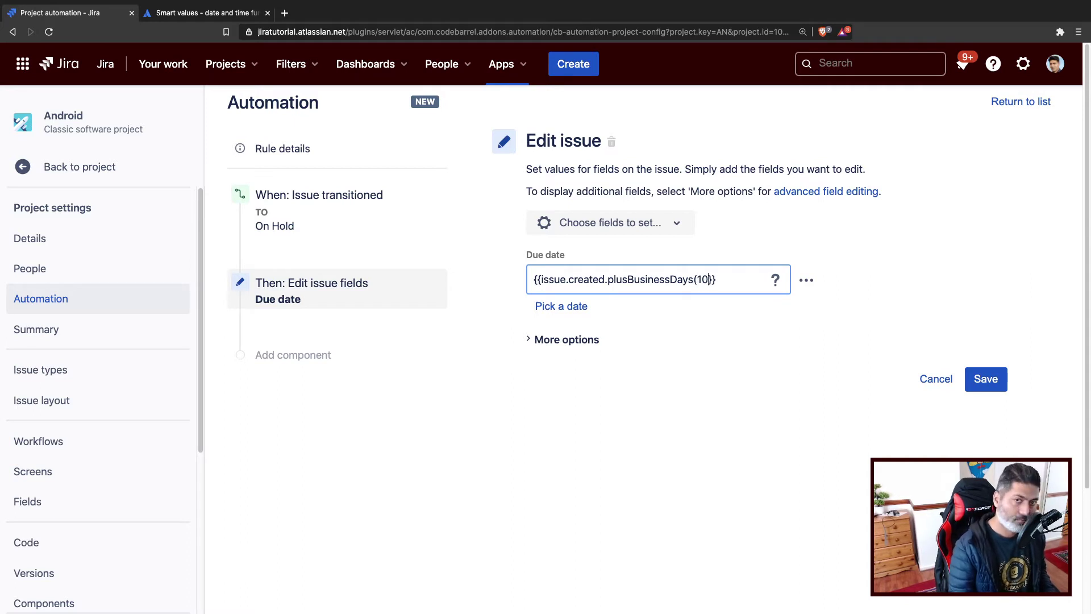
{"action": "key", "text": "Left"}
{"action": "key", "text": "Left"}
{"action": "key", "text": "Left"}
{"action": "key", "text": "BackSpace"}
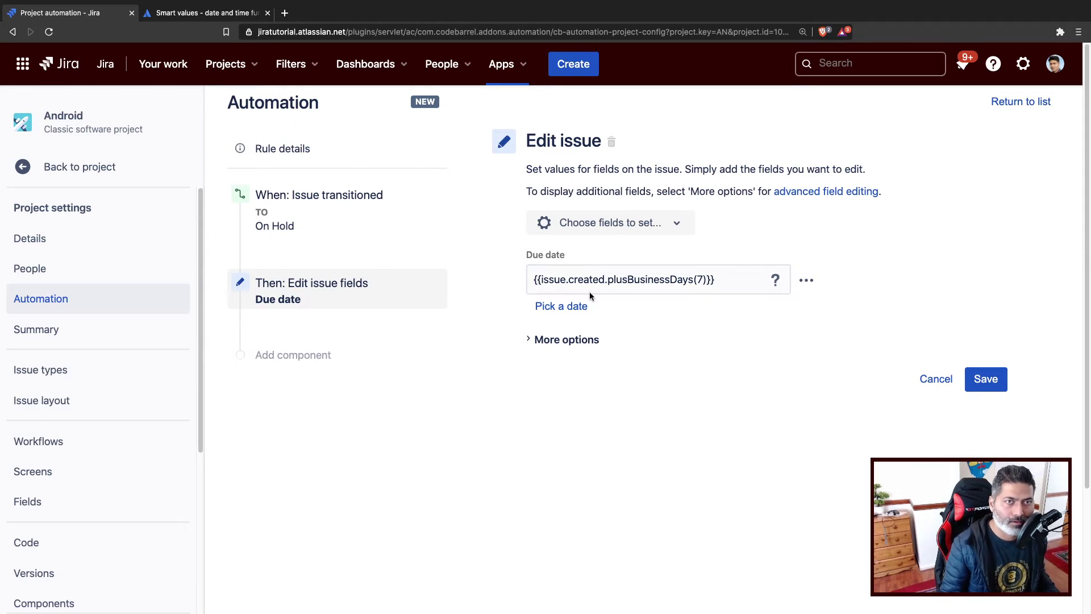
{"action": "double_click", "coordinate": [618, 279]}
{"action": "key", "text": "super+c"}
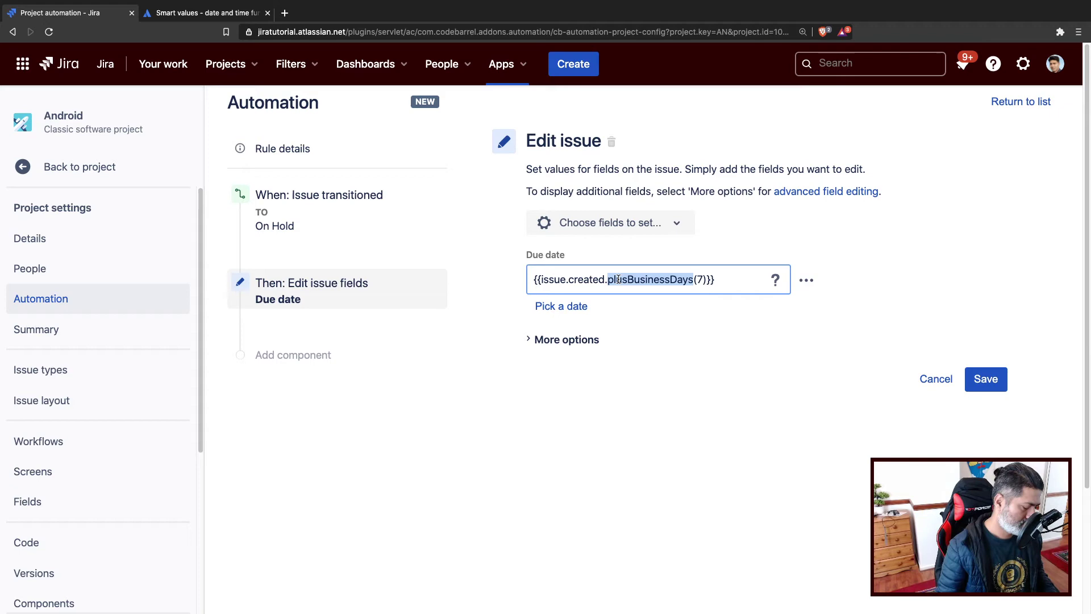
{"action": "key", "text": "ctrl+Tab"}
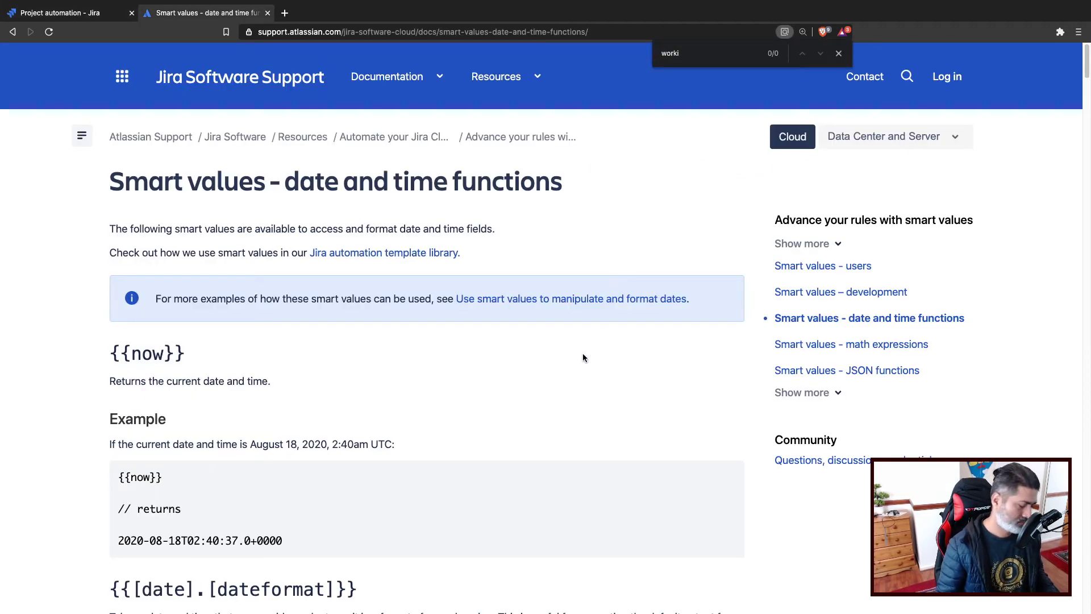
Step: Open the dates smart-values docs page and find the {{now.plusBusinessDays(6)}} example
{"action": "key", "text": "super+f"}
{"action": "key", "text": "super+v"}
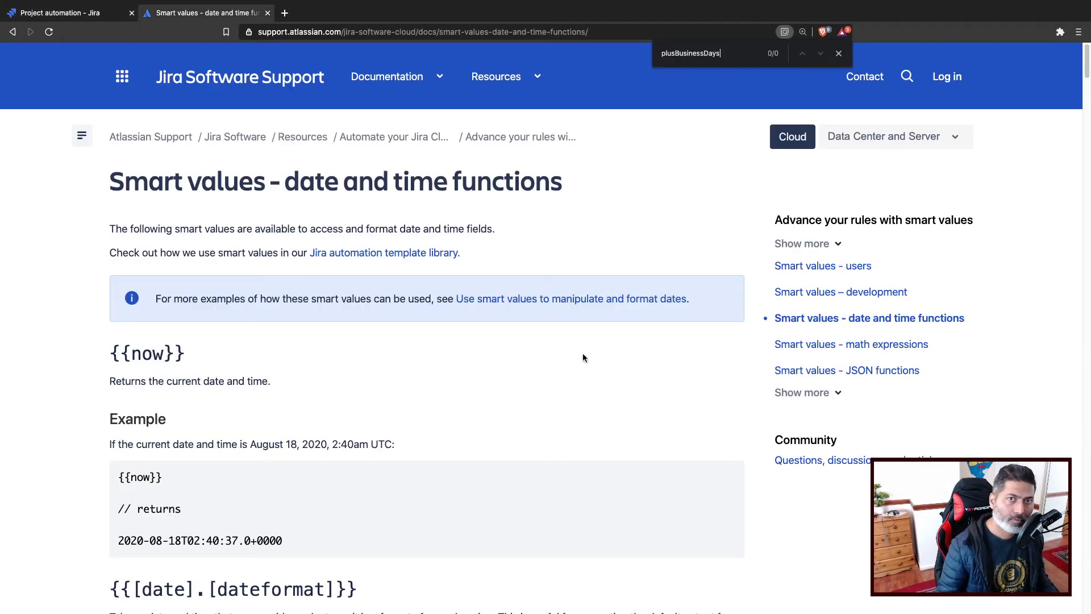
{"action": "left_click", "coordinate": [550, 300]}
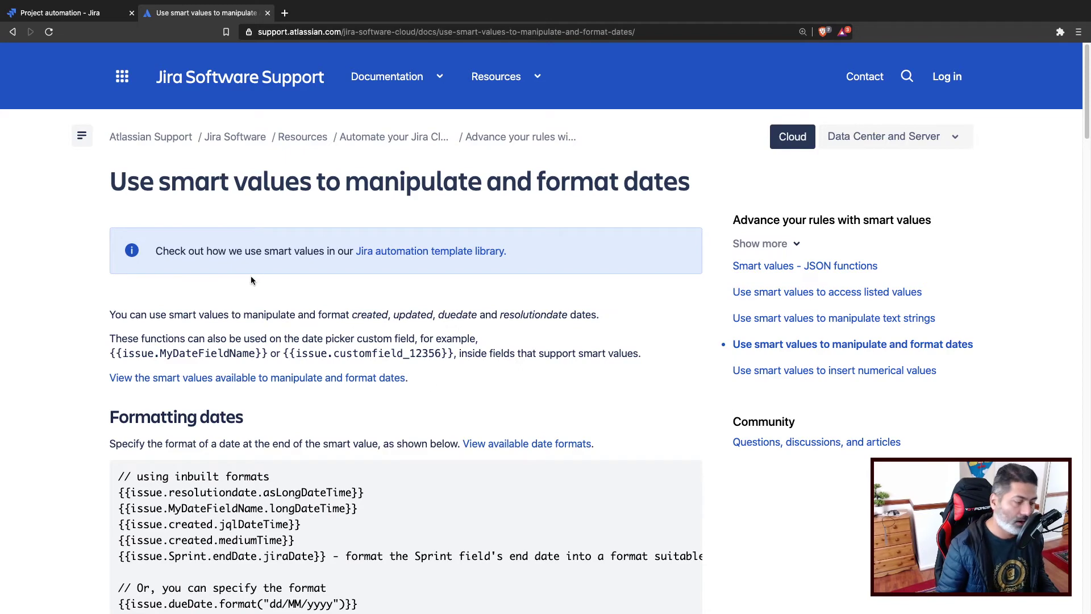
{"action": "key", "text": "super+f"}
{"action": "key", "text": "super+v"}
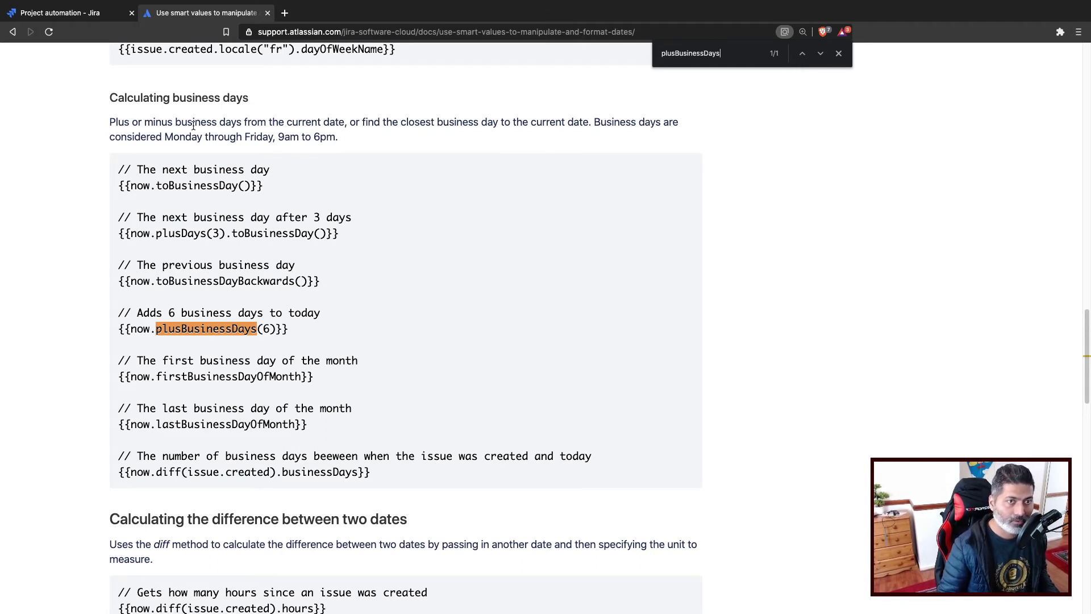
Step: Save the Due date action, name the rule 'Set due date automatically', and turn it on
{"action": "left_click", "coordinate": [61, 13]}
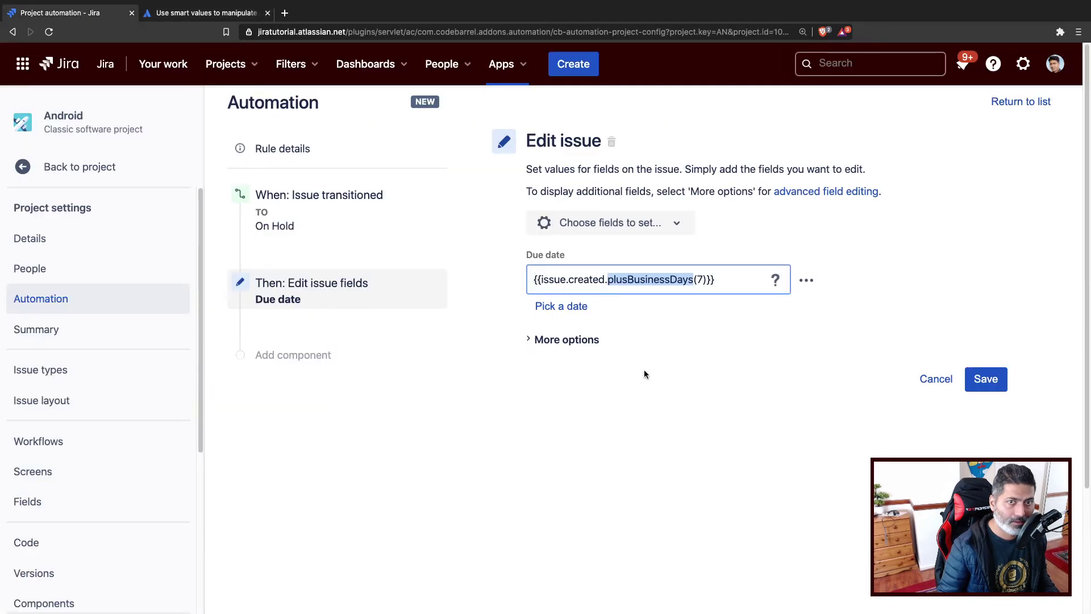
{"action": "left_click", "coordinate": [987, 380]}
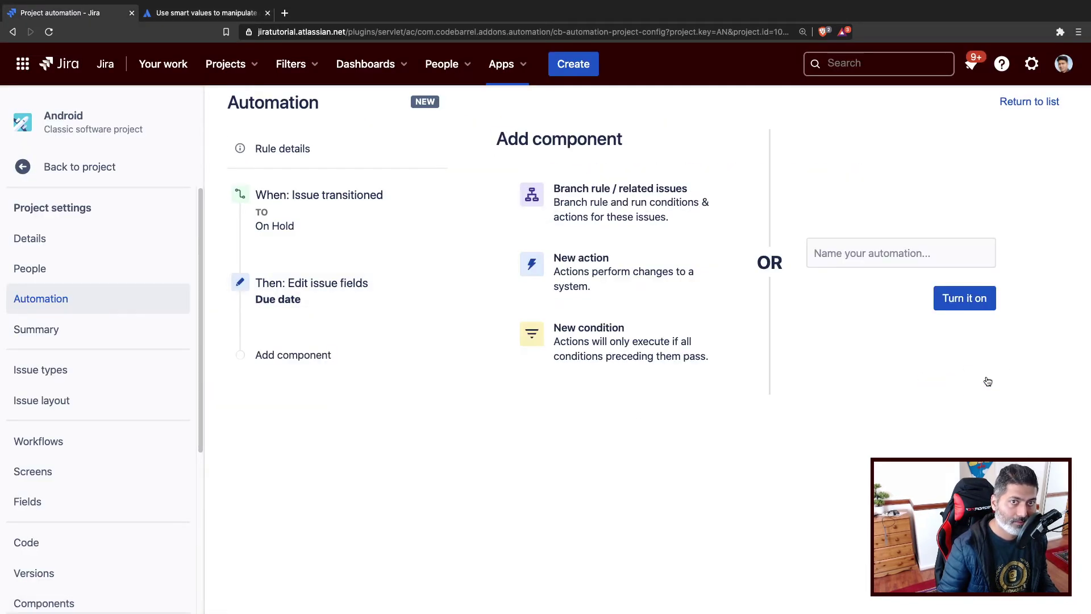
{"action": "left_click", "coordinate": [896, 252]}
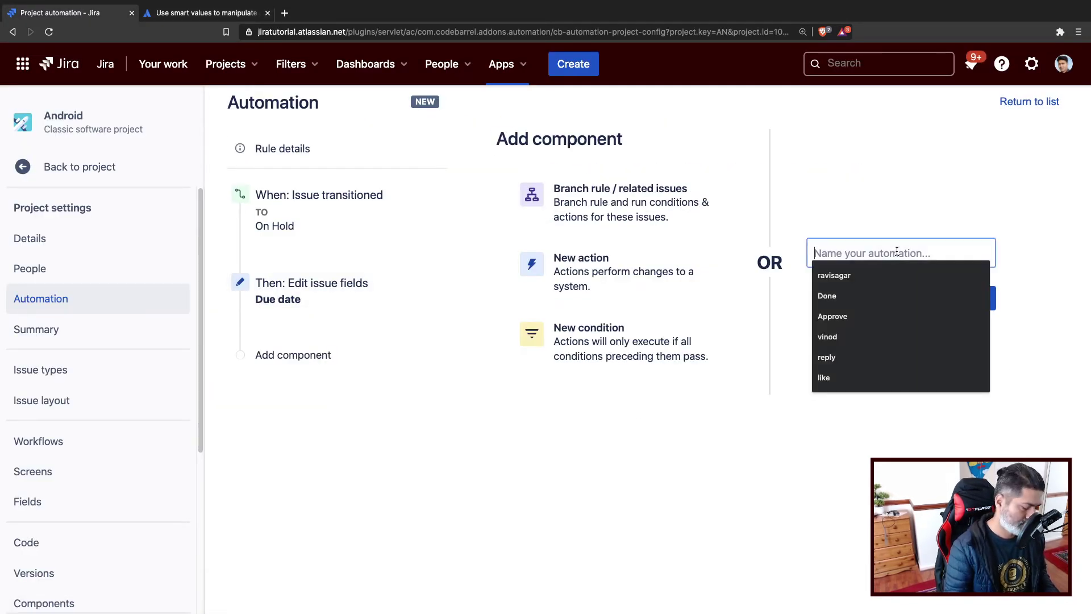
{"action": "type", "text": "Add days"}
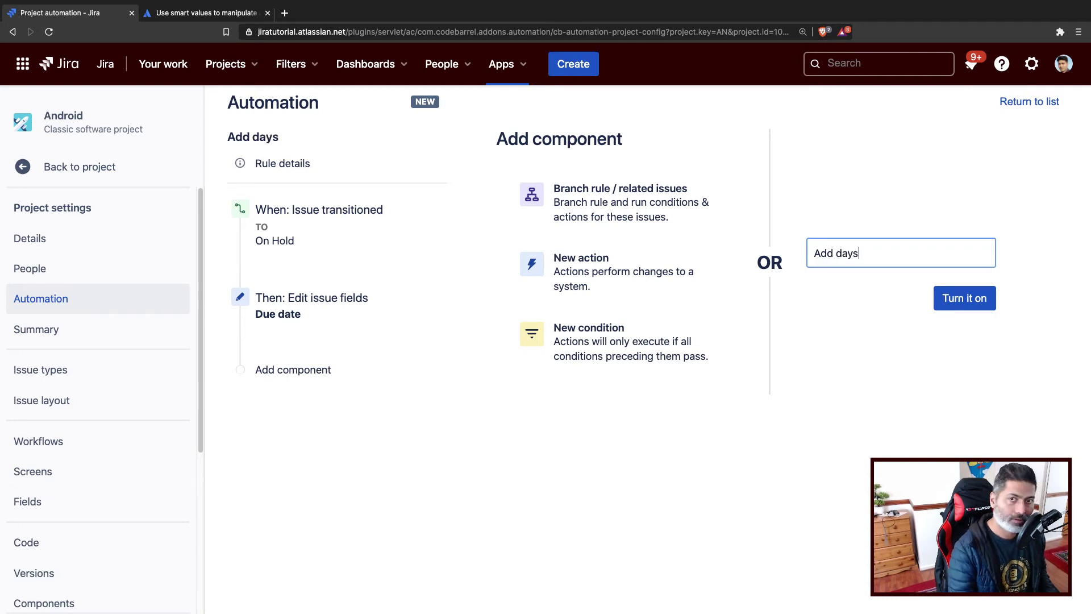
{"action": "key", "text": "BackSpace"}
{"action": "key", "text": "BackSpace"}
{"action": "key", "text": "BackSpace"}
{"action": "key", "text": "BackSpace"}
{"action": "key", "text": "super+a"}
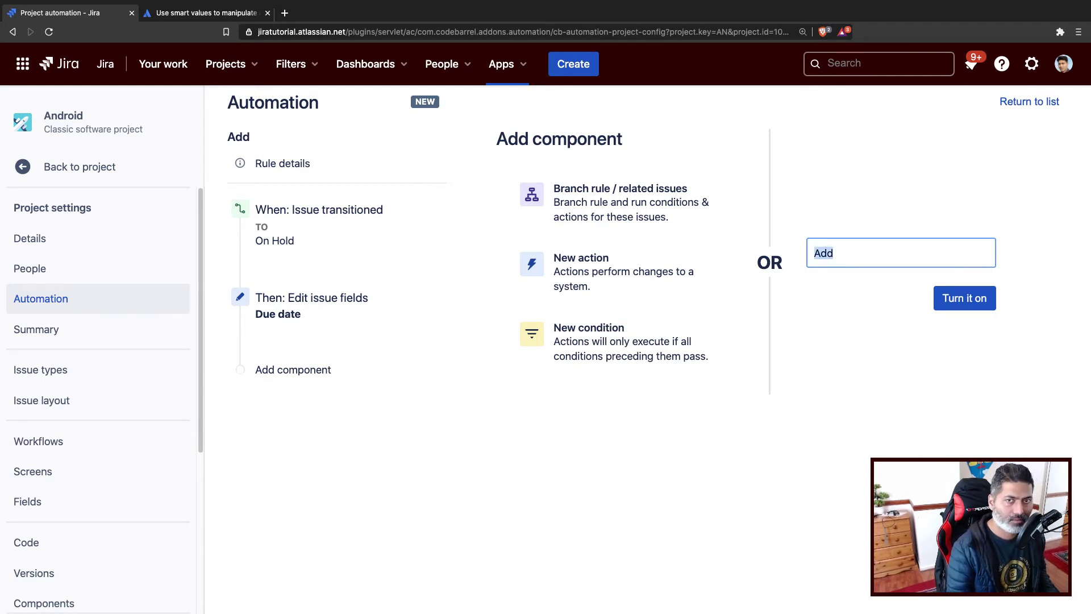
{"action": "type", "text": "Set due dare"}
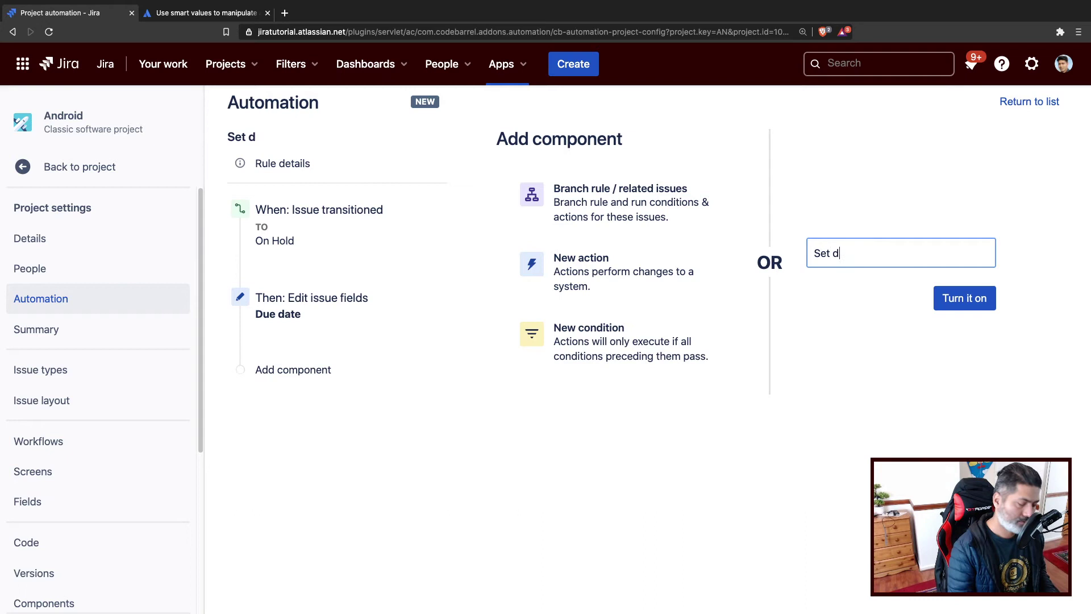
{"action": "key", "text": "BackSpace"}
{"action": "key", "text": "BackSpace"}
{"action": "type", "text": "te "}
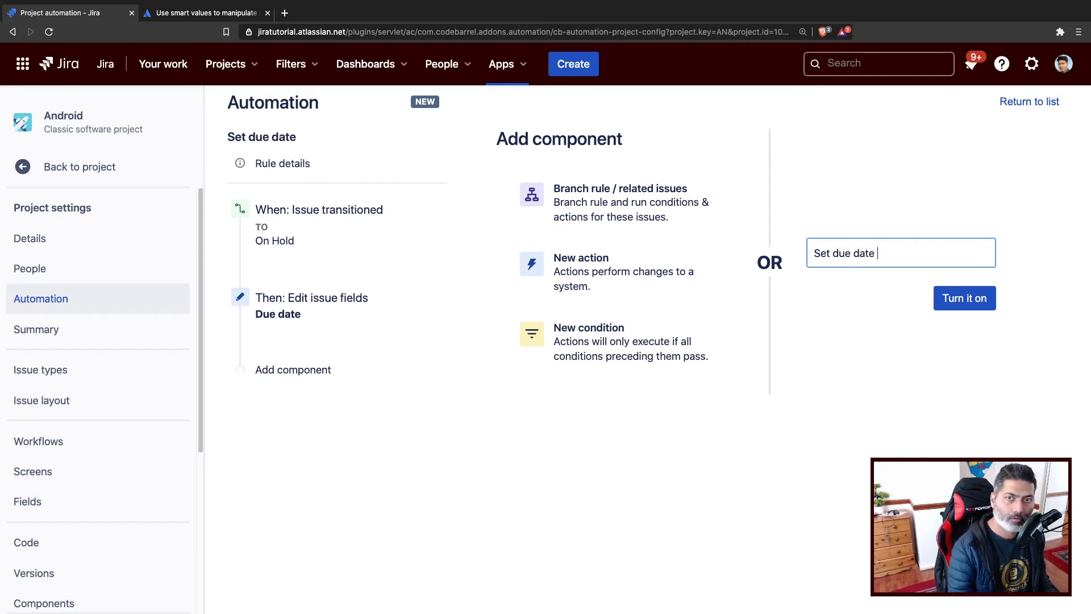
{"action": "type", "text": "automatio"}
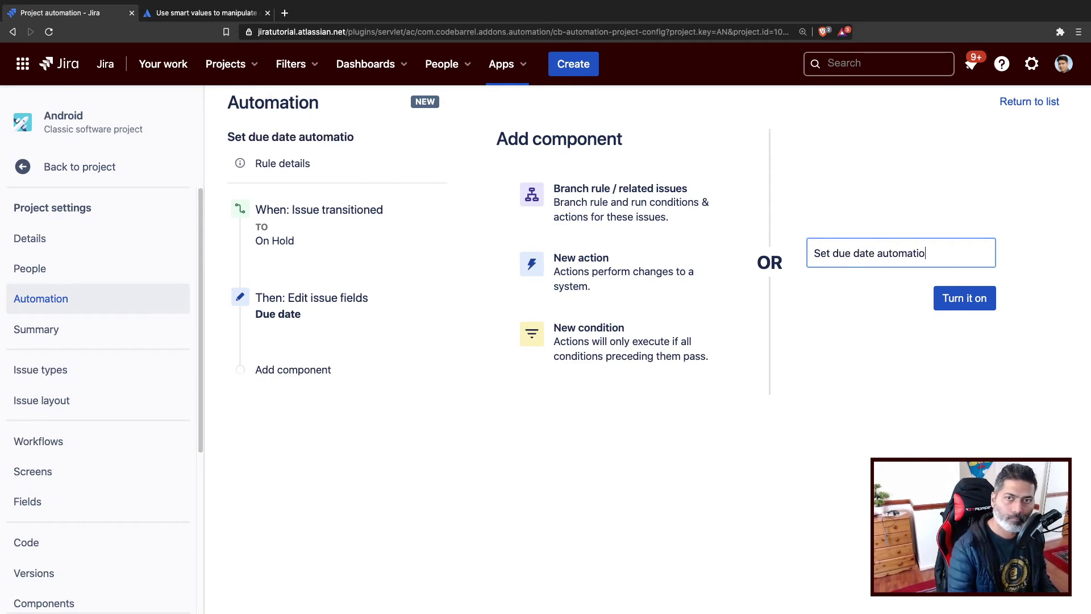
{"action": "key", "text": "BackSpace"}
{"action": "type", "text": "cally"}
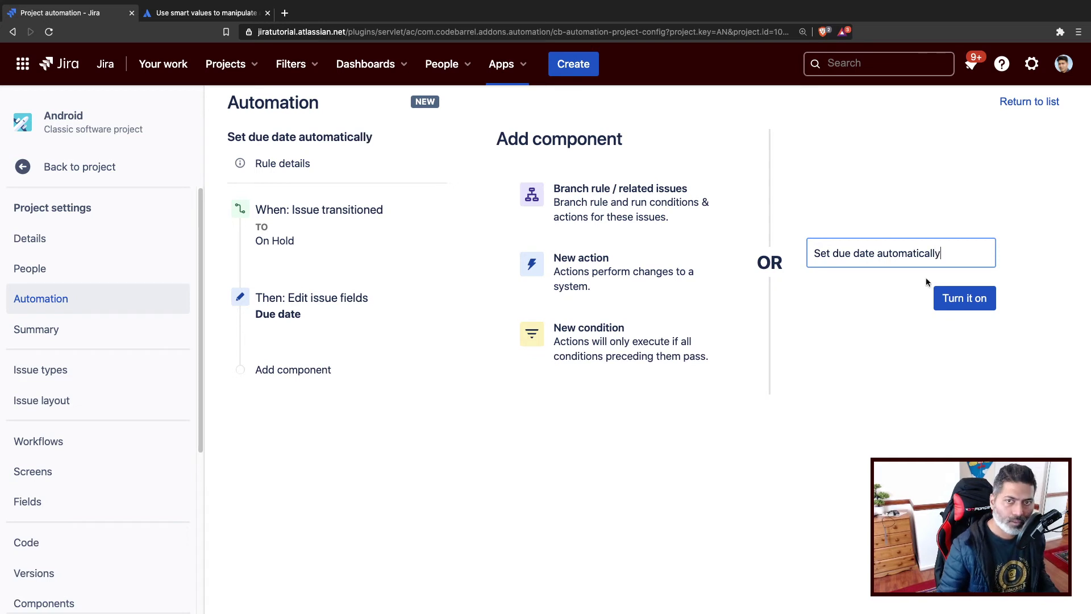
{"action": "left_click", "coordinate": [993, 300]}
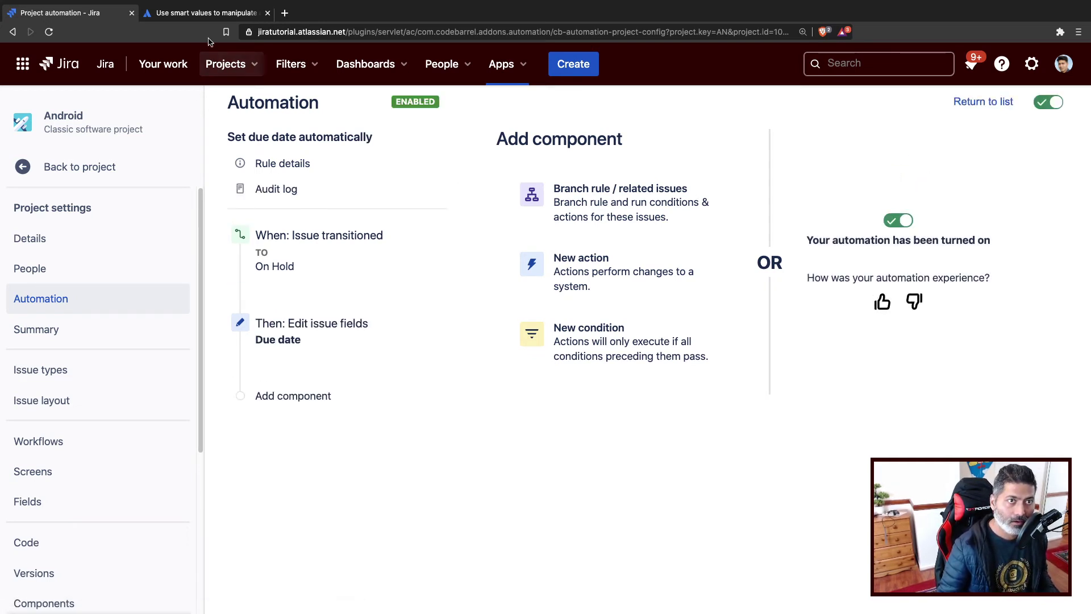
Step: Create a bug summarised 'Something is not working fix it soon' and open AN-32
{"action": "left_click", "coordinate": [573, 64]}
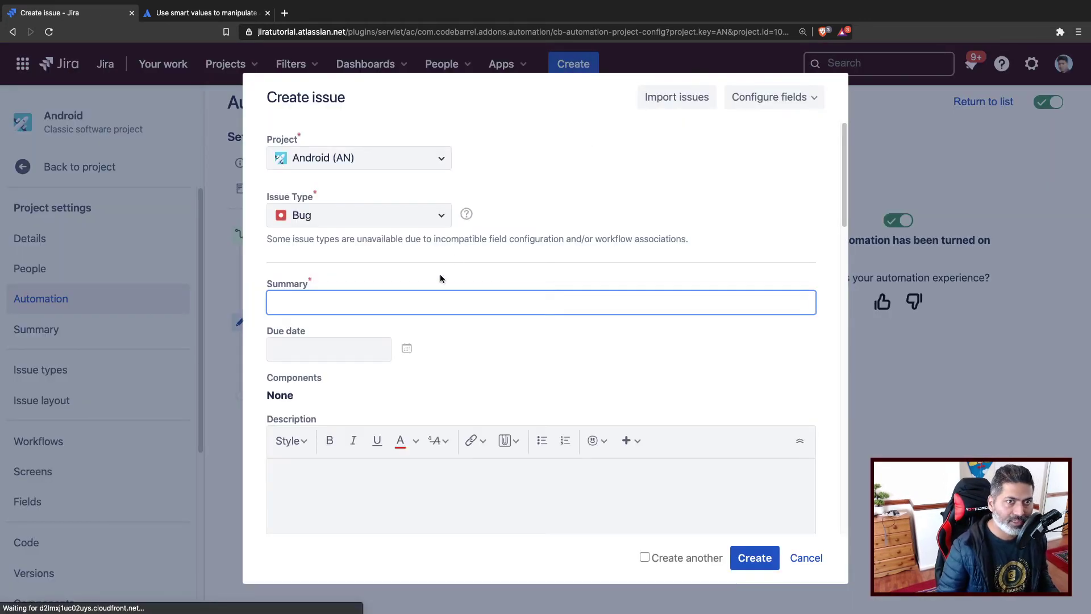
{"action": "type", "text": "ssdf"}
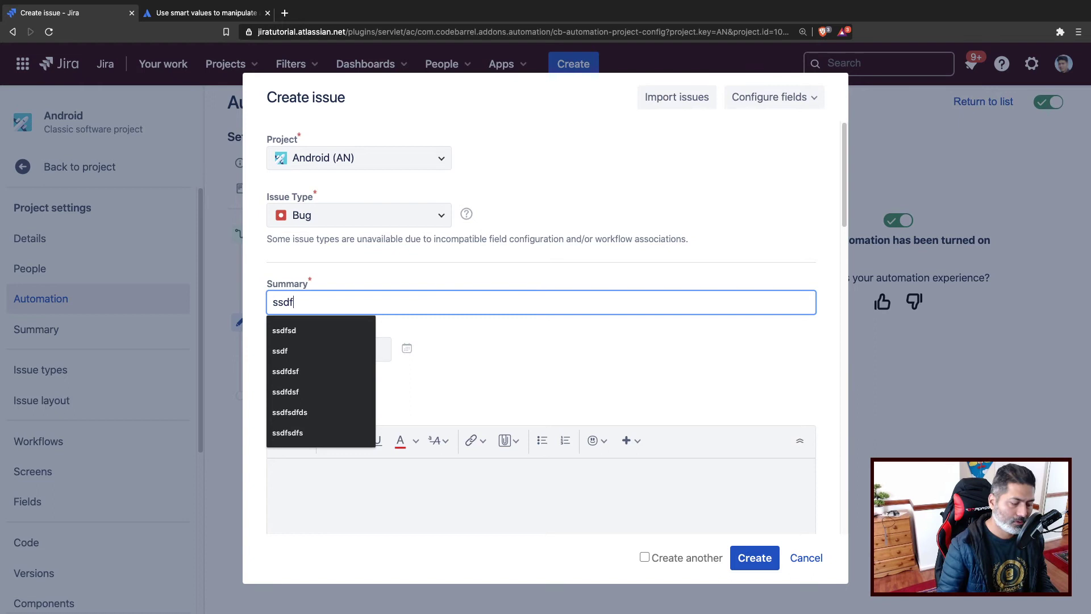
{"action": "key", "text": "ctrl+a"}
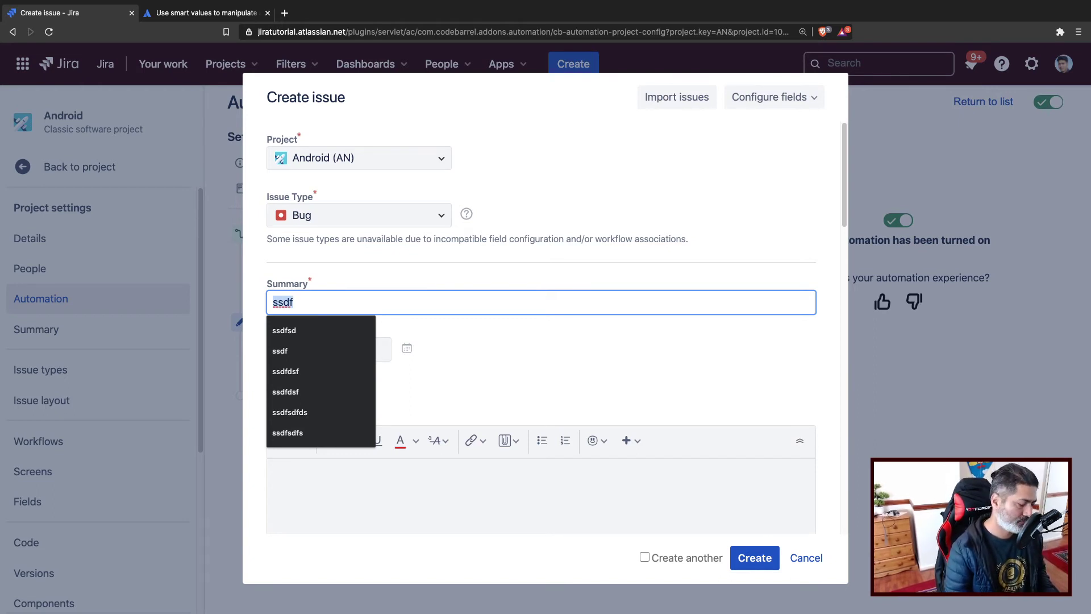
{"action": "type", "text": "Something"}
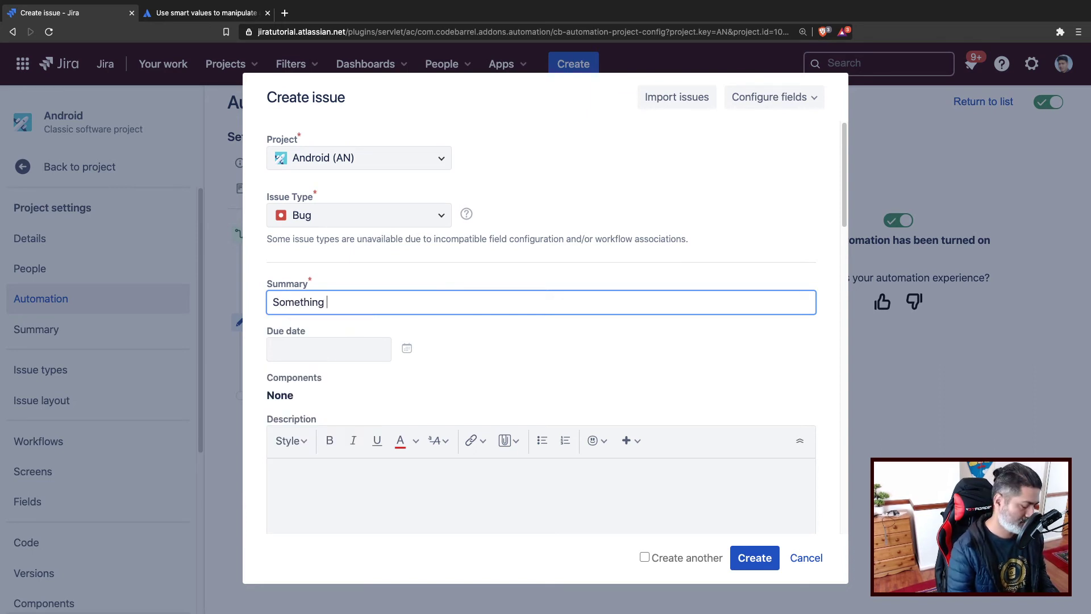
{"action": "type", "text": " is not work"}
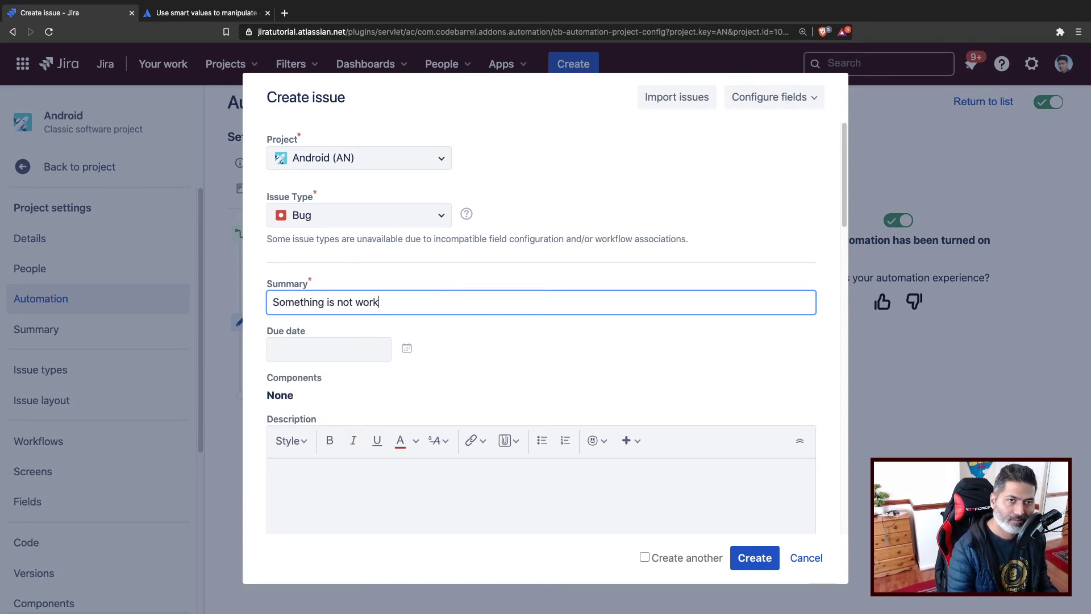
{"action": "type", "text": "ing fix is"}
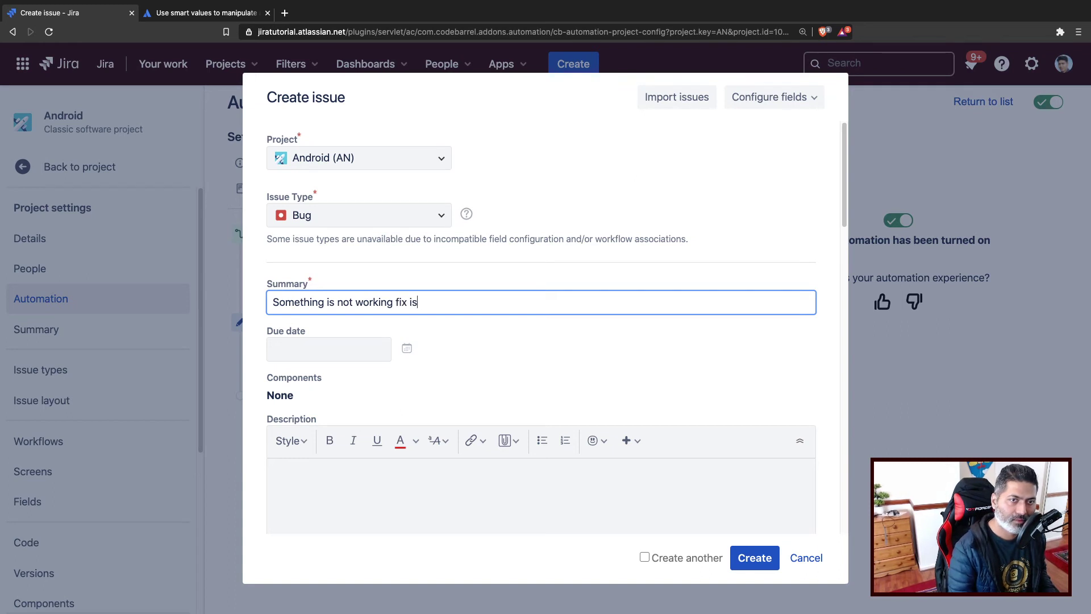
{"action": "key", "text": "BackSpace"}
{"action": "key", "text": "BackSpace"}
{"action": "type", "text": "t "}
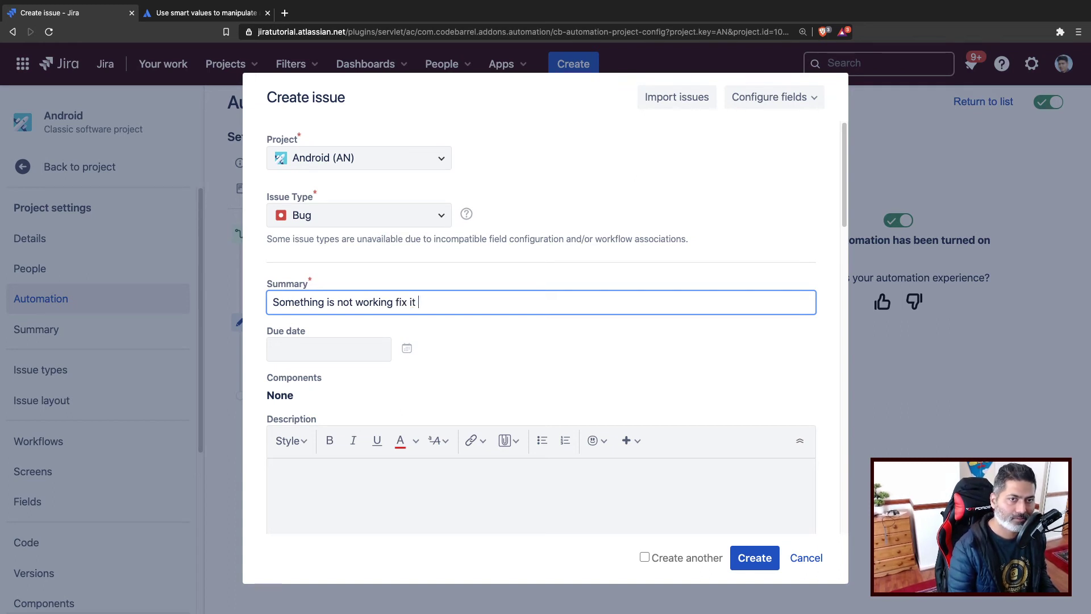
{"action": "type", "text": "soon"}
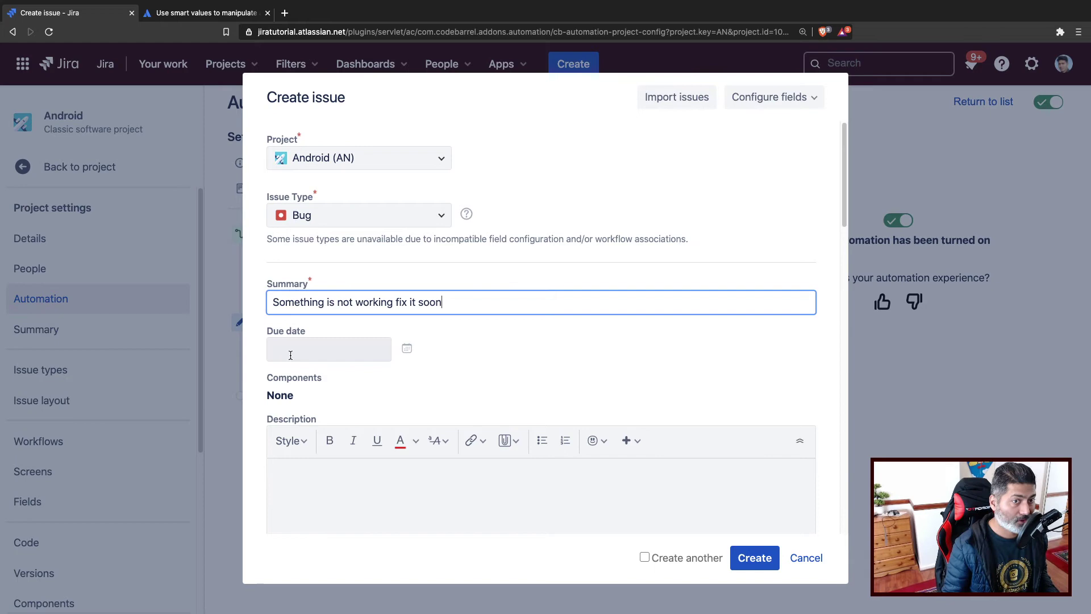
{"action": "left_click", "coordinate": [755, 559]}
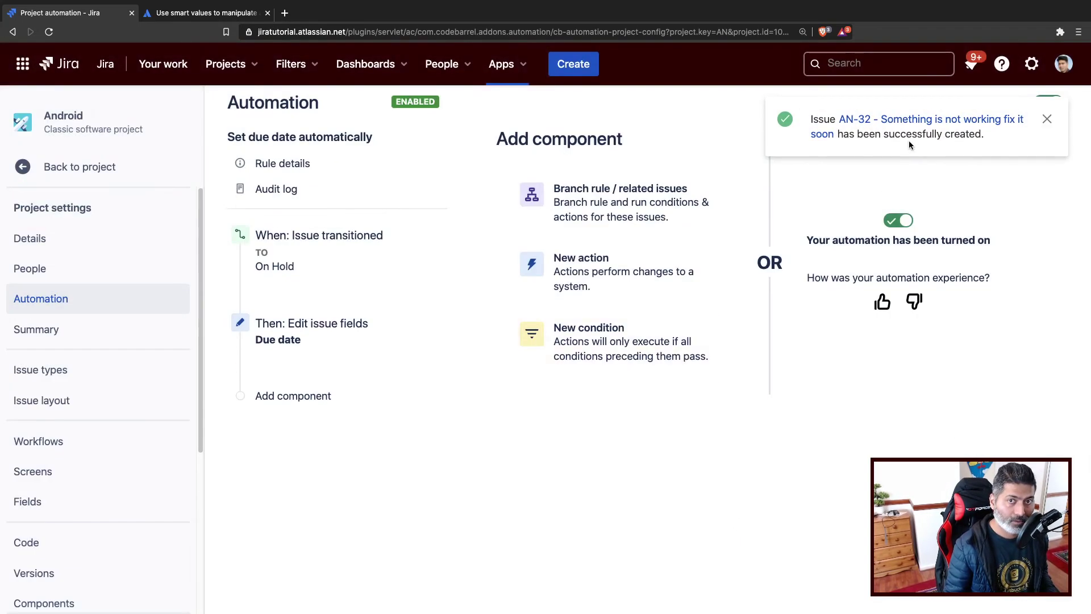
{"action": "left_click", "coordinate": [909, 121]}
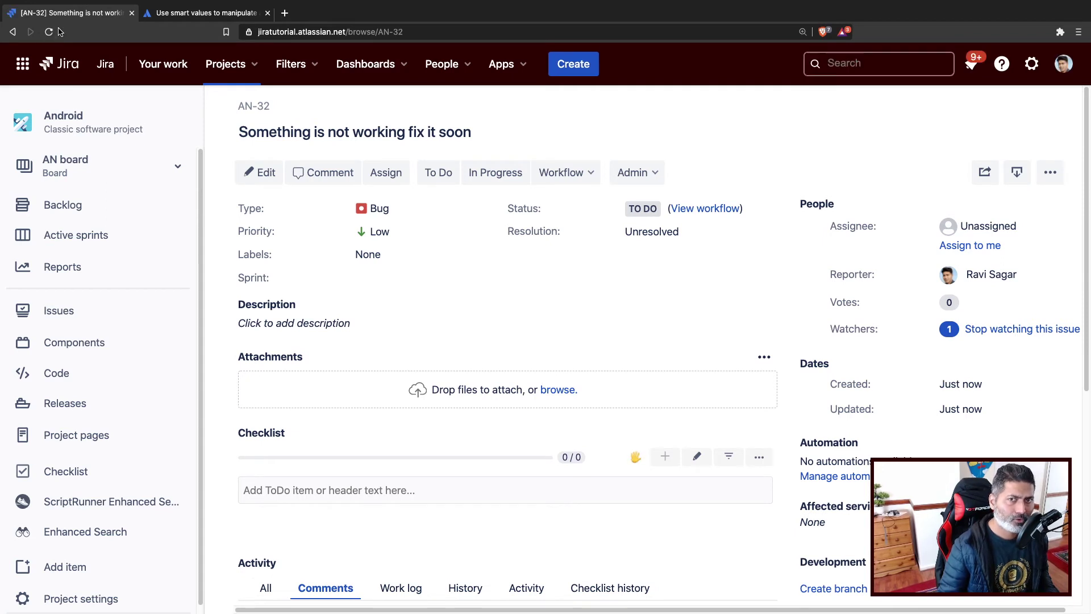
Step: Reload the AN-32 page, then return to the smart-values dates documentation
{"action": "left_click", "coordinate": [49, 32]}
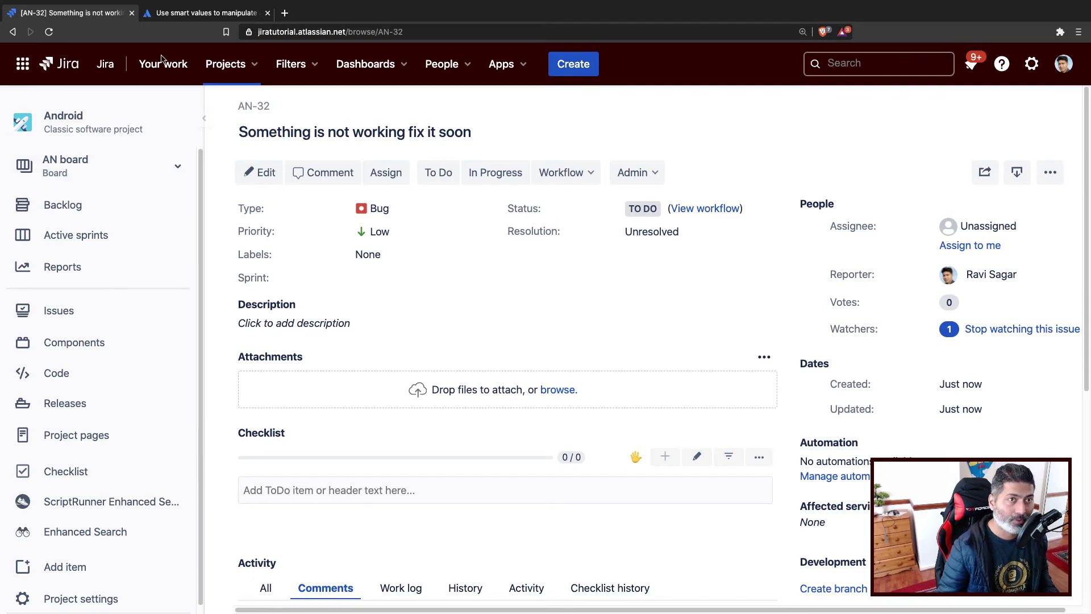
{"action": "left_click", "coordinate": [190, 14]}
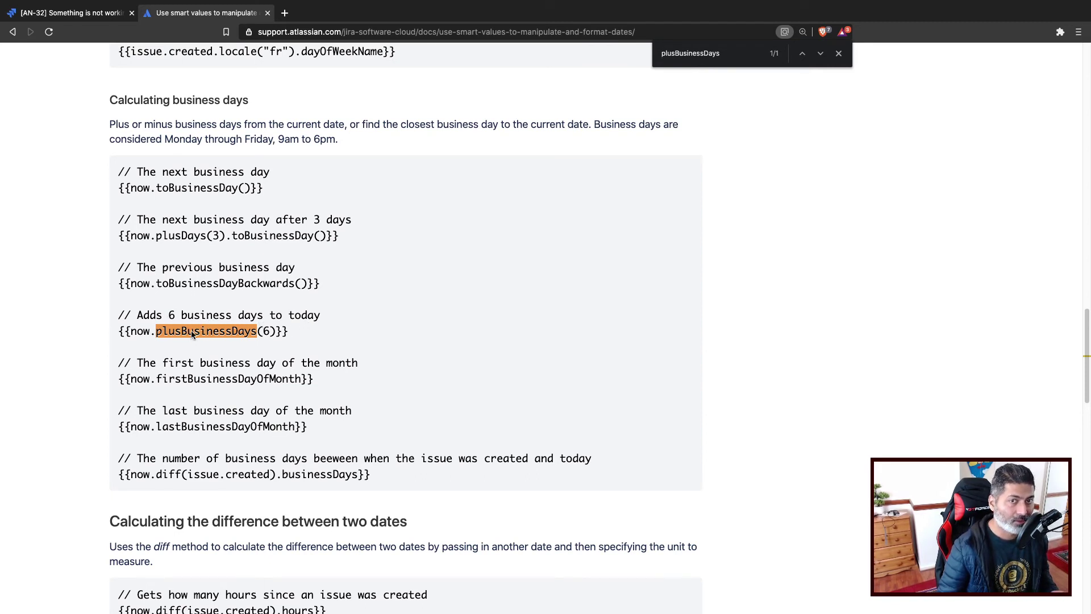
Step: Review the {{now.plusBusinessDays(6)}} example, which adds 6 business days to today
{"action": "double_click", "coordinate": [138, 331]}
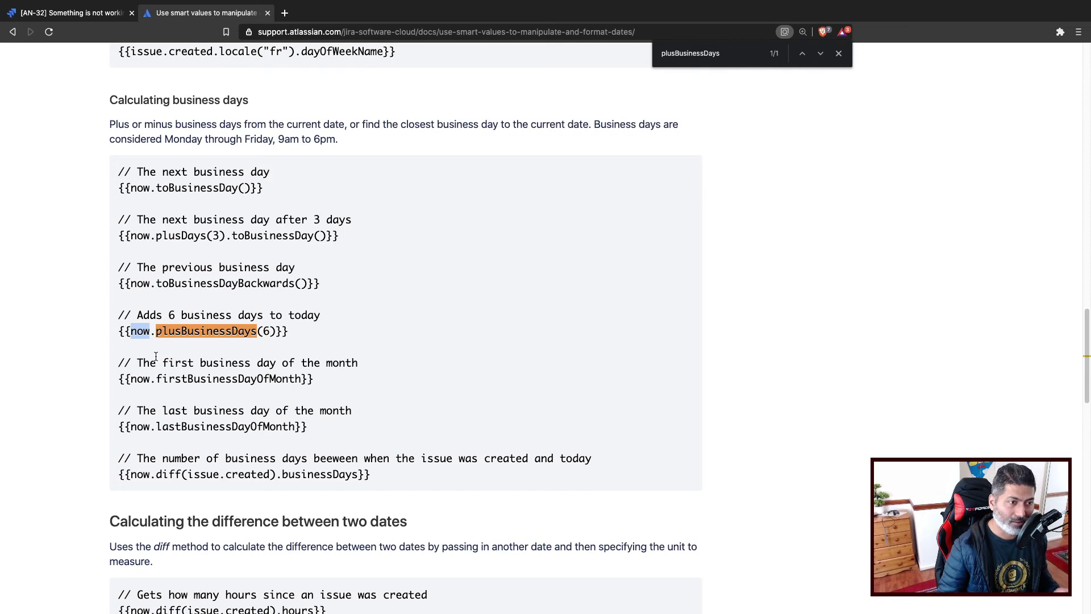
{"action": "left_click", "coordinate": [151, 340]}
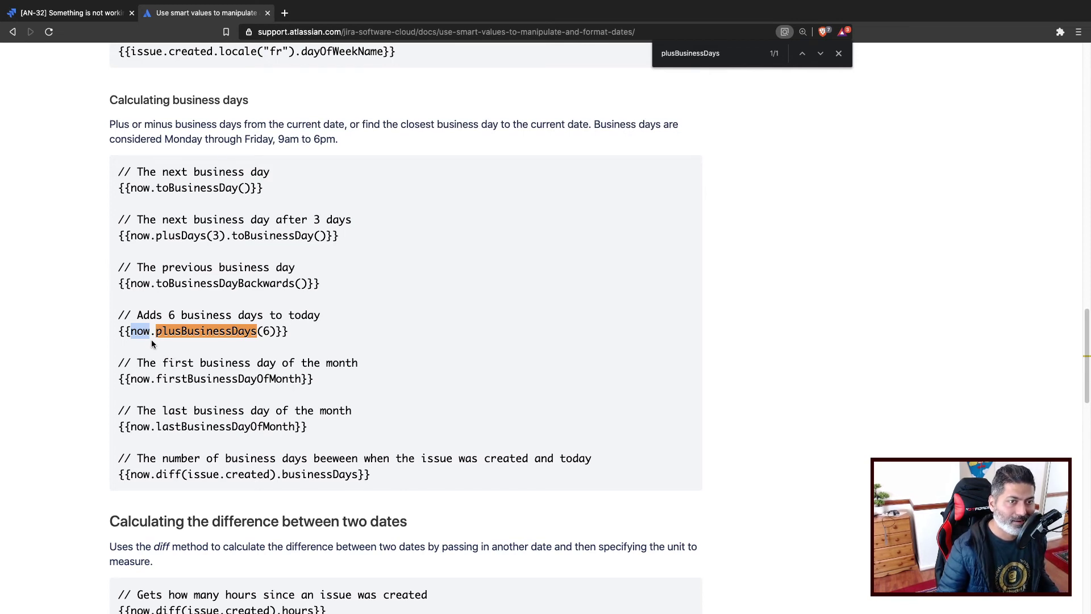
Step: Open the 'Set due date automatically' rule's audit log, then show recently viewed issues
{"action": "key", "text": "ctrl+shift+Tab"}
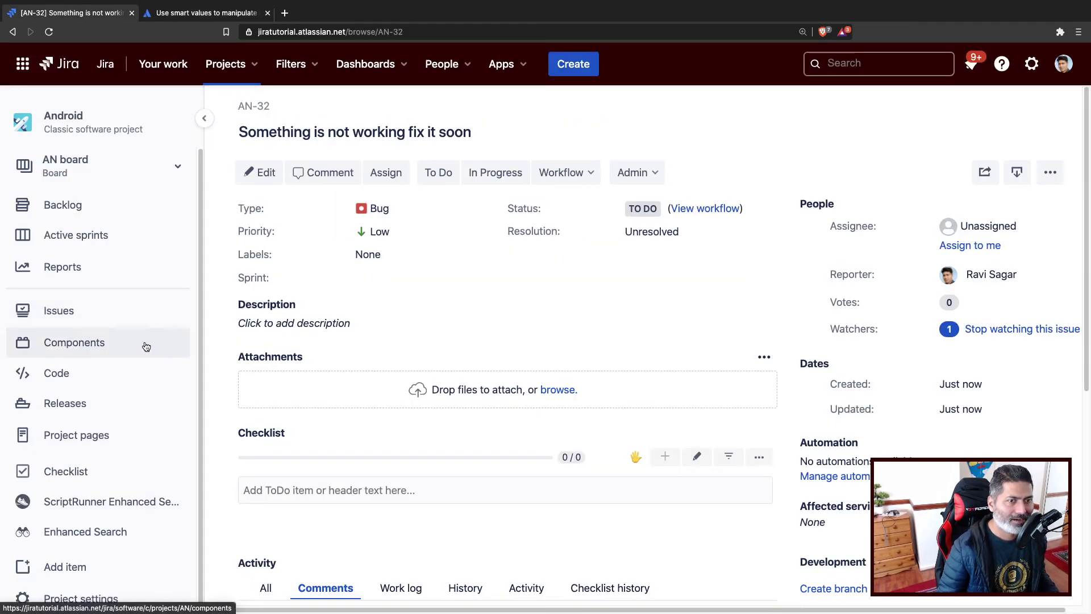
{"action": "left_click", "coordinate": [94, 598]}
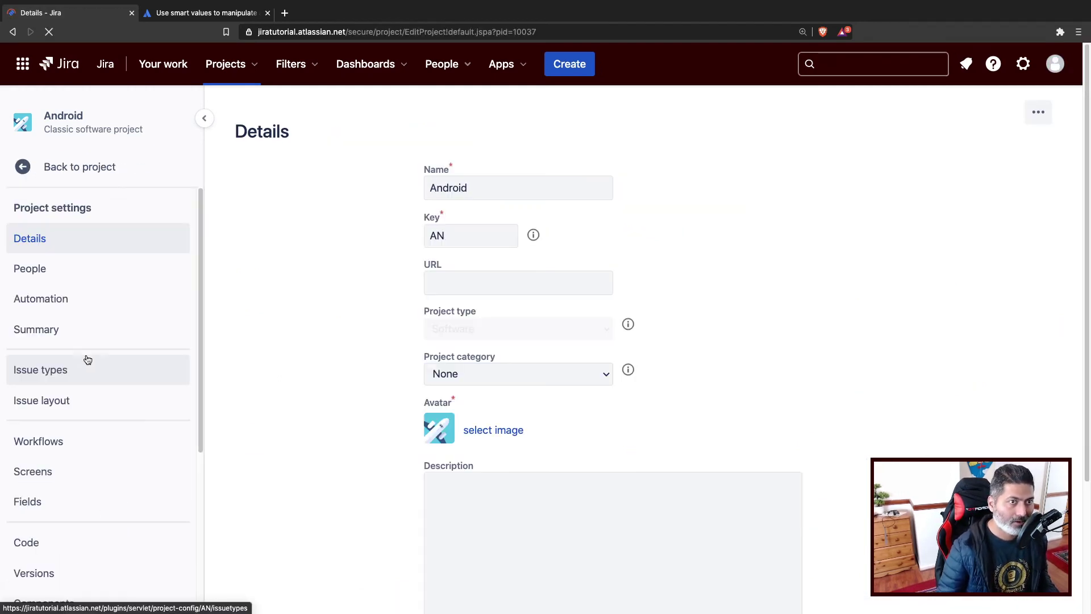
{"action": "left_click", "coordinate": [60, 301]}
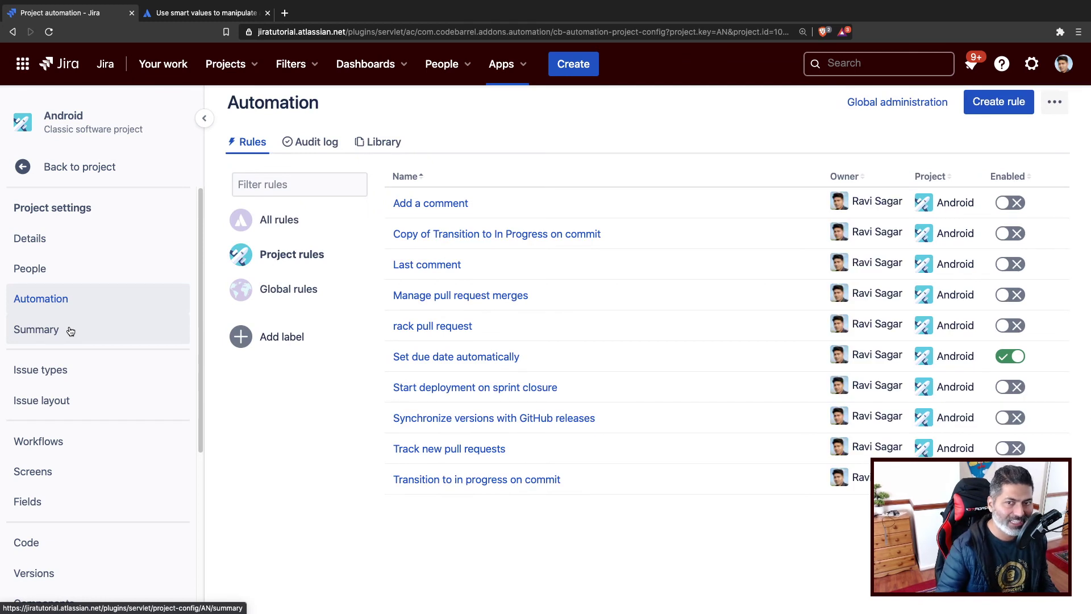
{"action": "left_click", "coordinate": [442, 356]}
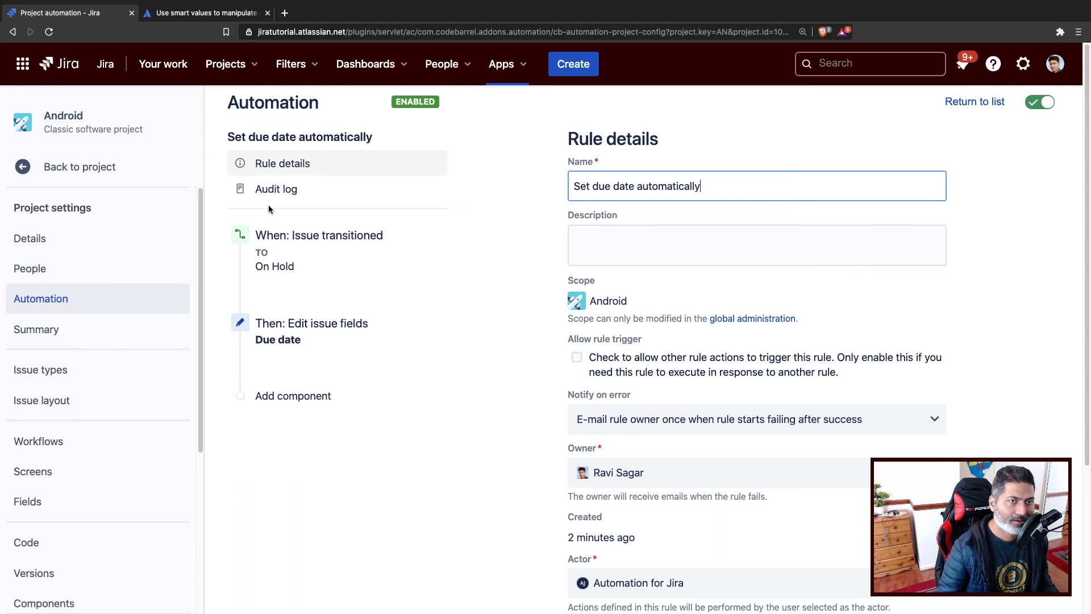
{"action": "left_click", "coordinate": [276, 190]}
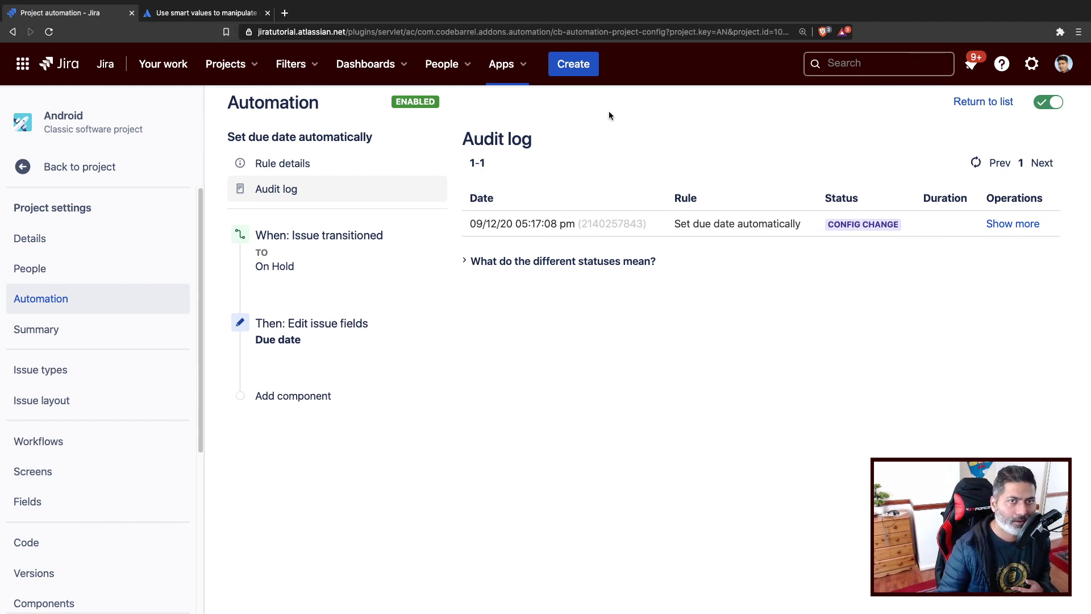
{"action": "left_click", "coordinate": [857, 63]}
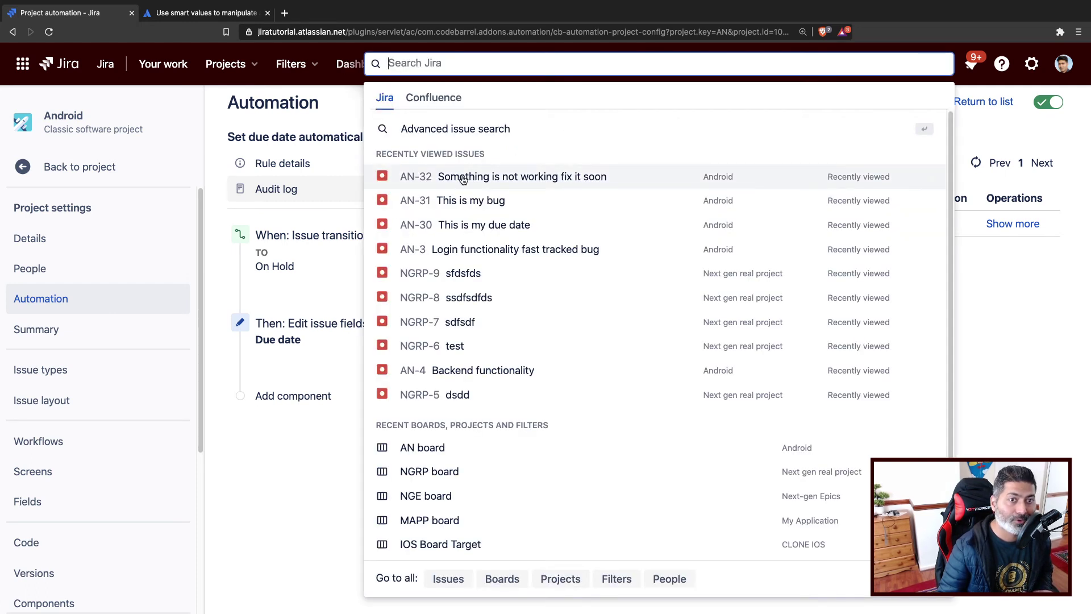
Step: Open AN-32, transition it from To Do to On Hold, and reload the page
{"action": "left_click", "coordinate": [423, 177]}
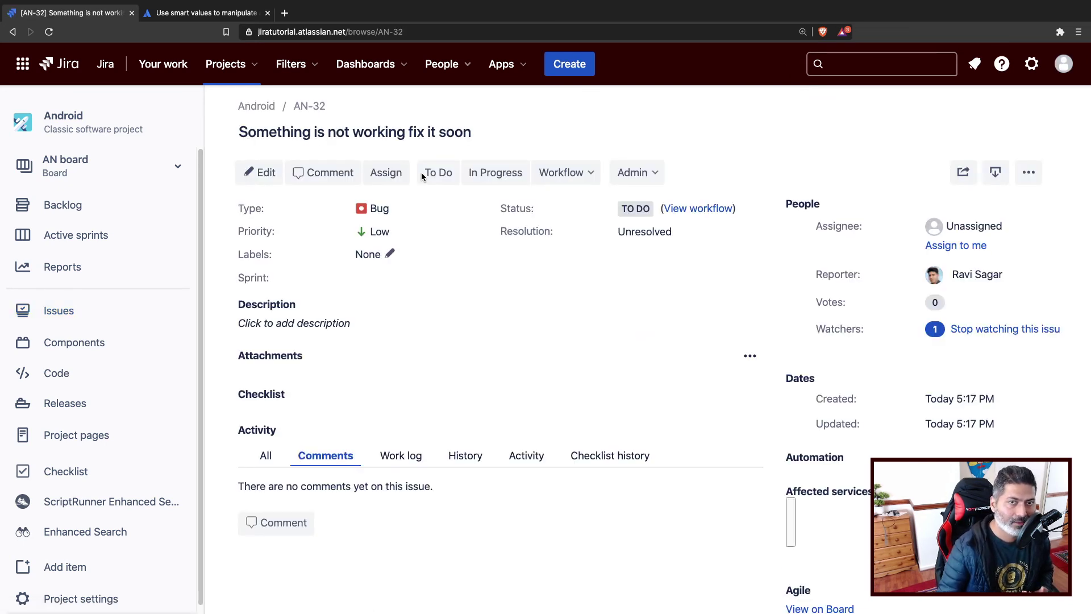
{"action": "left_click", "coordinate": [590, 174]}
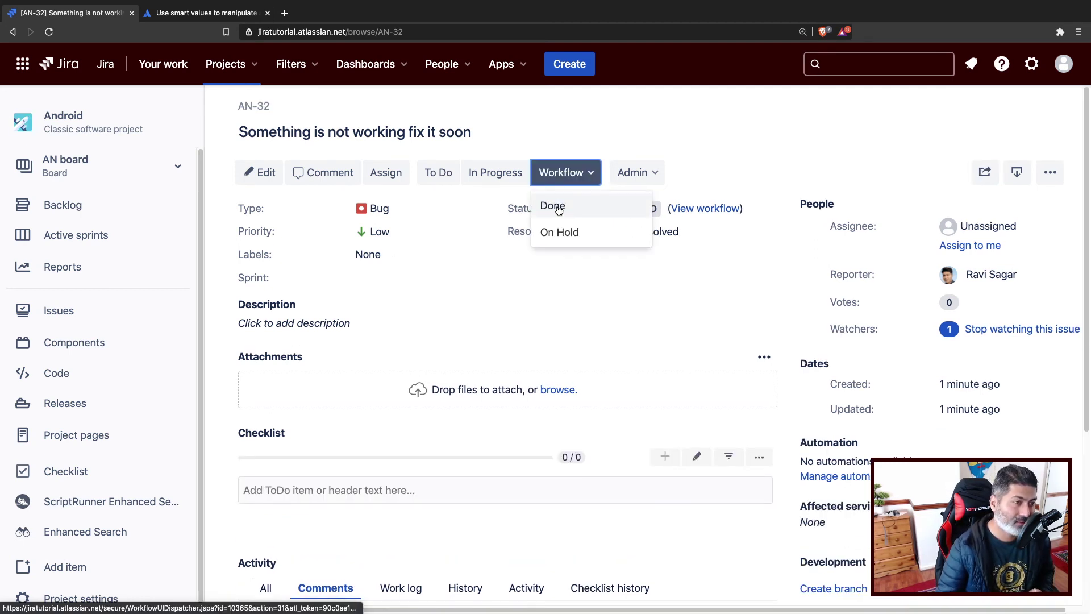
{"action": "left_click", "coordinate": [558, 232]}
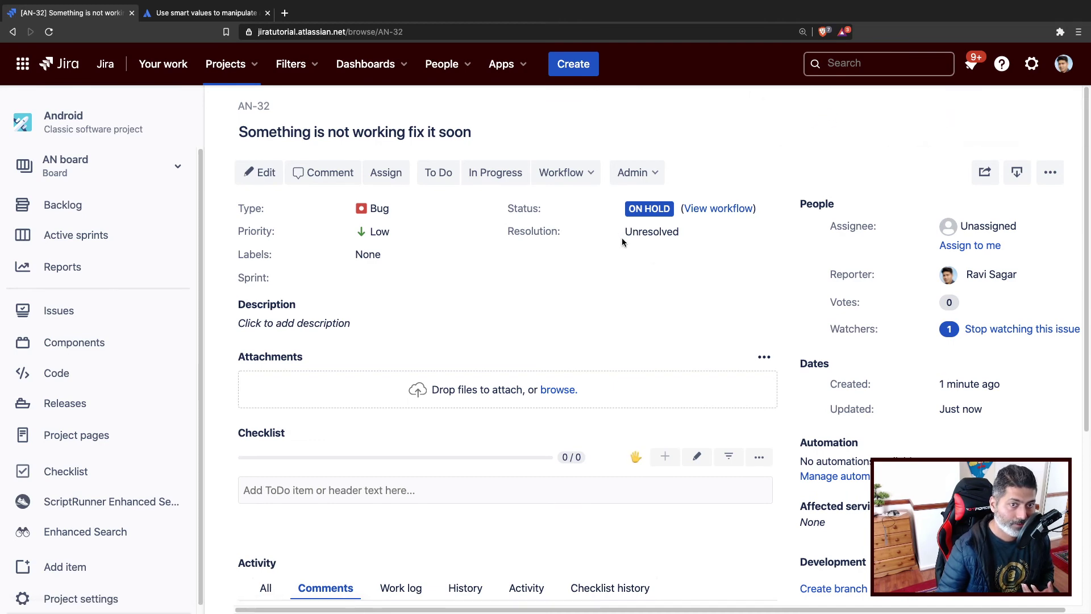
{"action": "scroll", "coordinate": [646, 267], "scroll_direction": "down", "scroll_amount": 1}
{"action": "scroll", "coordinate": [647, 268], "scroll_direction": "down", "scroll_amount": 5}
{"action": "scroll", "coordinate": [646, 264], "scroll_direction": "up", "scroll_amount": 6}
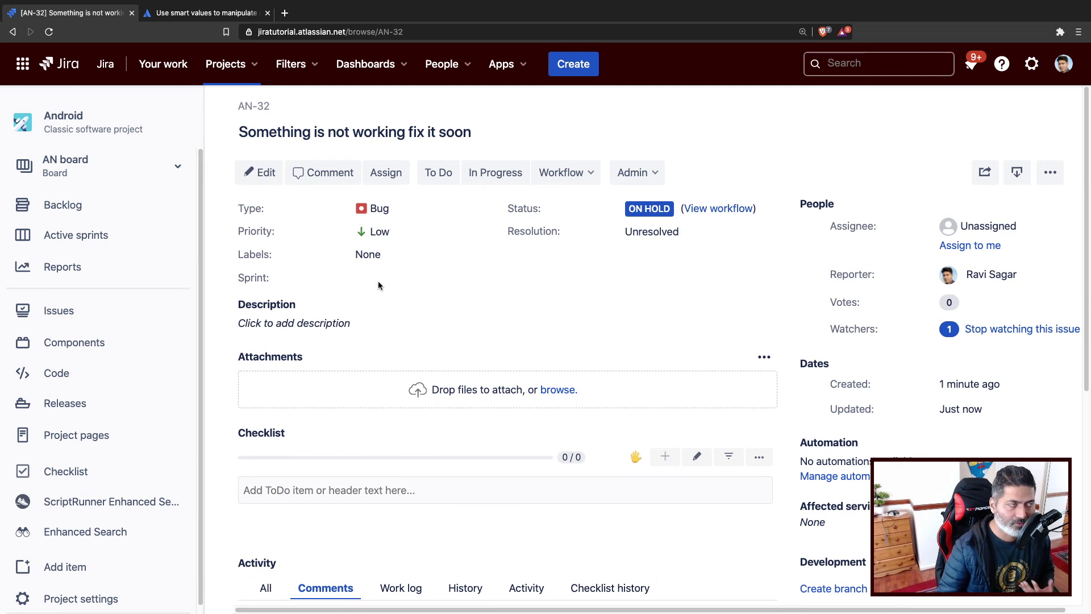
{"action": "left_click", "coordinate": [48, 33]}
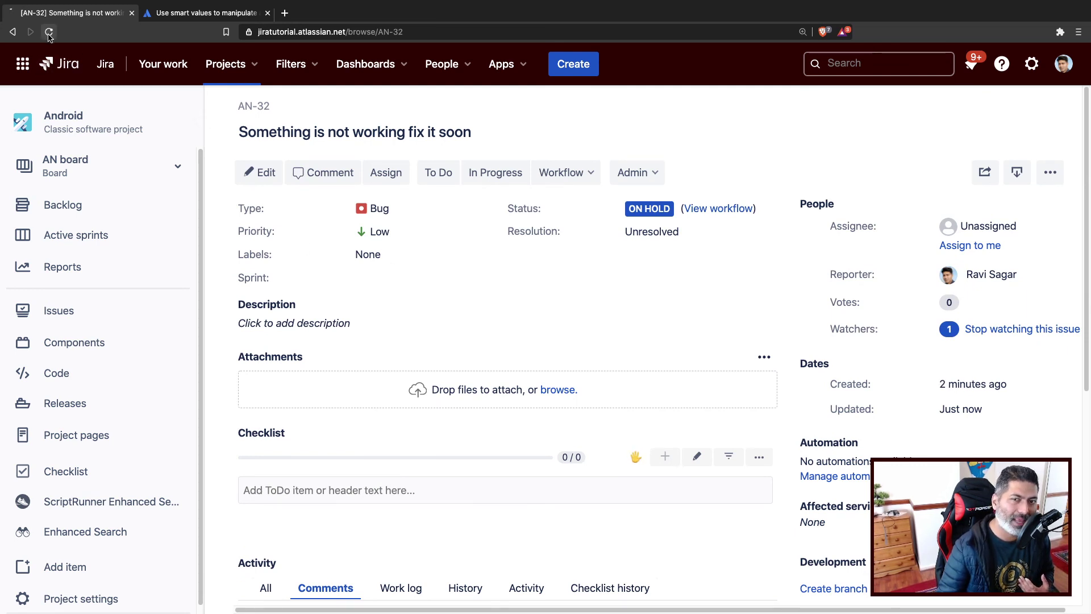
Step: Reload AN-32 and highlight its automatically set Due date of 18/Dec/20
{"action": "left_click", "coordinate": [49, 32]}
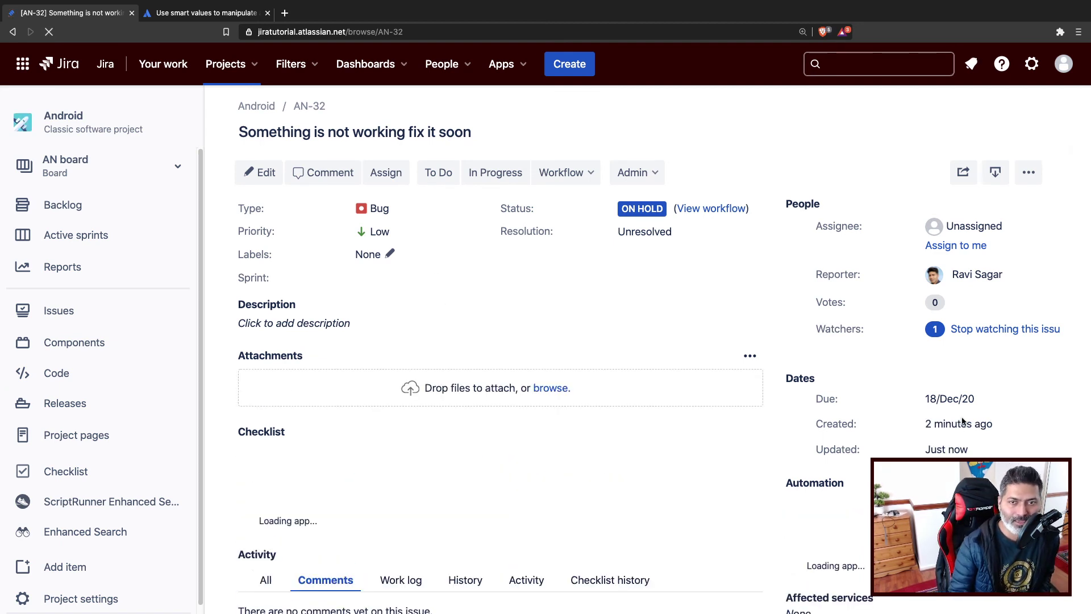
{"action": "triple_click", "coordinate": [942, 399]}
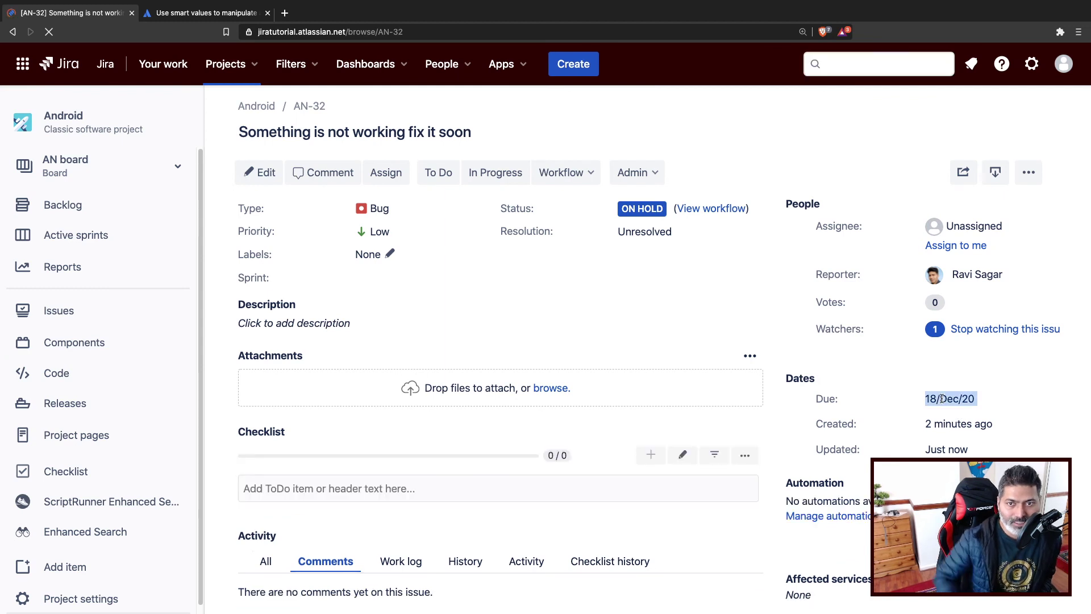